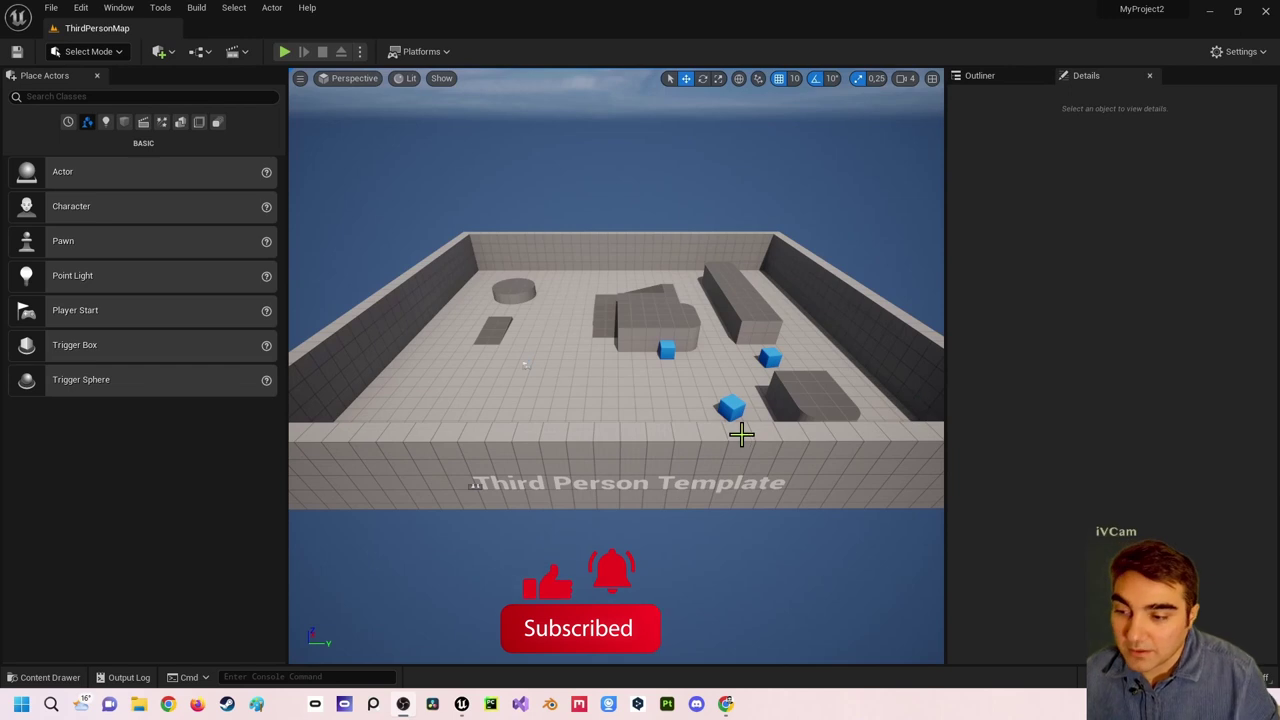
Open the Content Drawer to show the project's Content folder.
{"action": "scroll", "coordinate": [560, 380], "scroll_direction": "up", "scroll_amount": 2}
{"action": "scroll", "coordinate": [545, 395], "scroll_direction": "up", "scroll_amount": 2}
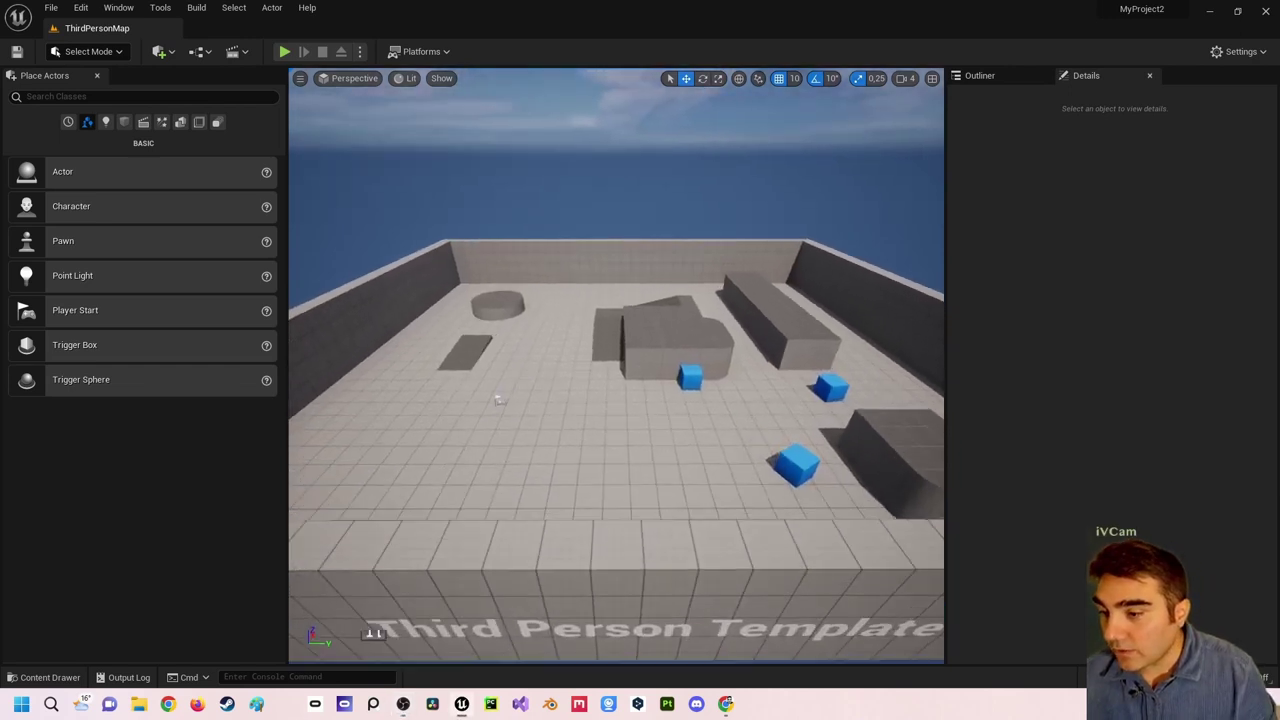
{"action": "scroll", "coordinate": [530, 404], "scroll_direction": "up", "scroll_amount": 2}
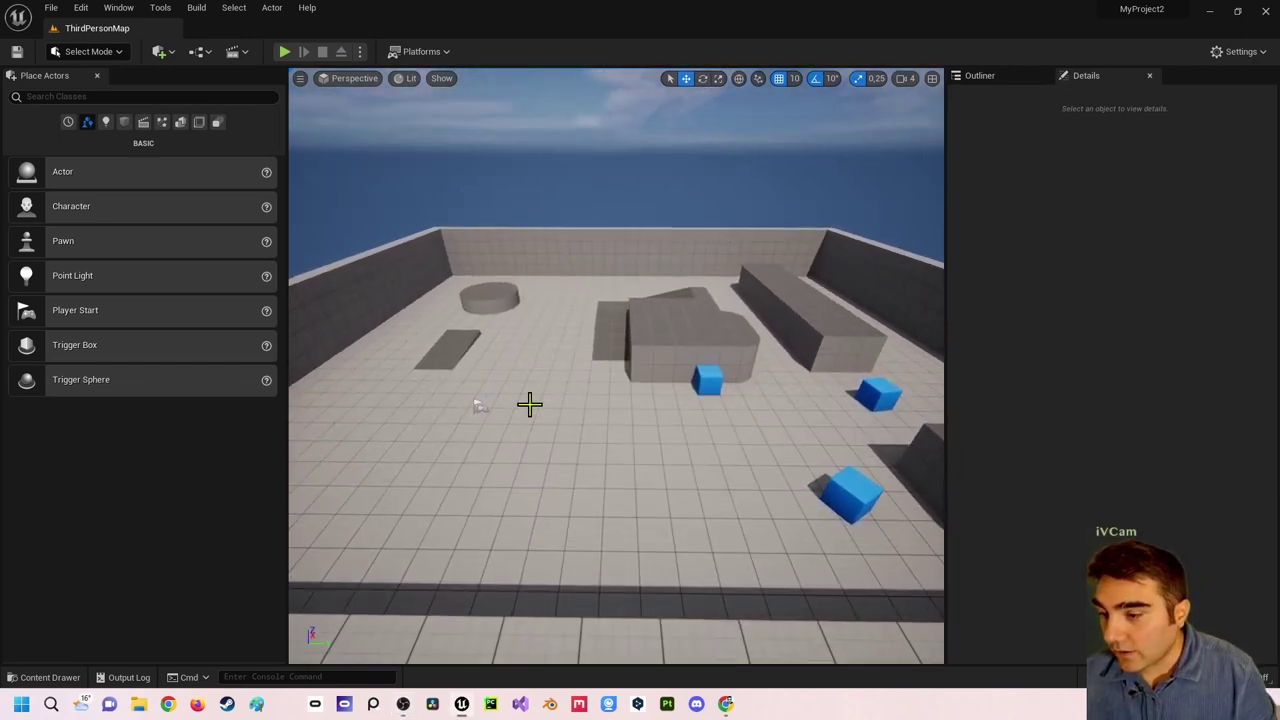
{"action": "left_click", "coordinate": [45, 677]}
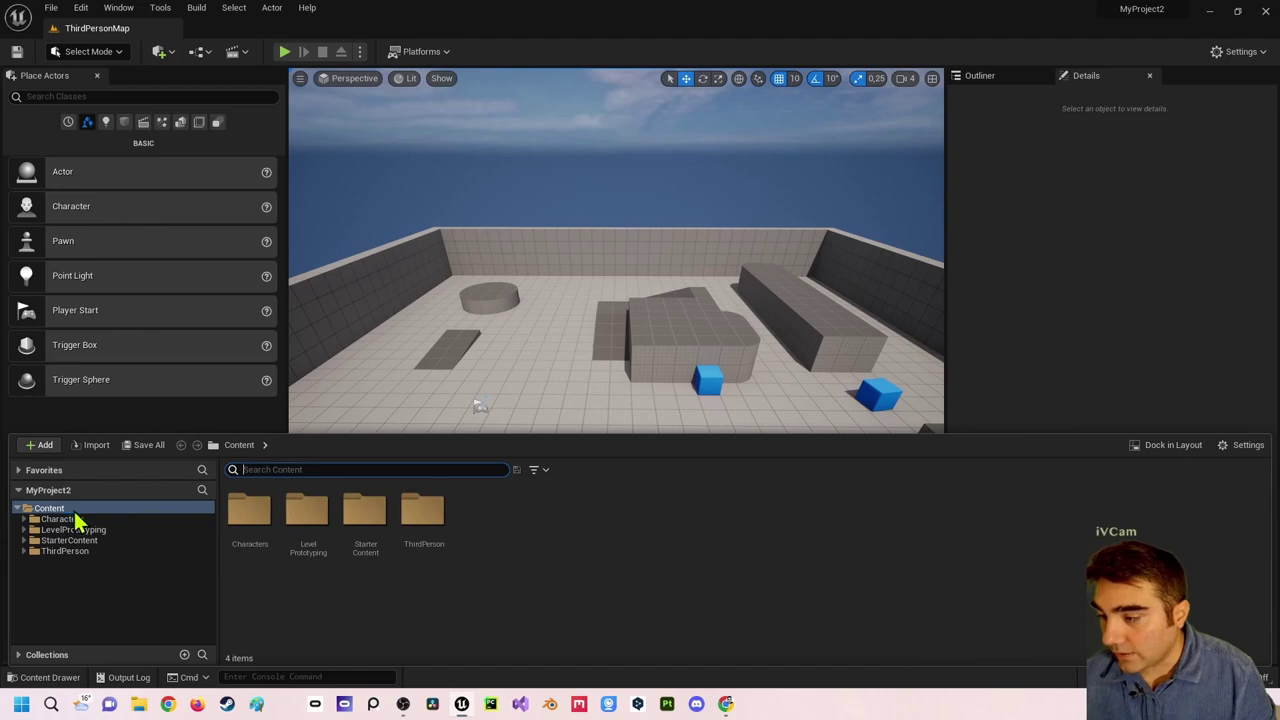
Create a new Actor-based Blueprint Class in Content named BP_Construction.
{"action": "right_click", "coordinate": [530, 543]}
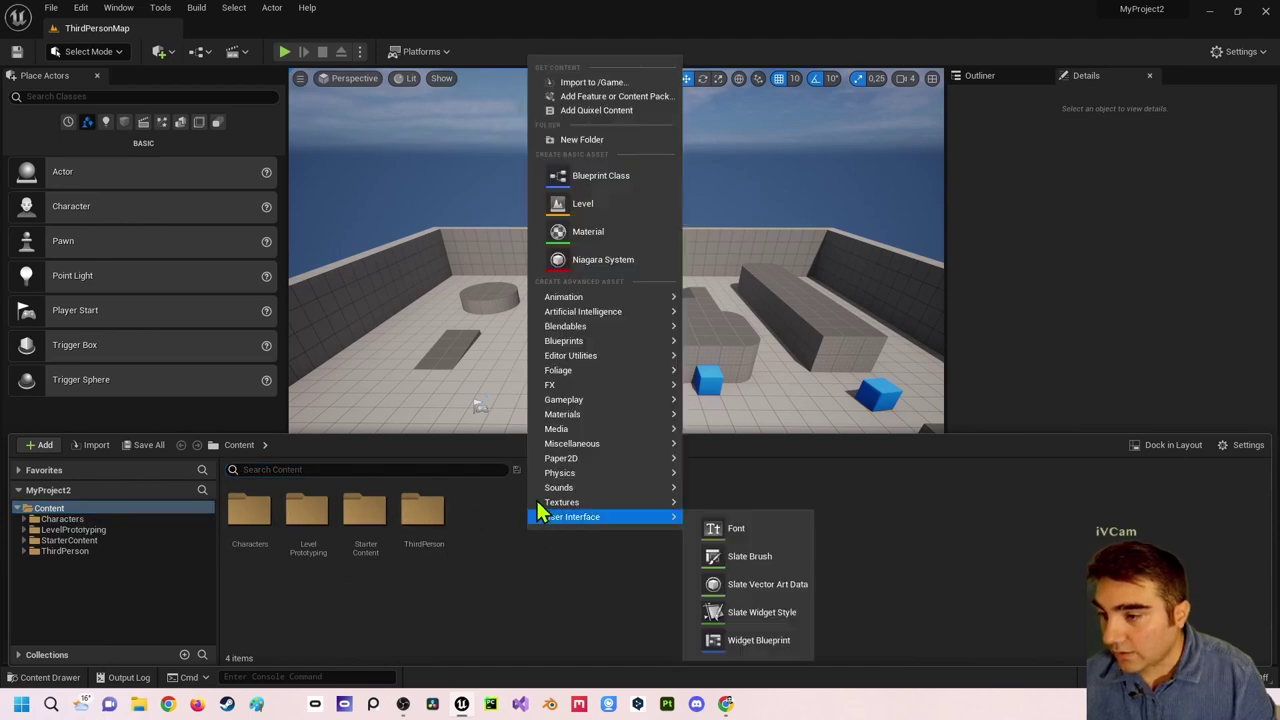
{"action": "left_click", "coordinate": [606, 180]}
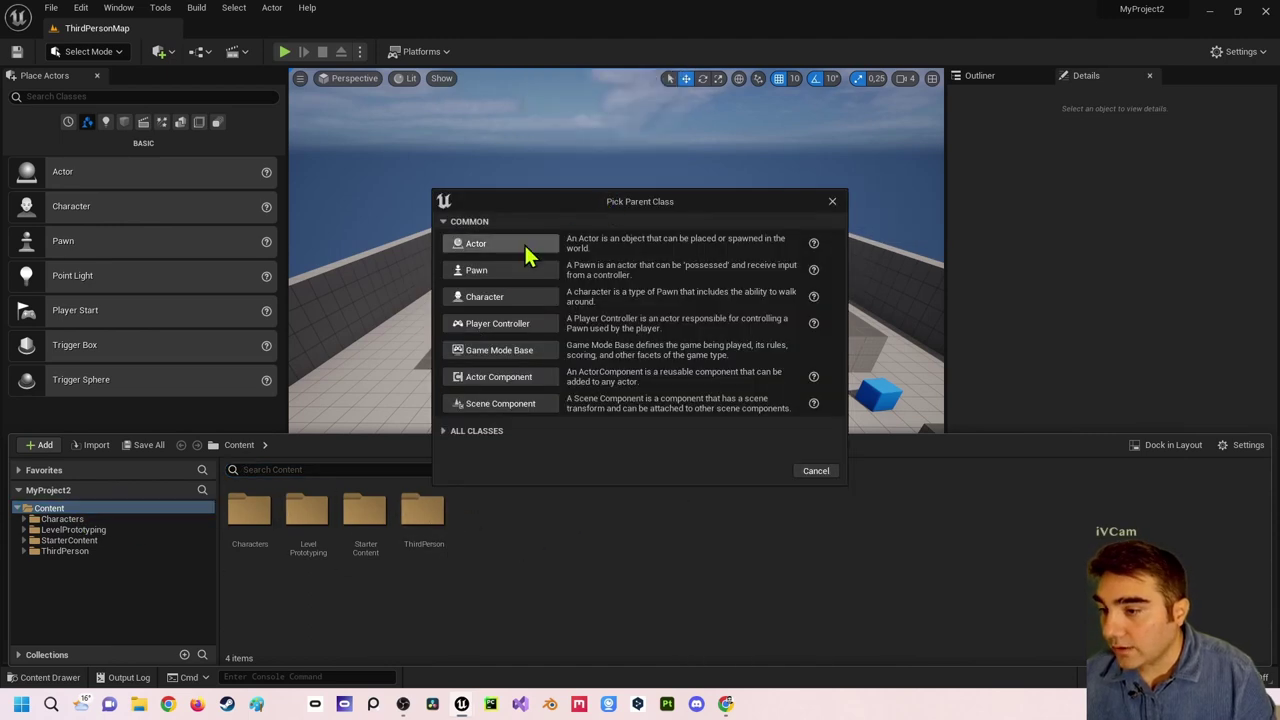
{"action": "left_click", "coordinate": [524, 243]}
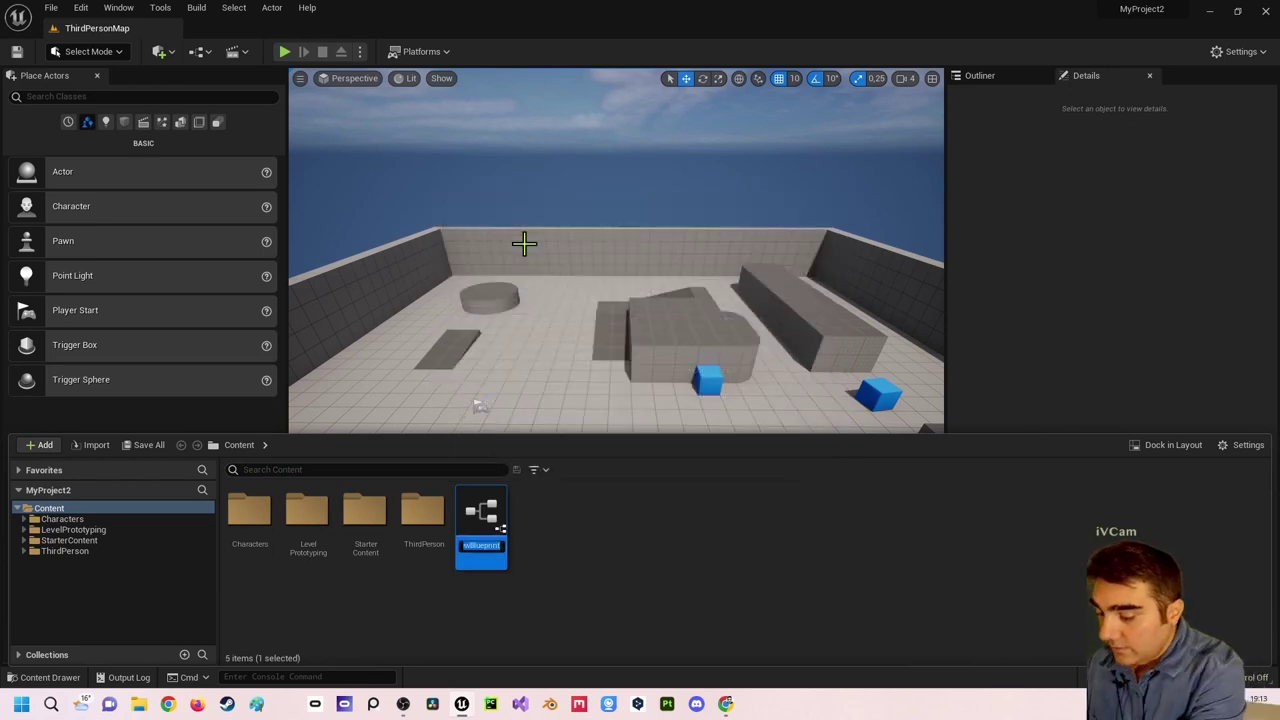
{"action": "key", "text": "BackSpace"}
{"action": "type", "text": "B"}
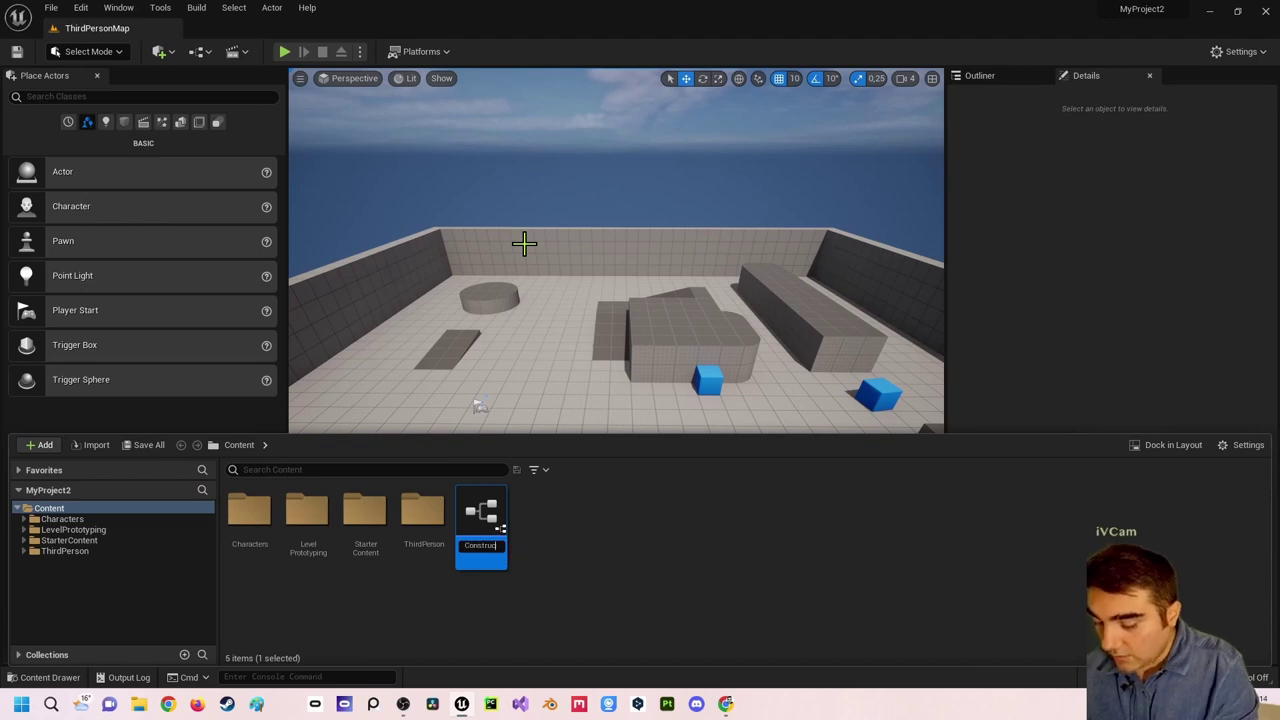
{"action": "key", "text": "Return"}
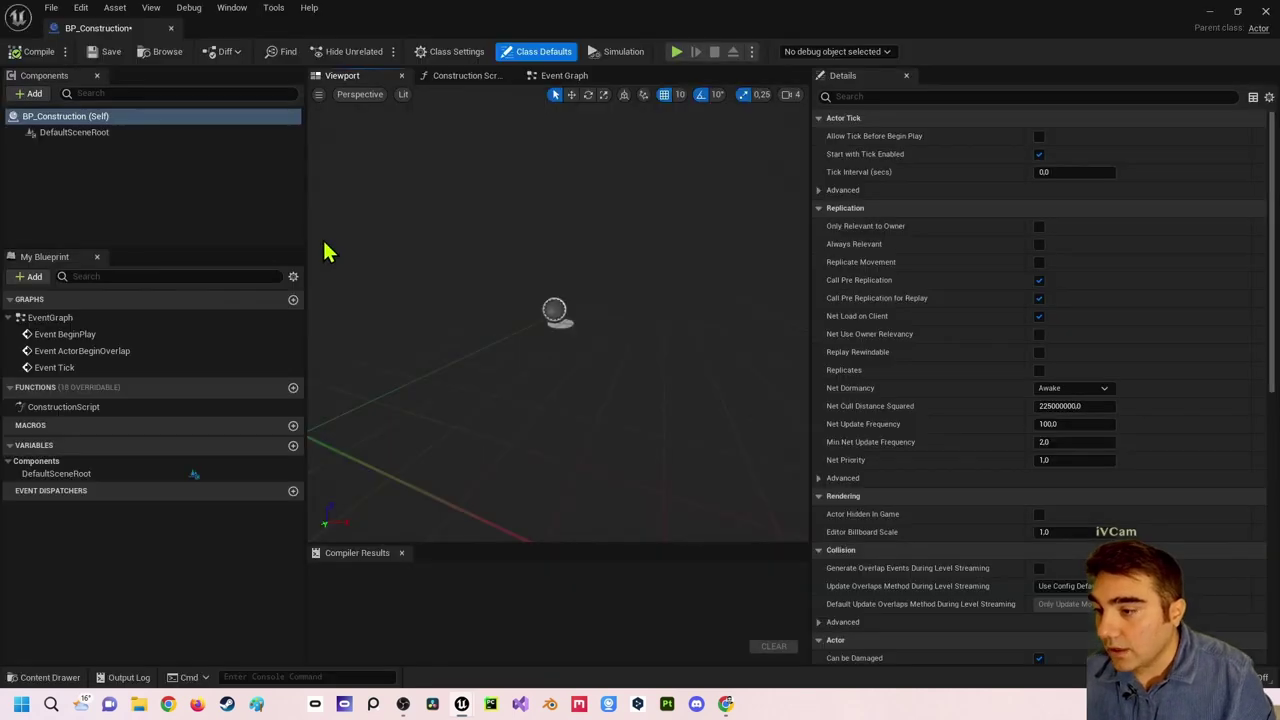
Add a Cube component and raise it to Z 50.
{"action": "left_click", "coordinate": [32, 93]}
{"action": "type", "text": "cube"}
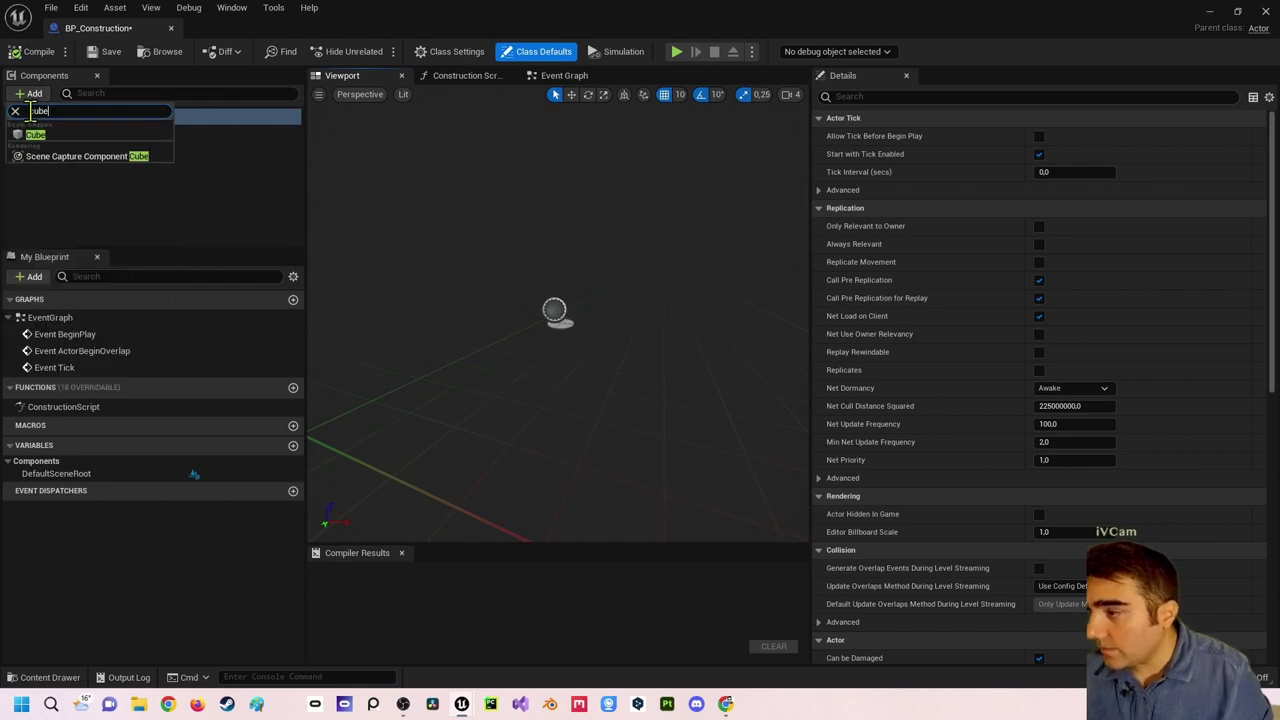
{"action": "left_click", "coordinate": [34, 134]}
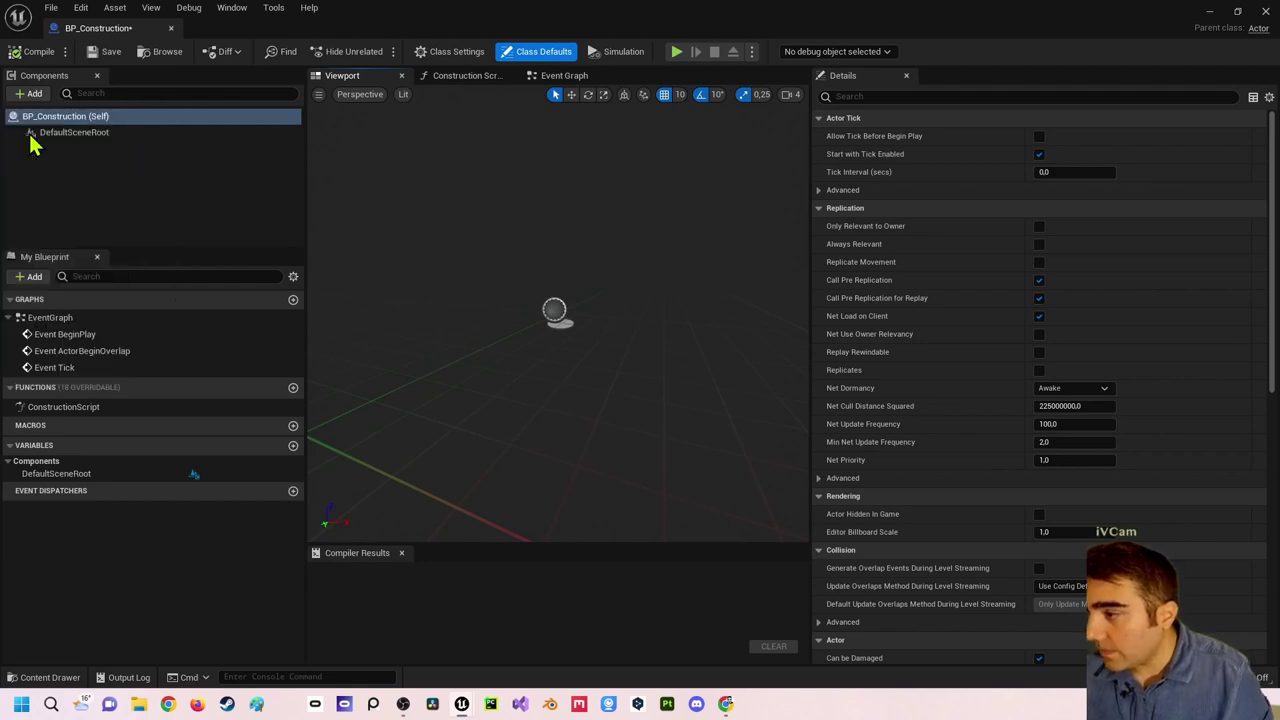
{"action": "key", "text": "Return"}
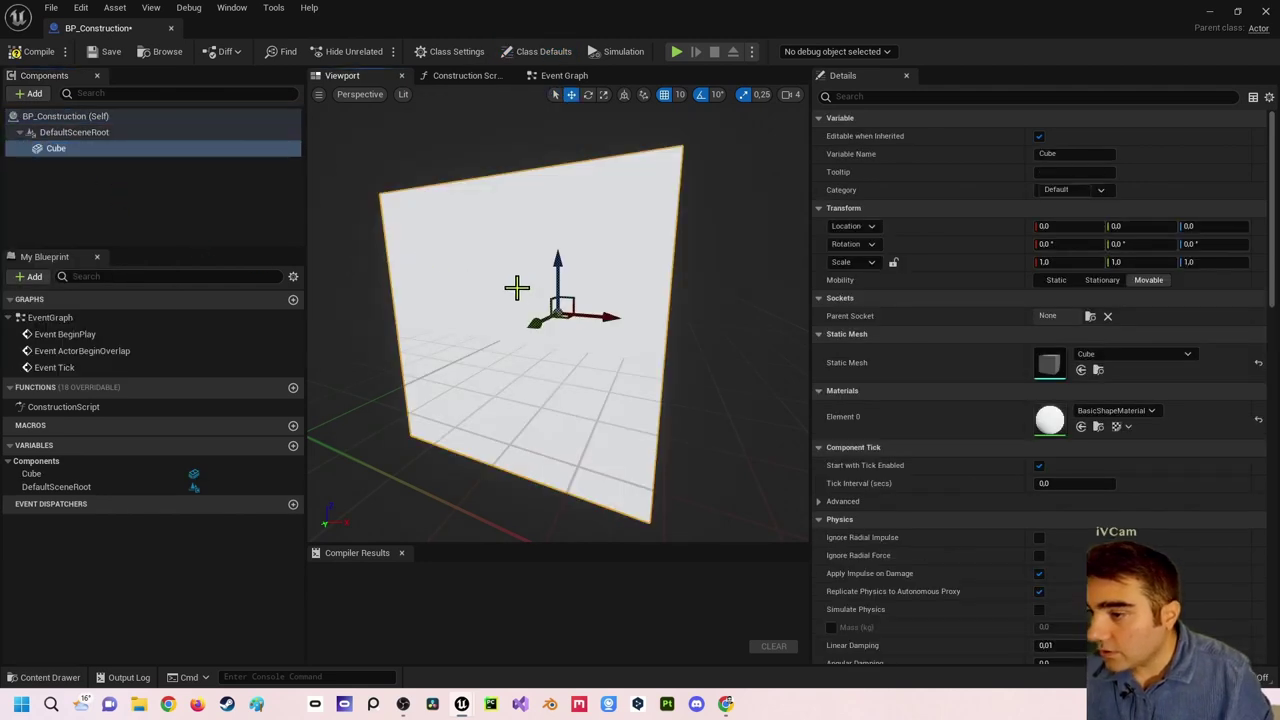
{"action": "left_click_drag", "start_coordinate": [554, 280], "coordinate": [555, 180]}
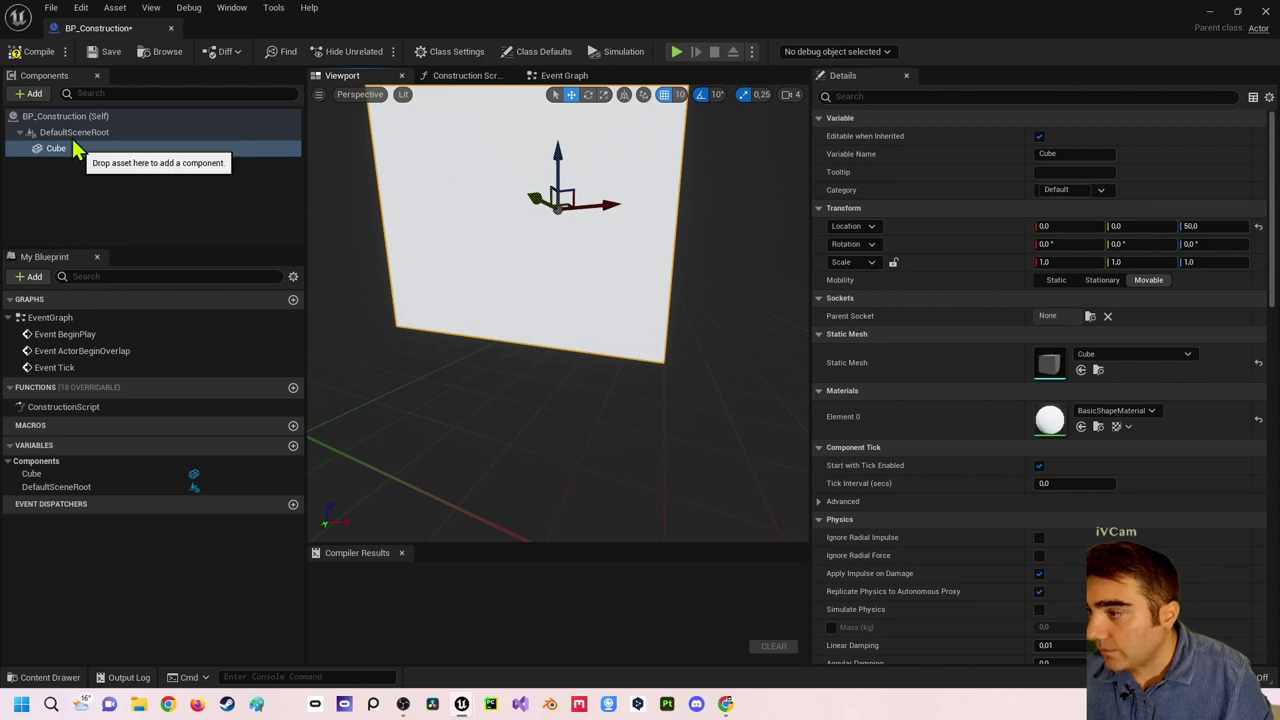
Add a Point Light component and lift it above the cube to Z 100.
{"action": "left_click", "coordinate": [36, 94]}
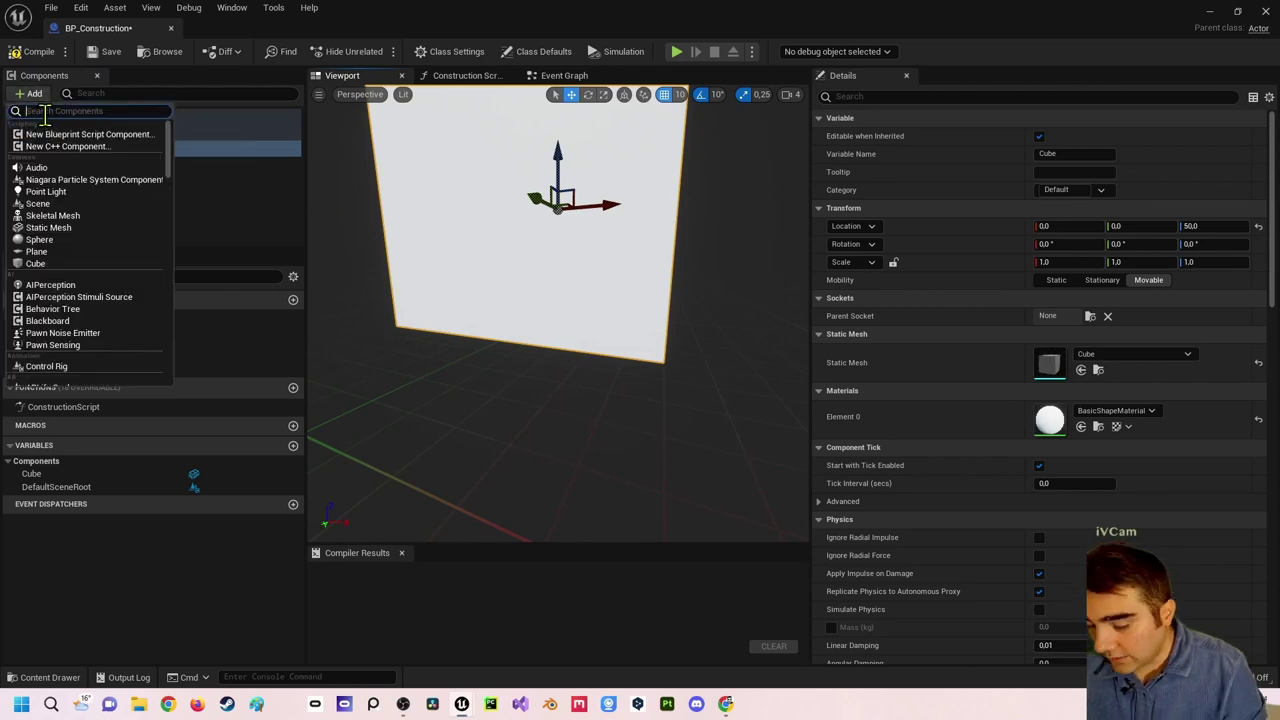
{"action": "type", "text": "light"}
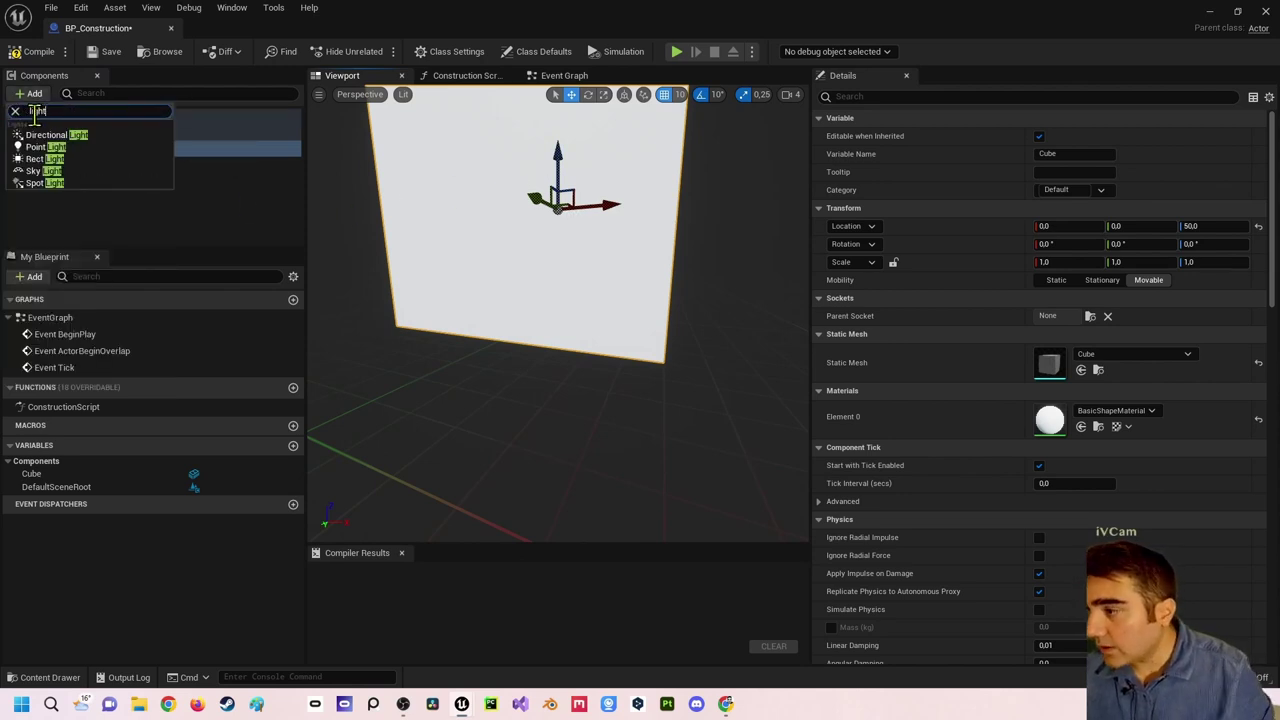
{"action": "left_click", "coordinate": [45, 147]}
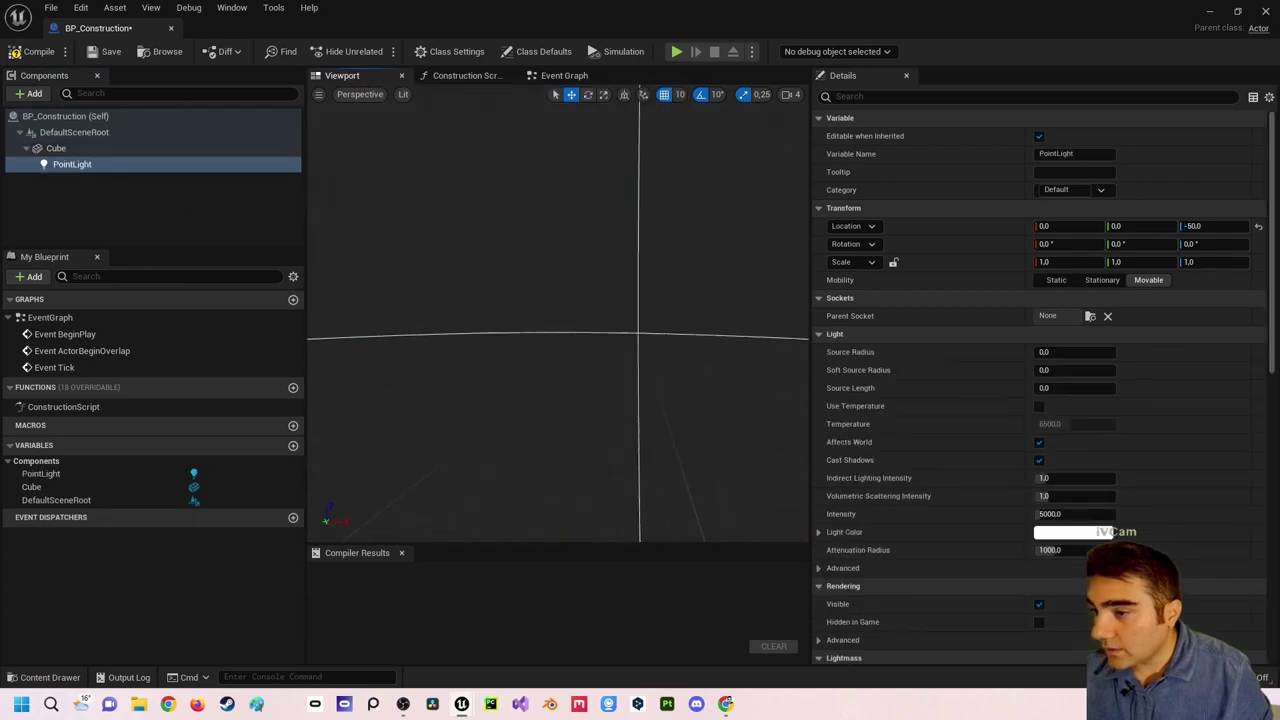
{"action": "left_click_drag", "start_coordinate": [574, 298], "coordinate": [563, 128]}
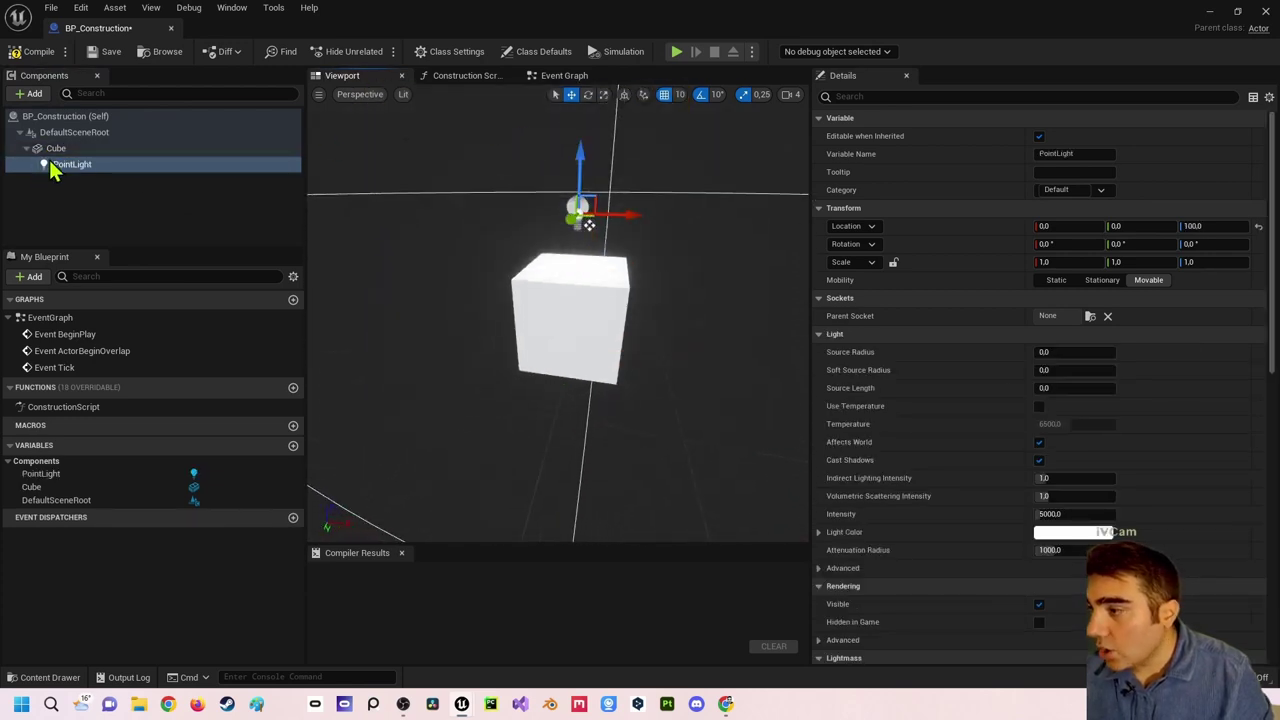
Add a Text Render component to BP_Construction.
{"action": "left_click", "coordinate": [36, 93]}
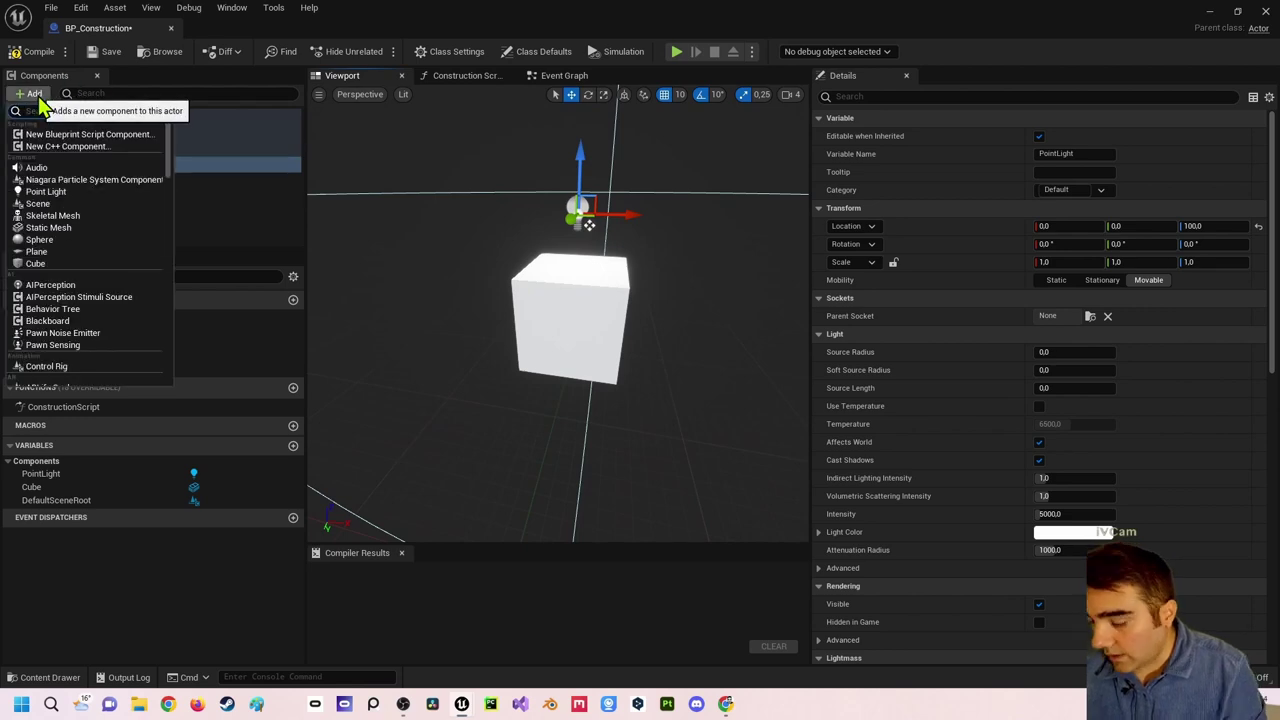
{"action": "type", "text": "text"}
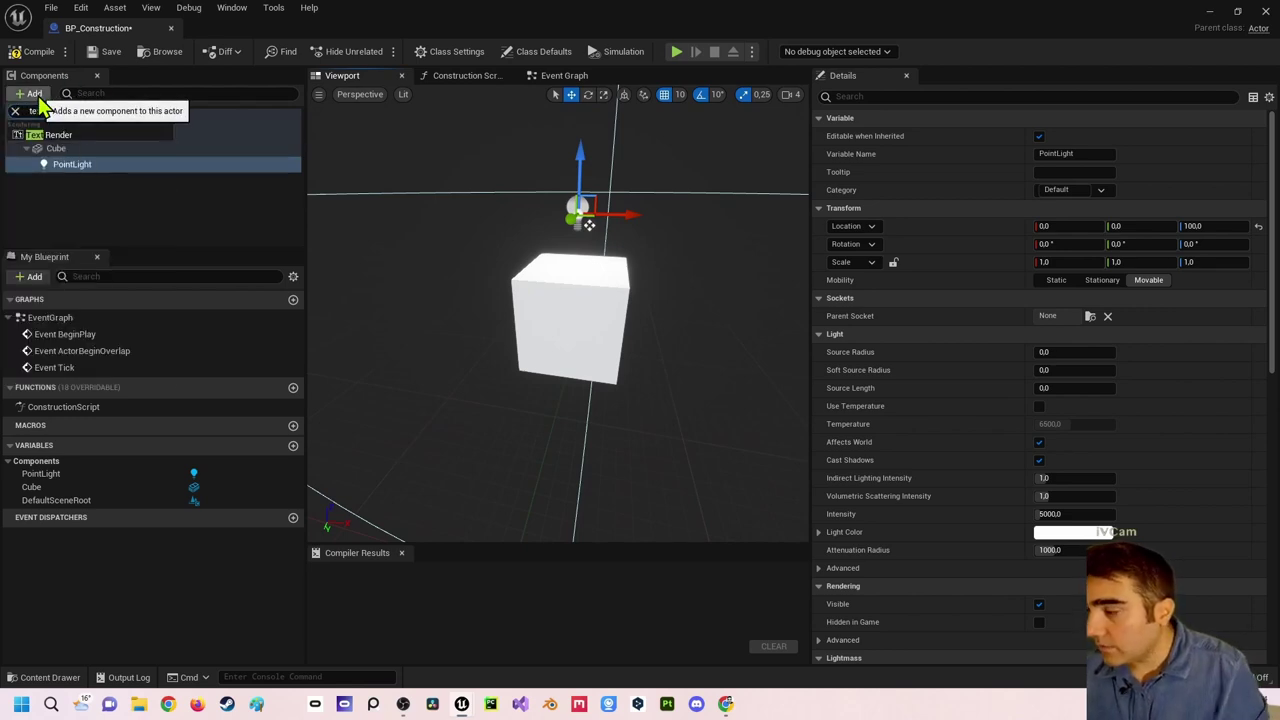
{"action": "left_click", "coordinate": [45, 134]}
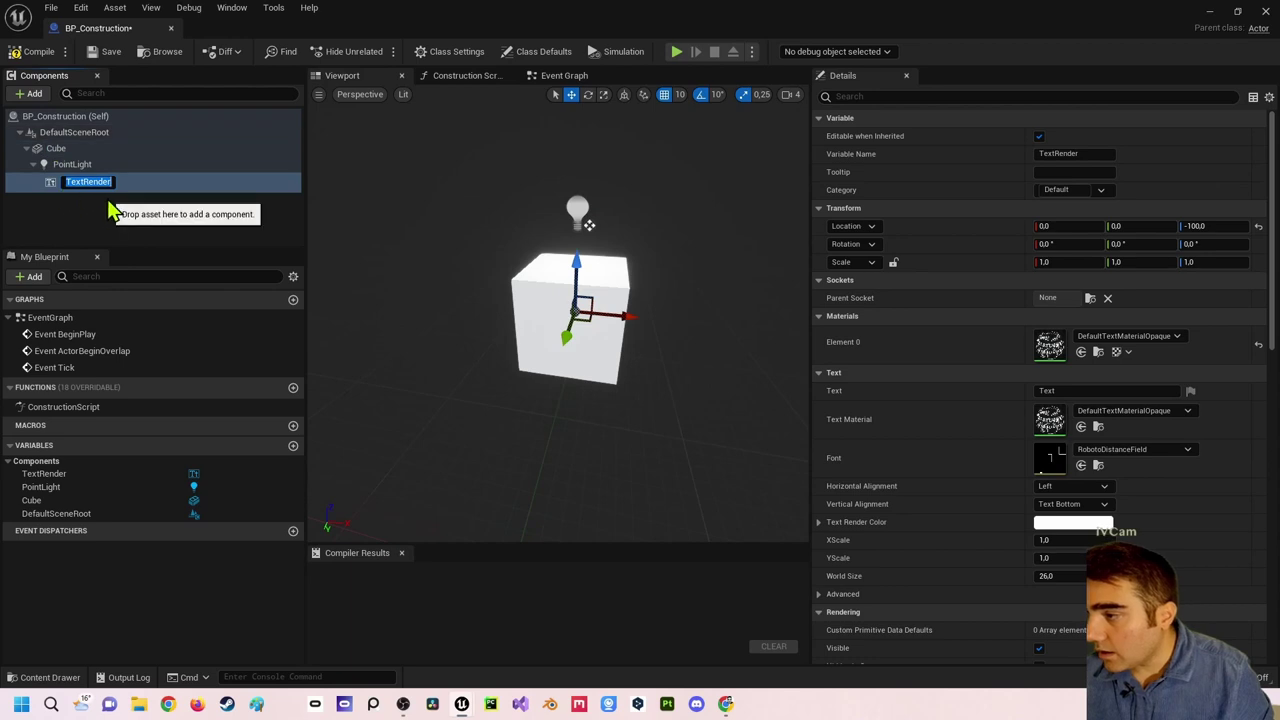
{"action": "left_click", "coordinate": [113, 213]}
Attach the components directly under DefaultSceneRoot and raise TextRender to Z 170.
{"action": "left_click", "coordinate": [95, 180]}
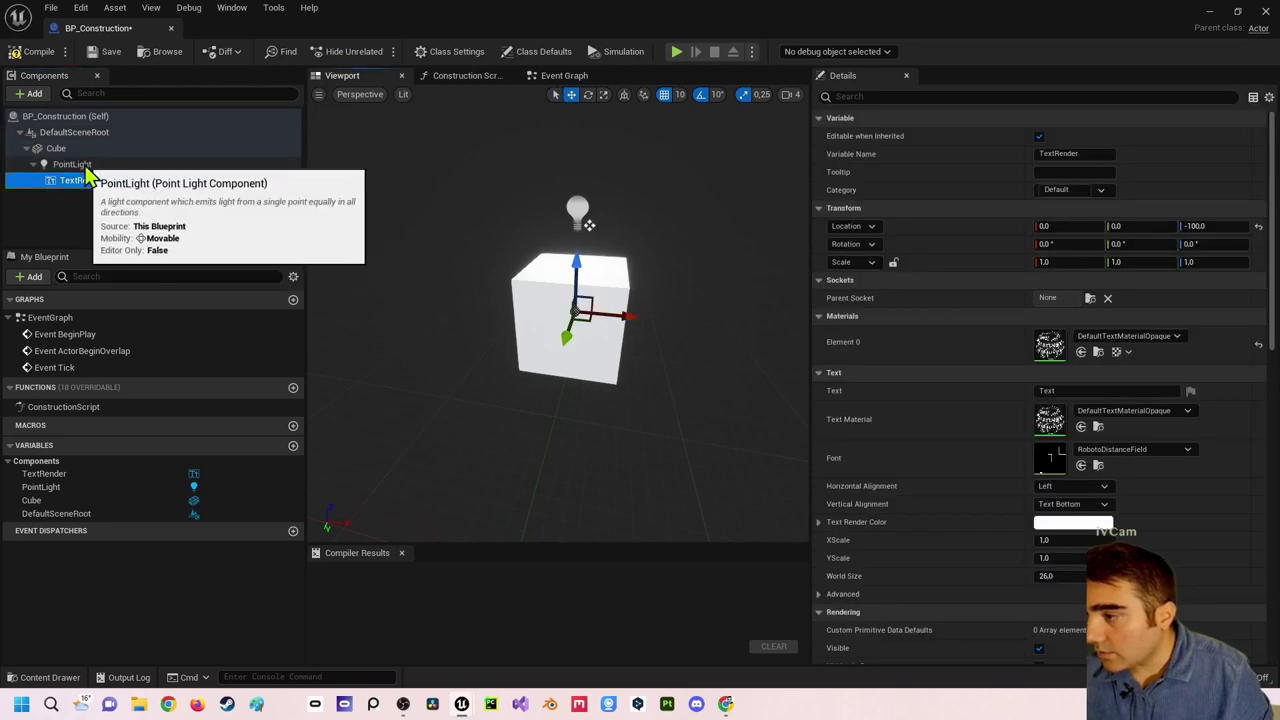
{"action": "mouse_move", "coordinate": [72, 165]}
{"action": "left_mouse_down"}
{"action": "mouse_move", "coordinate": [60, 150]}
{"action": "mouse_move", "coordinate": [72, 134]}
{"action": "left_mouse_up"}
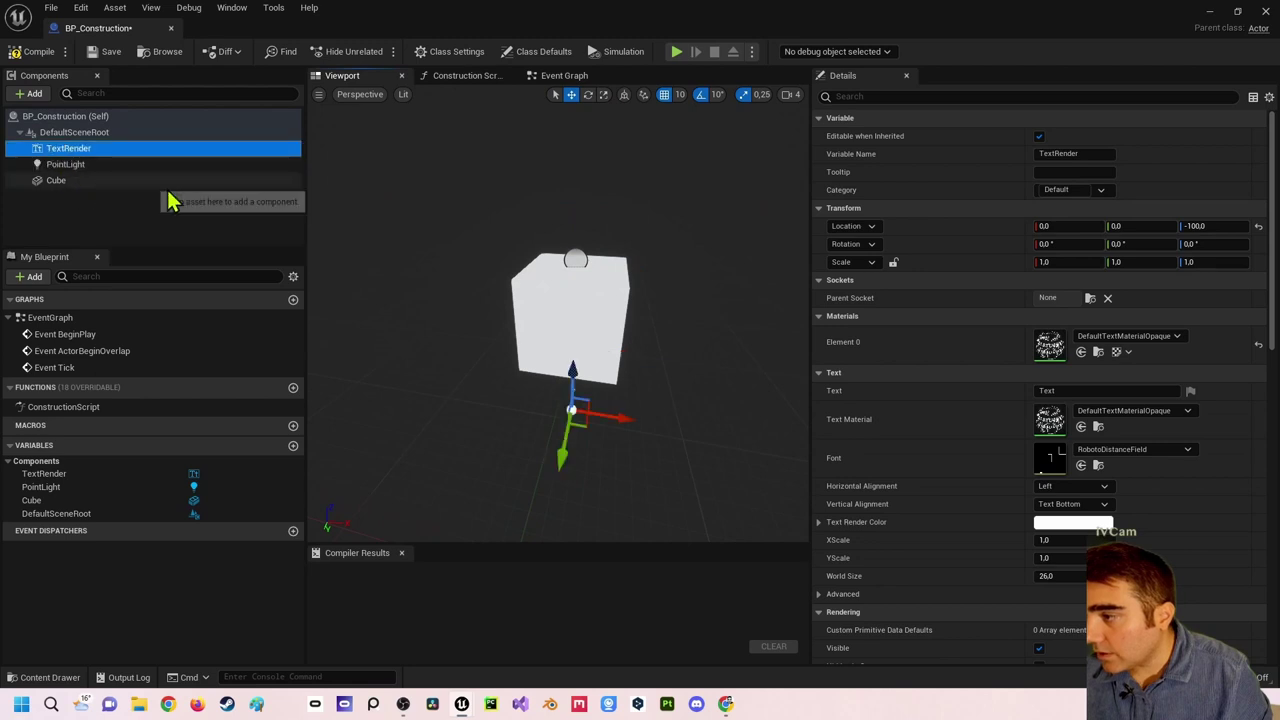
{"action": "left_click_drag", "start_coordinate": [572, 376], "coordinate": [559, 123]}
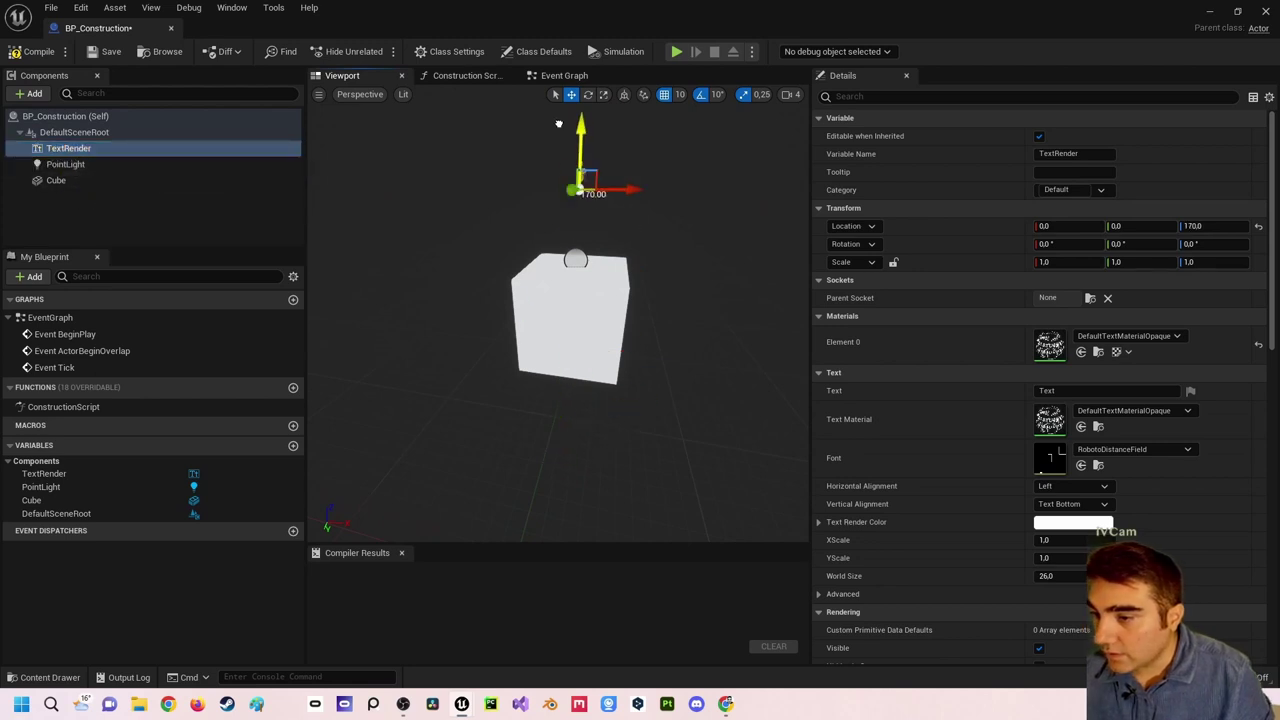
Set TextRender's Horizontal Alignment to Center and its World Size to 40.
{"action": "scroll", "coordinate": [1062, 490], "scroll_direction": "down", "scroll_amount": 5}
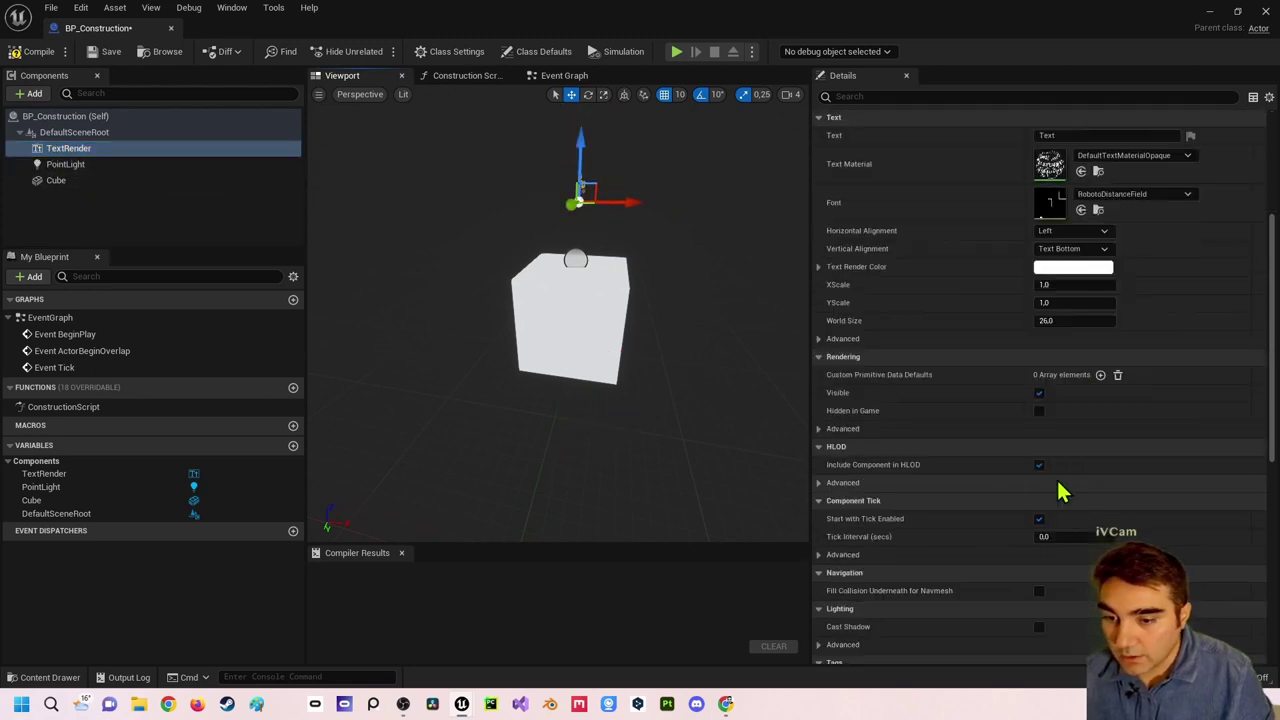
{"action": "scroll", "coordinate": [1062, 490], "scroll_direction": "up", "scroll_amount": 2}
{"action": "scroll", "coordinate": [1045, 486], "scroll_direction": "up", "scroll_amount": 1}
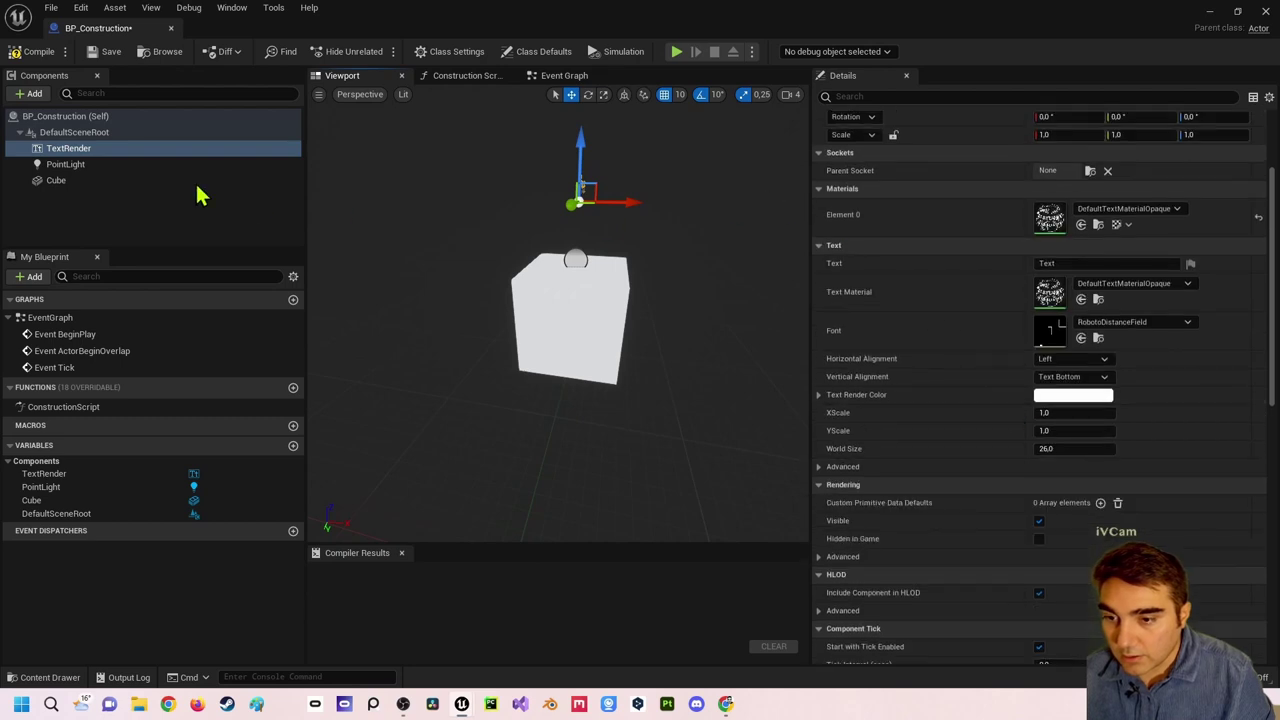
{"action": "left_click", "coordinate": [1063, 362]}
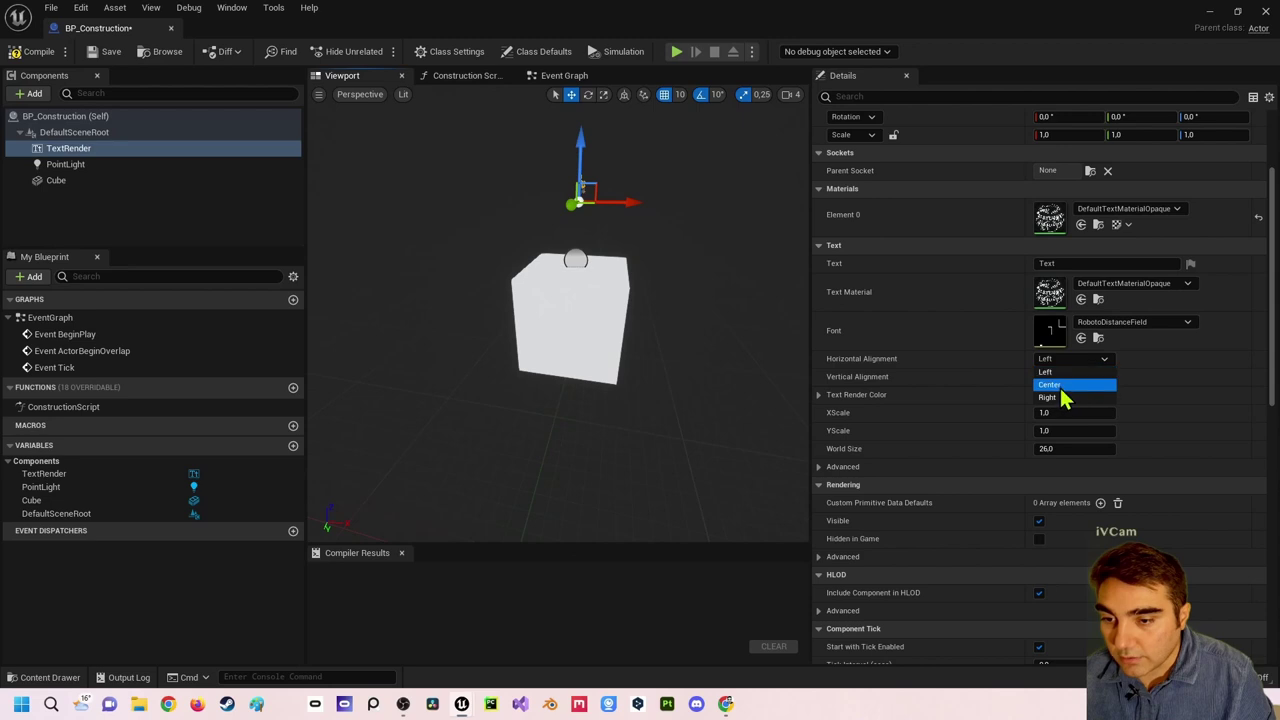
{"action": "left_click", "coordinate": [1060, 386]}
{"action": "left_click", "coordinate": [1076, 450]}
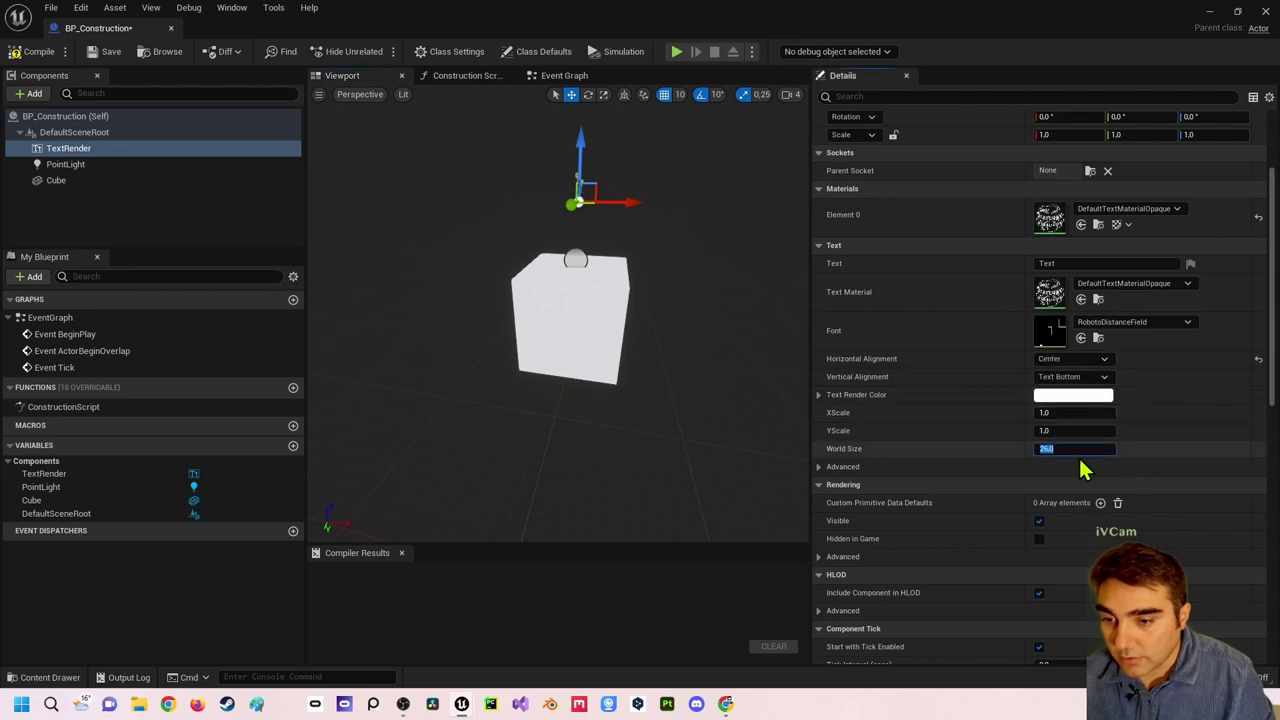
{"action": "type", "text": "40"}
{"action": "key", "text": "Return"}
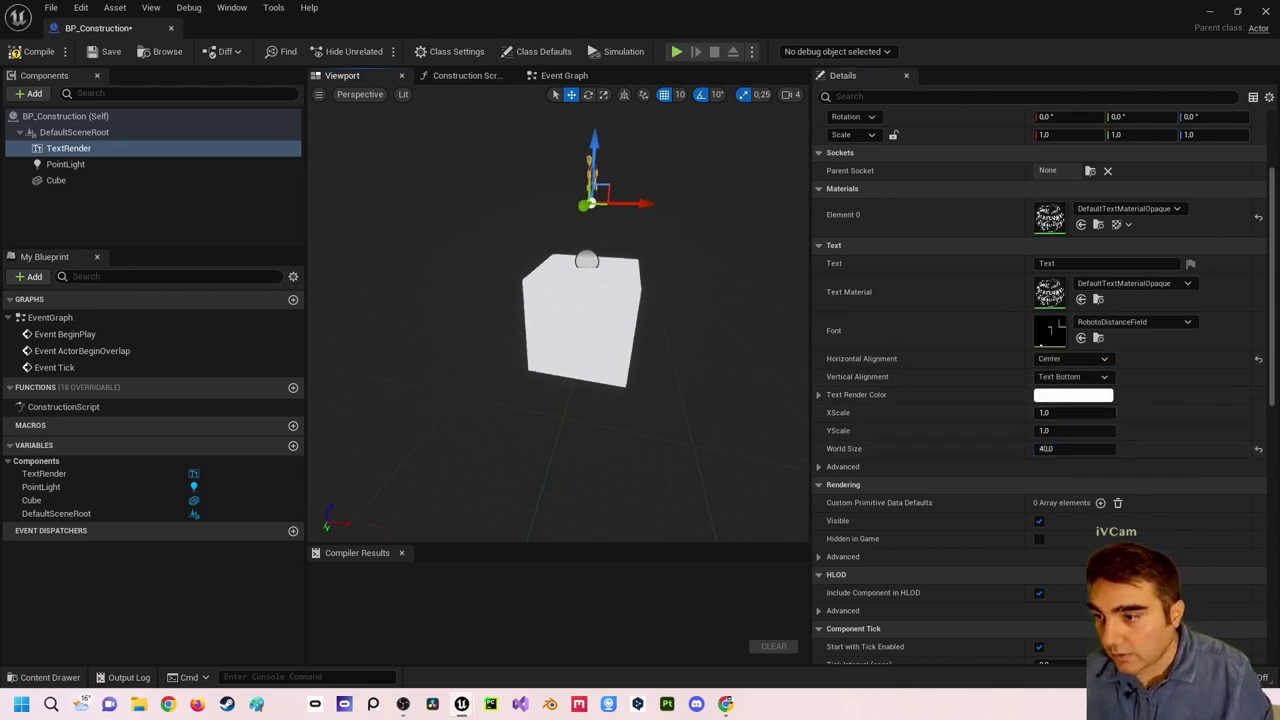
Select the PointLight component and frame the viewport on it.
{"action": "mouse_move", "coordinate": [560, 420]}
{"action": "left_mouse_down"}
{"action": "mouse_move", "coordinate": [500, 380]}
{"action": "mouse_move", "coordinate": [513, 297]}
{"action": "left_mouse_up"}
{"action": "left_click", "coordinate": [95, 165]}
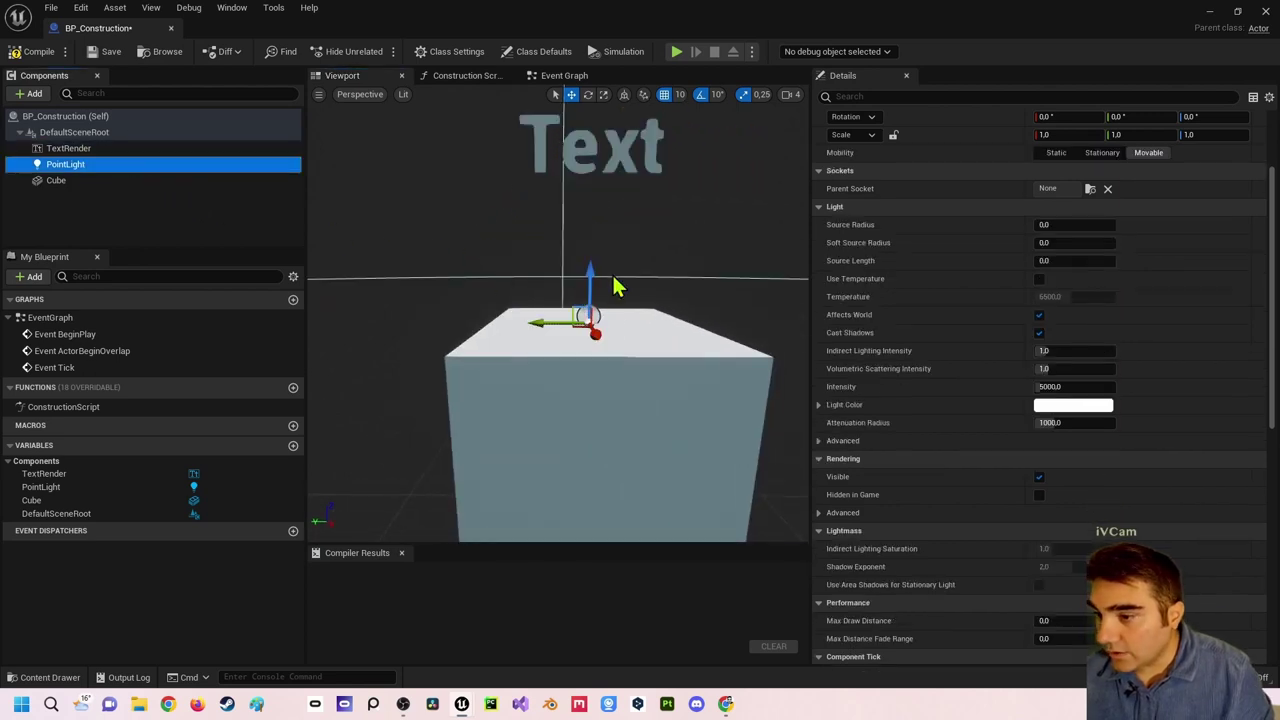
{"action": "left_click_drag", "start_coordinate": [584, 270], "coordinate": [765, 200]}
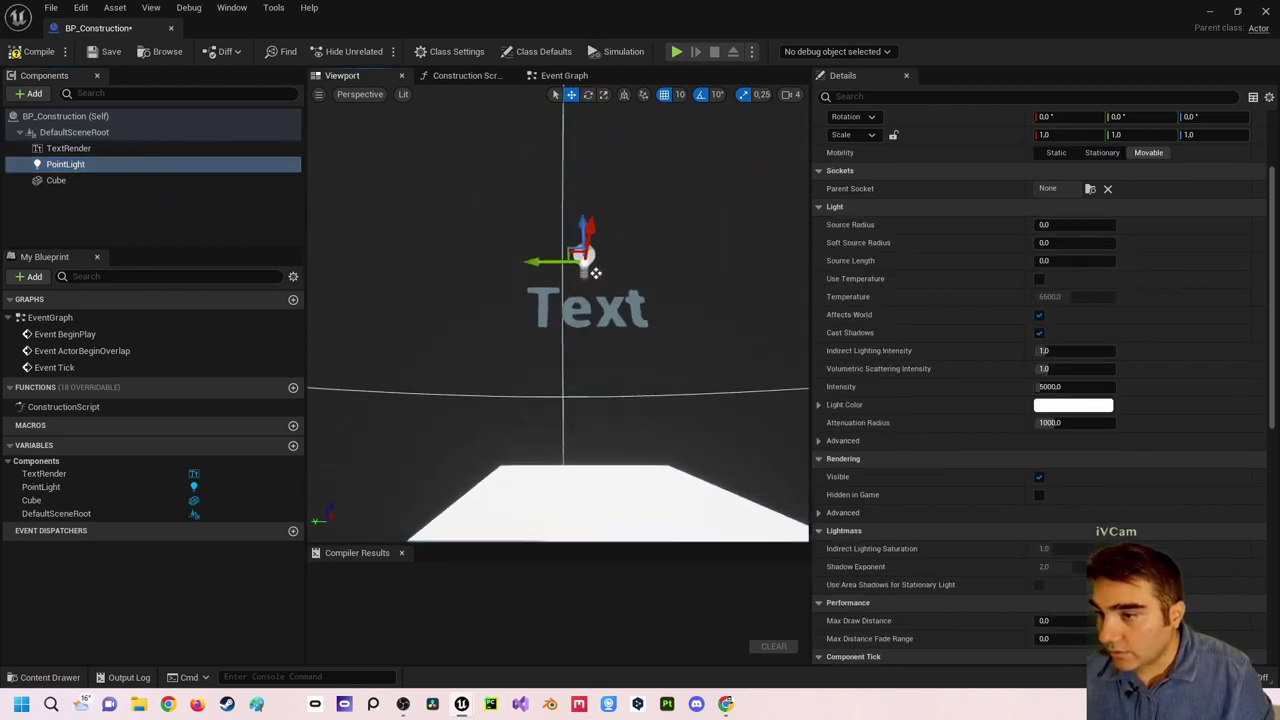
{"action": "key", "text": "f"}
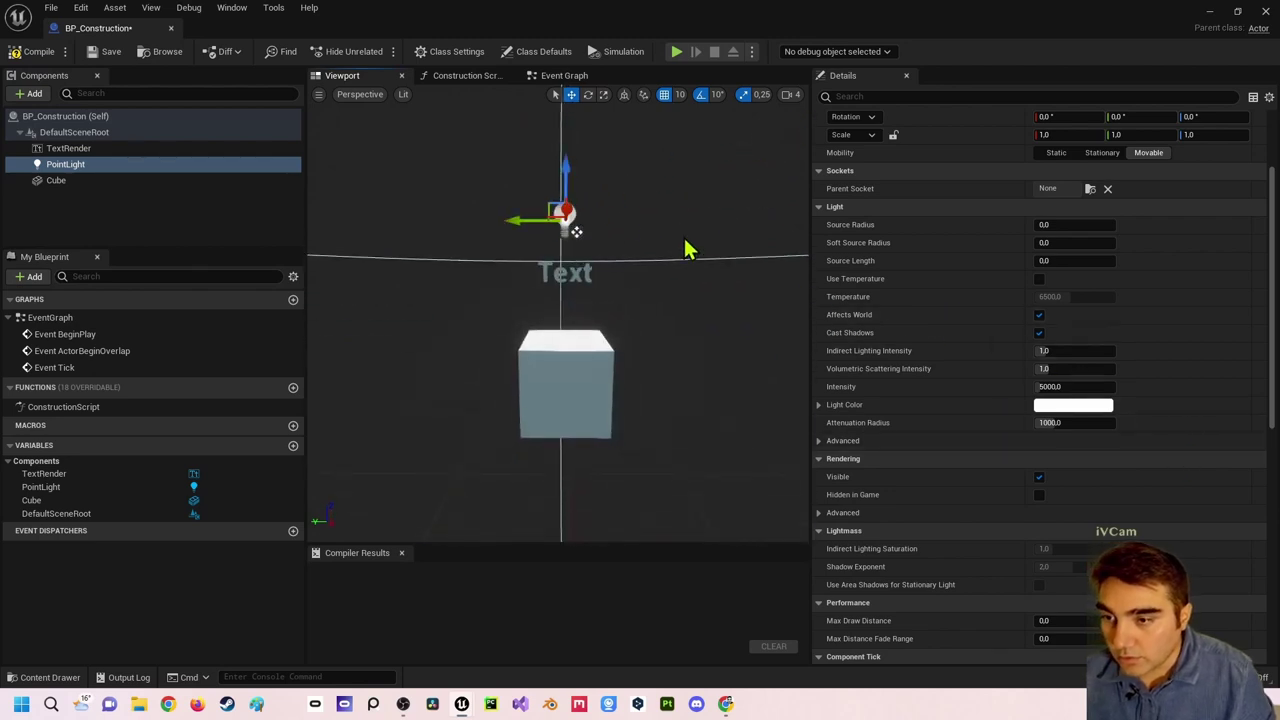
Compile BP_Construction and end on the Construction Script graph with its entry node.
{"action": "left_click", "coordinate": [30, 51]}
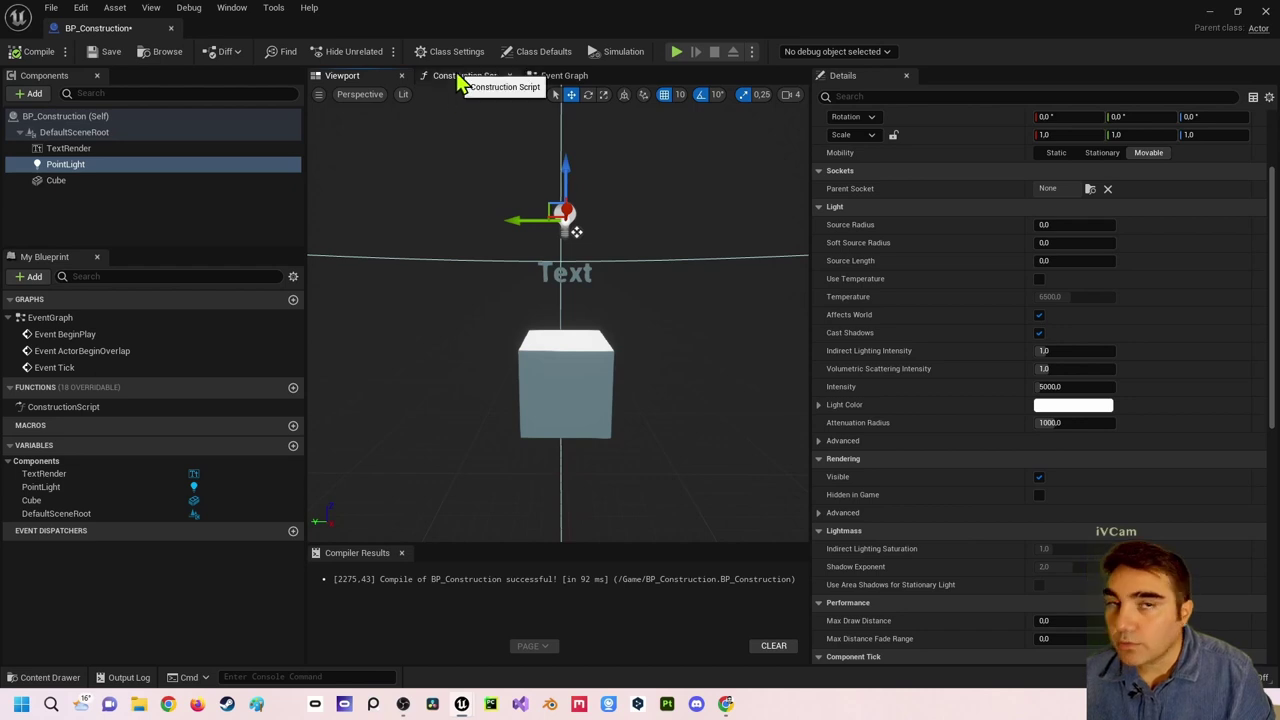
{"action": "left_click", "coordinate": [562, 76]}
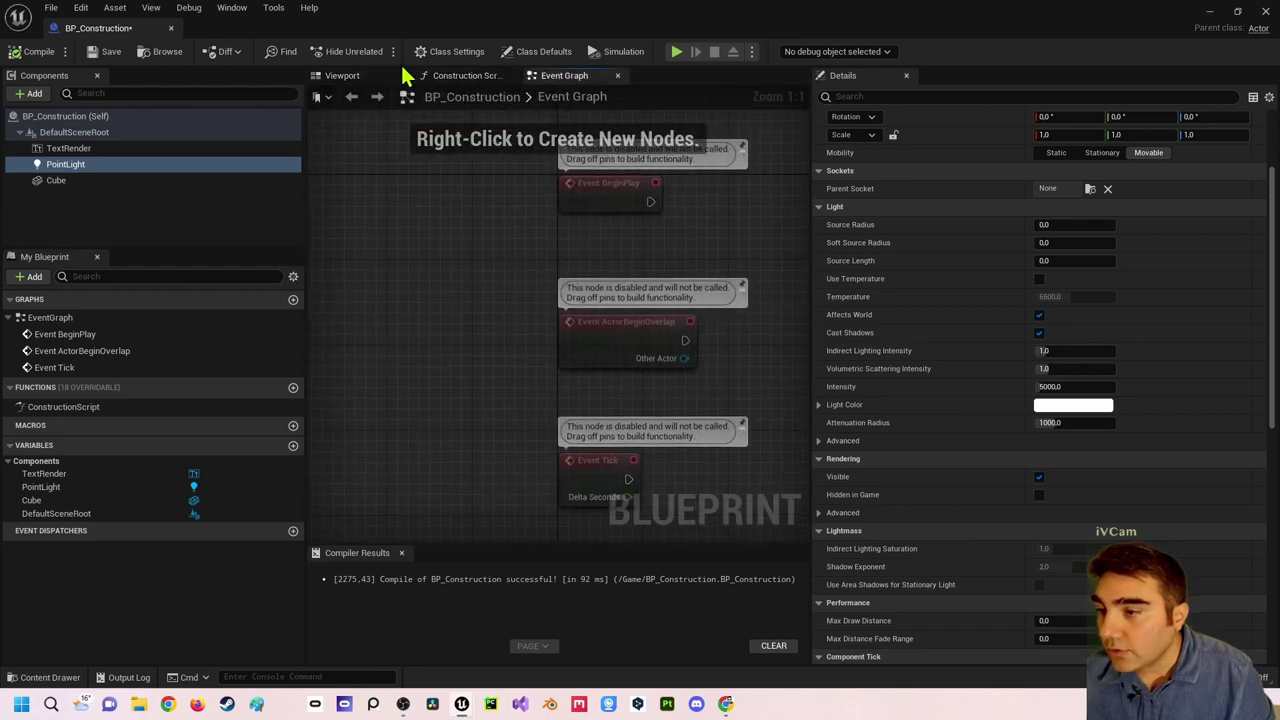
{"action": "left_click", "coordinate": [446, 78]}
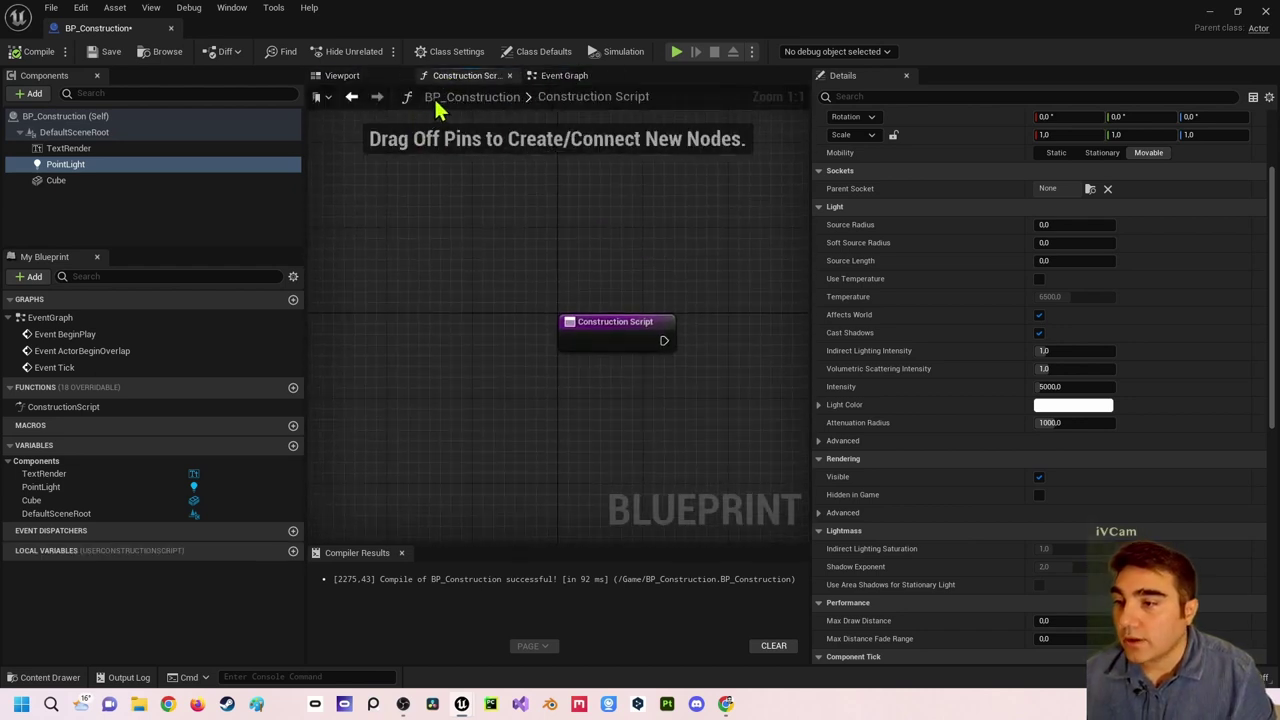
{"action": "left_click", "coordinate": [560, 77]}
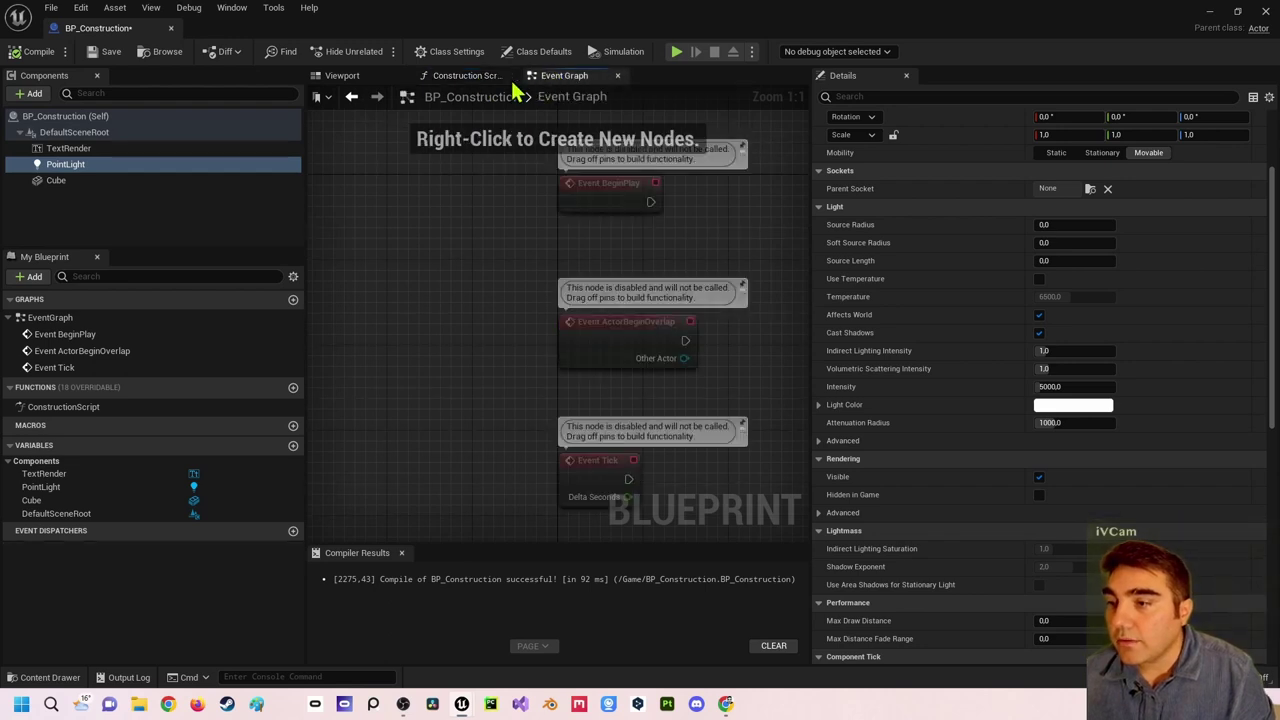
{"action": "left_click", "coordinate": [478, 77]}
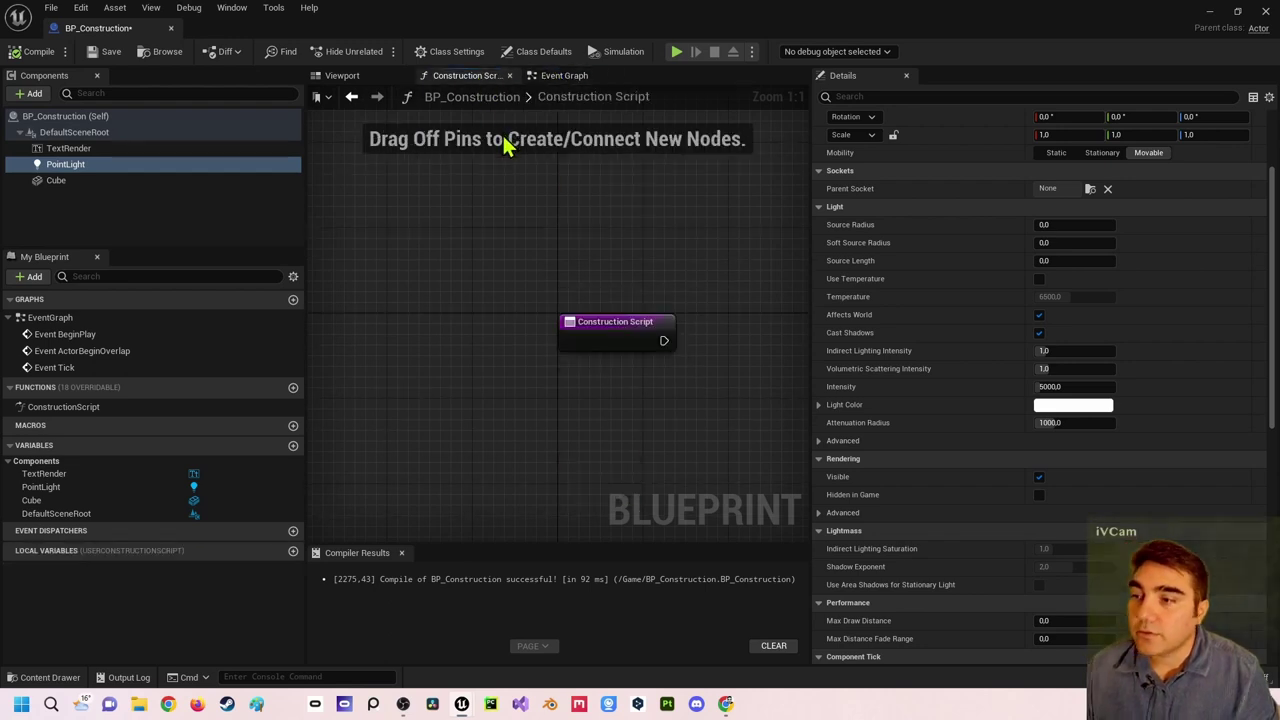
{"action": "left_click_drag", "start_coordinate": [565, 320], "coordinate": [405, 287]}
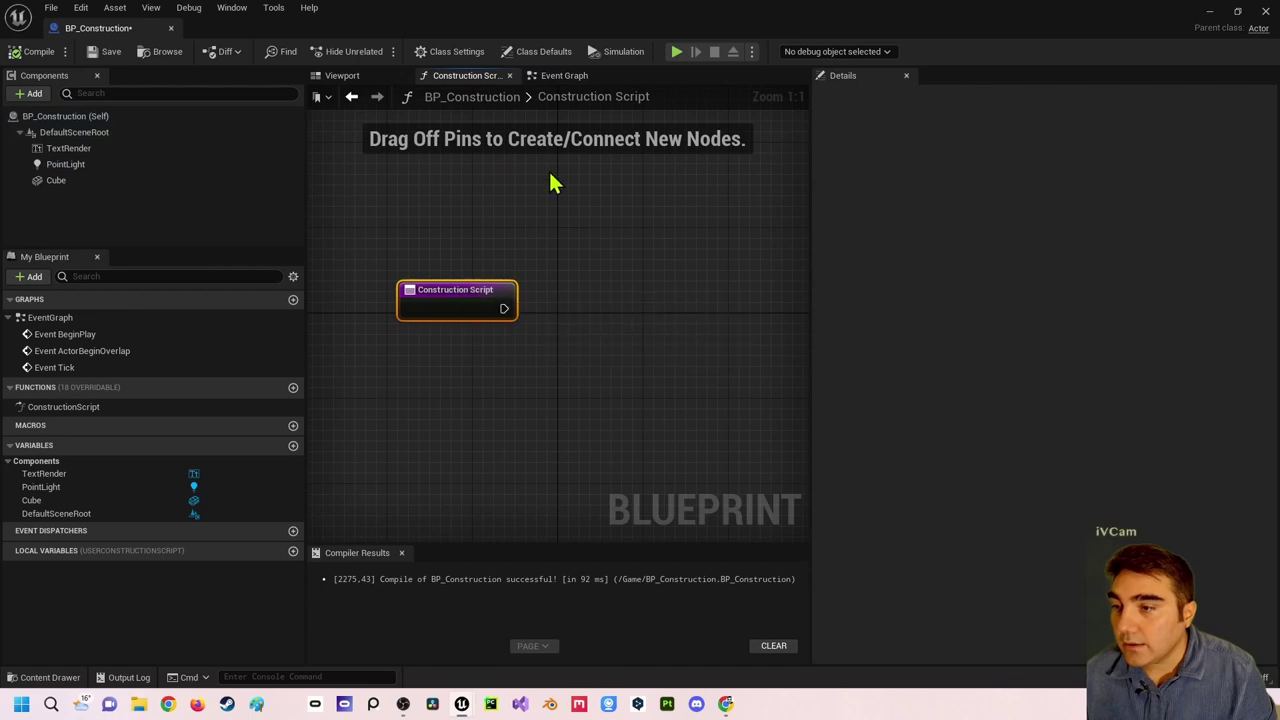
{"action": "left_click", "coordinate": [569, 75]}
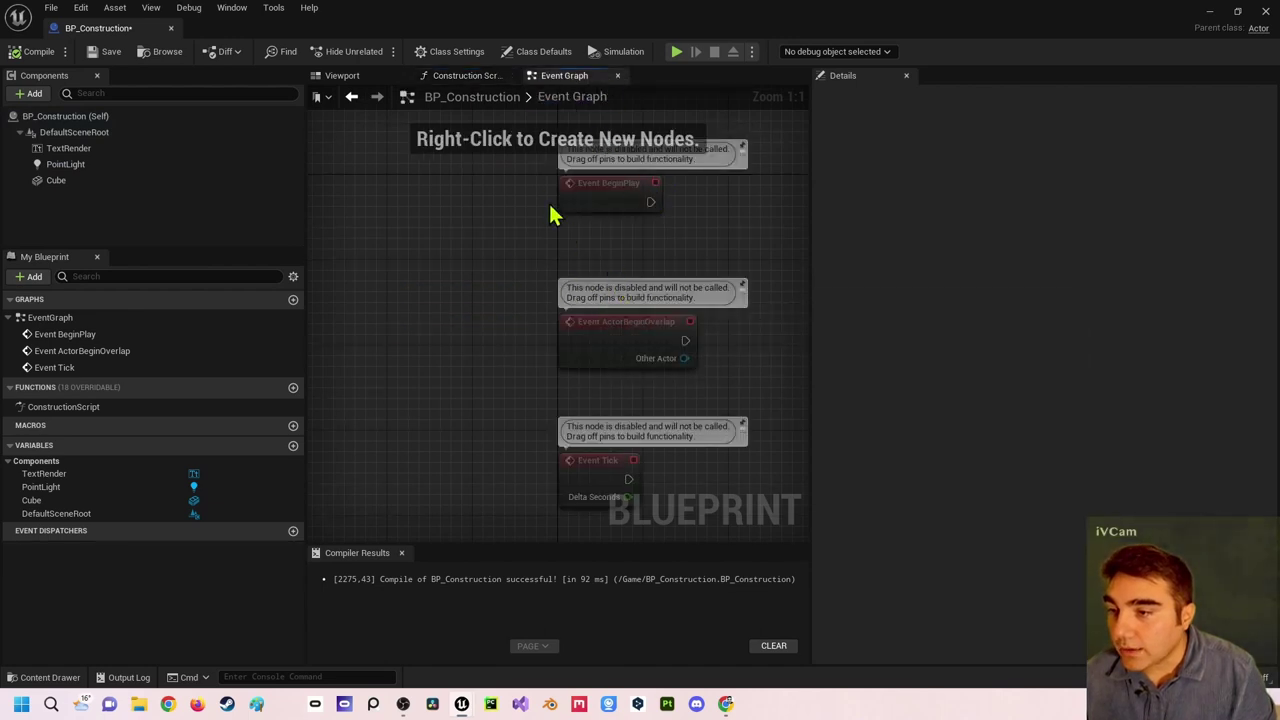
{"action": "left_click", "coordinate": [452, 76]}
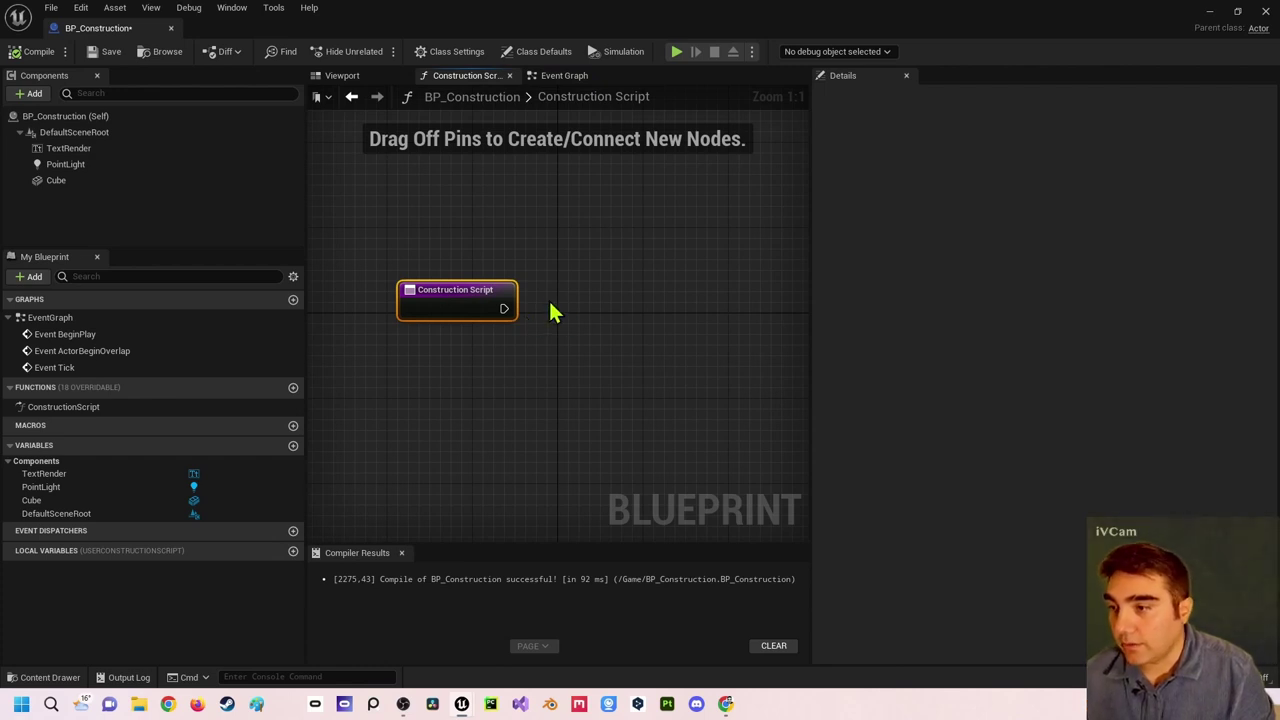
{"action": "left_click", "coordinate": [563, 77]}
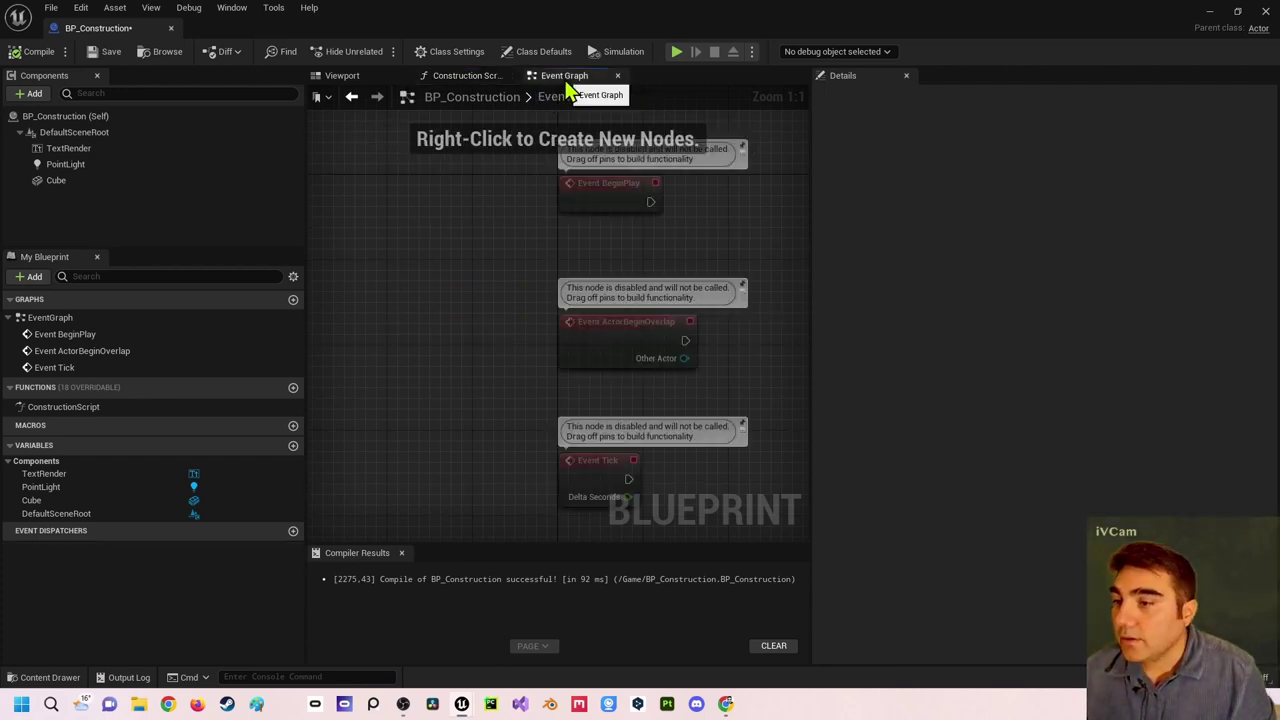
{"action": "right_click_drag", "start_coordinate": [585, 232], "coordinate": [452, 240]}
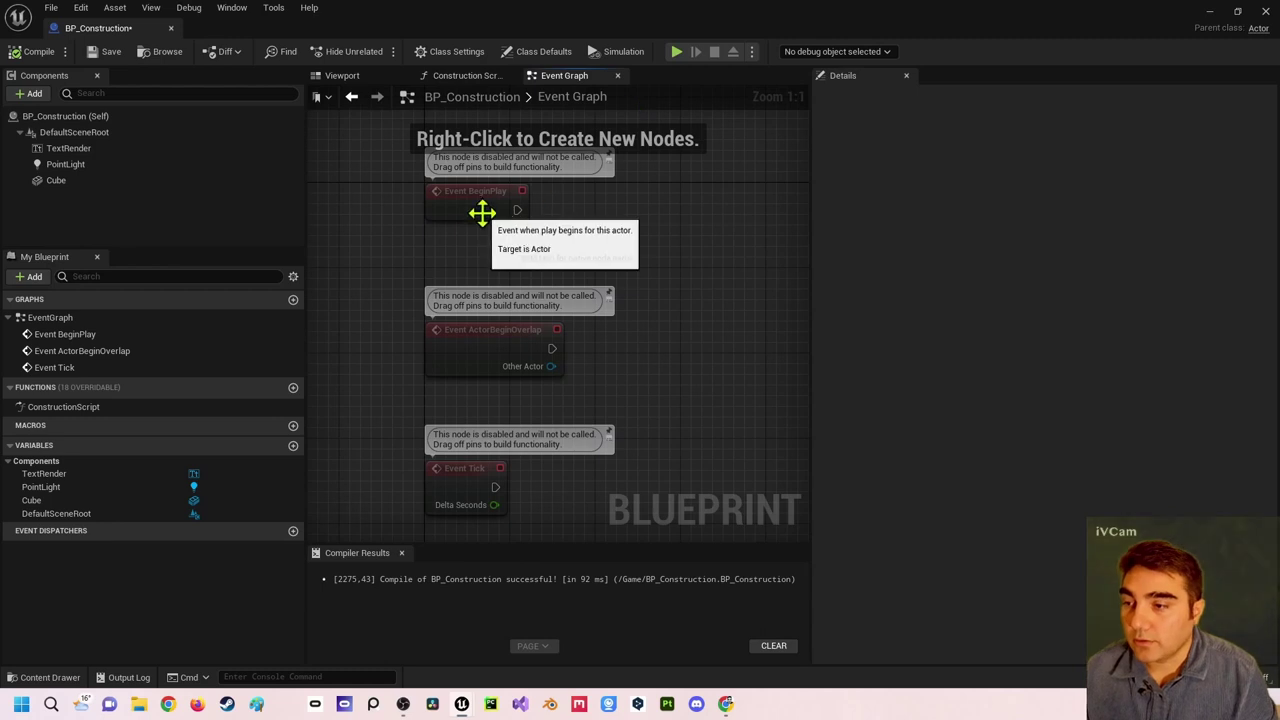
{"action": "right_click_drag", "start_coordinate": [531, 280], "coordinate": [522, 248]}
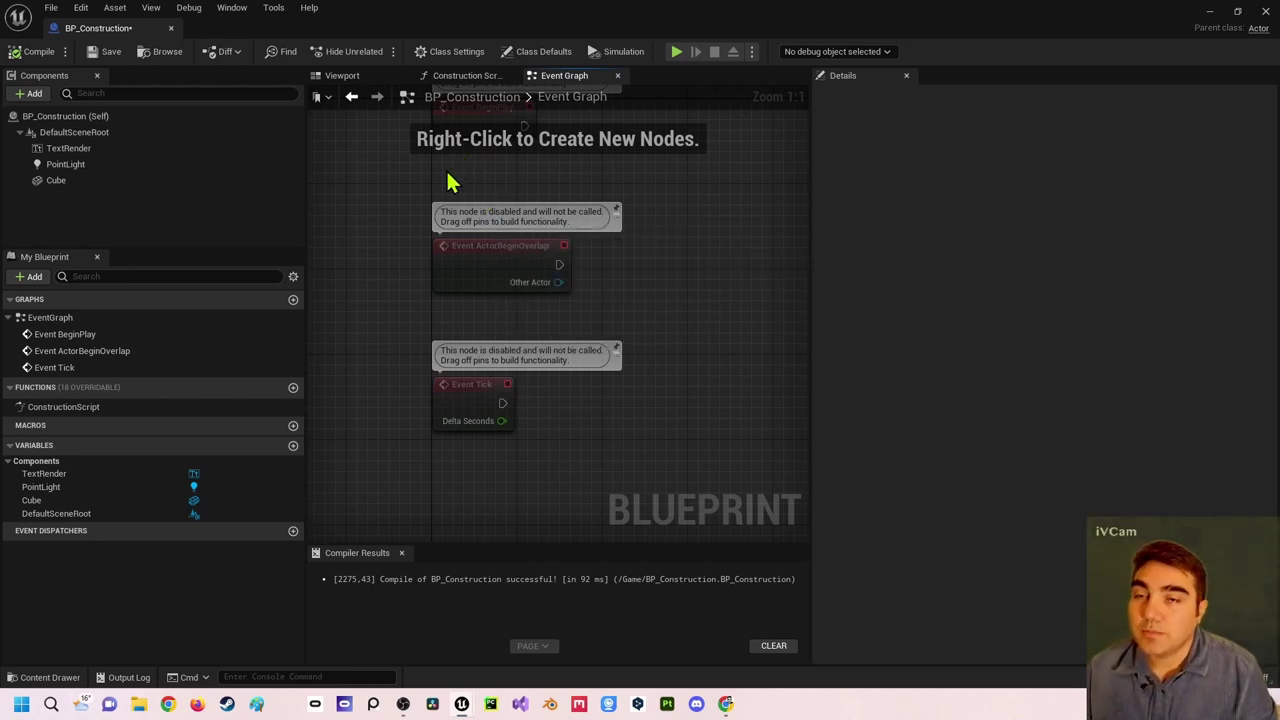
{"action": "right_click_drag", "start_coordinate": [449, 181], "coordinate": [462, 225]}
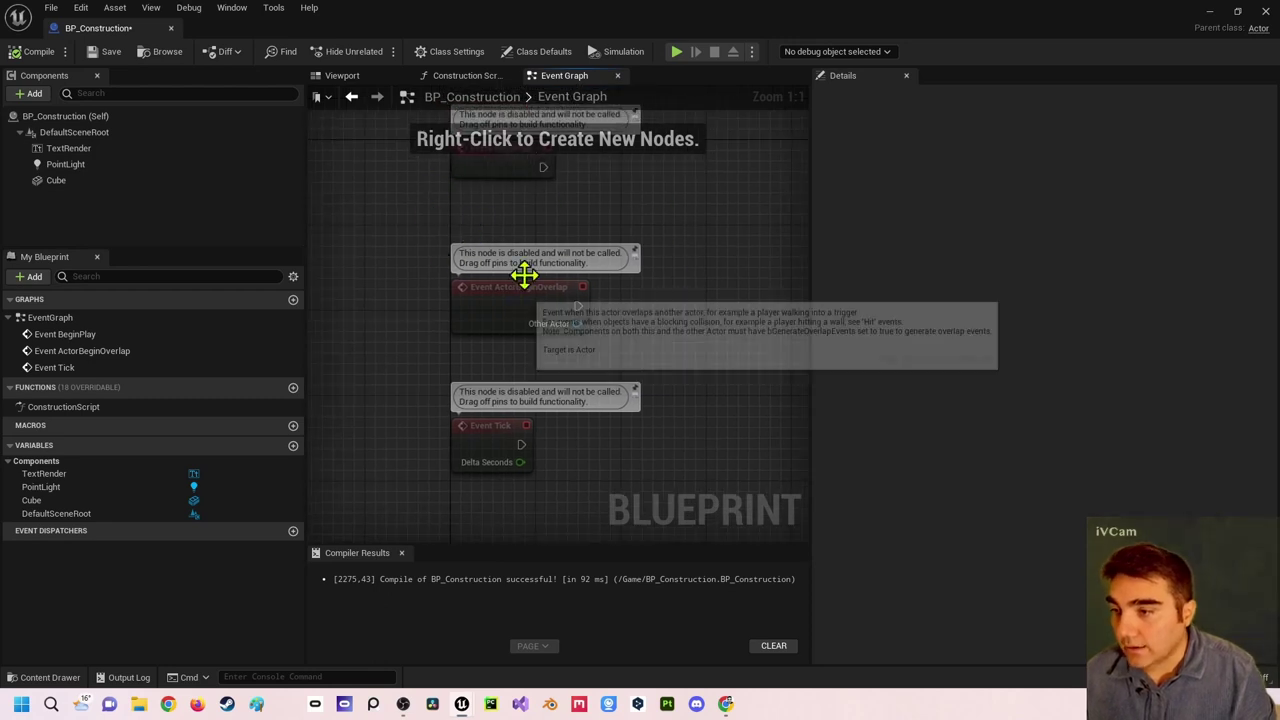
{"action": "left_click", "coordinate": [463, 76]}
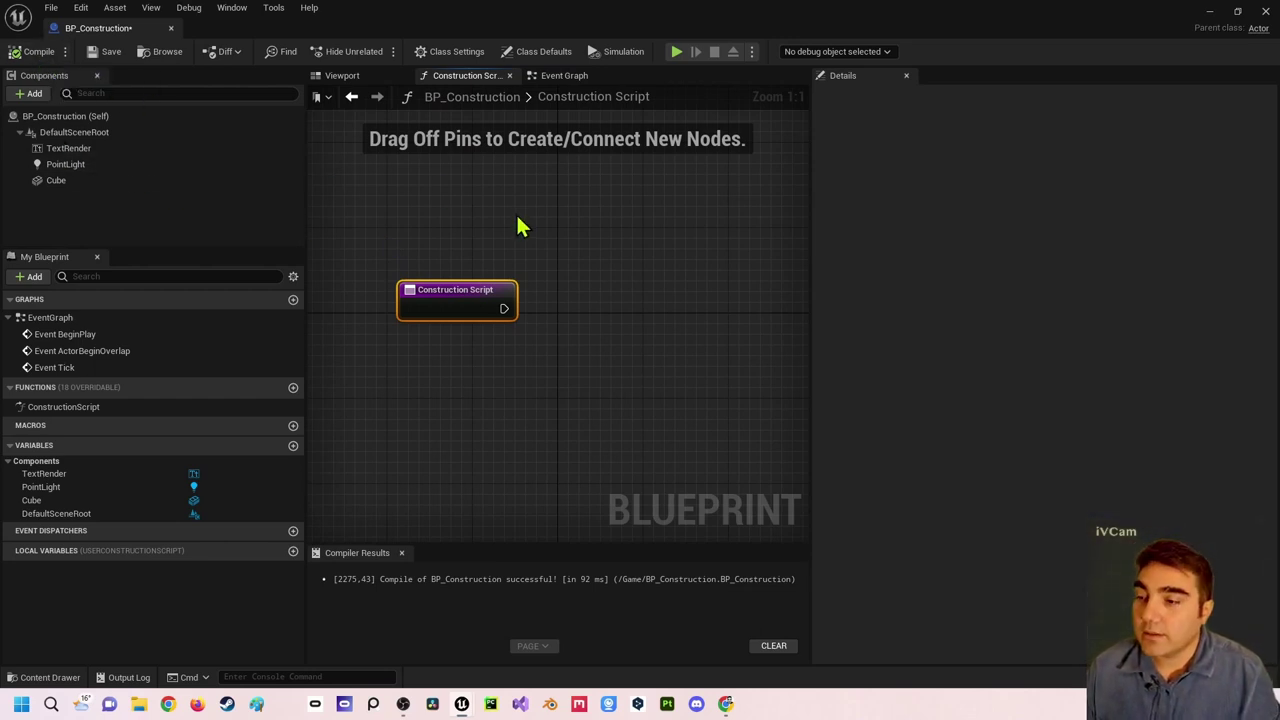
{"action": "right_click_drag", "start_coordinate": [434, 206], "coordinate": [406, 175]}
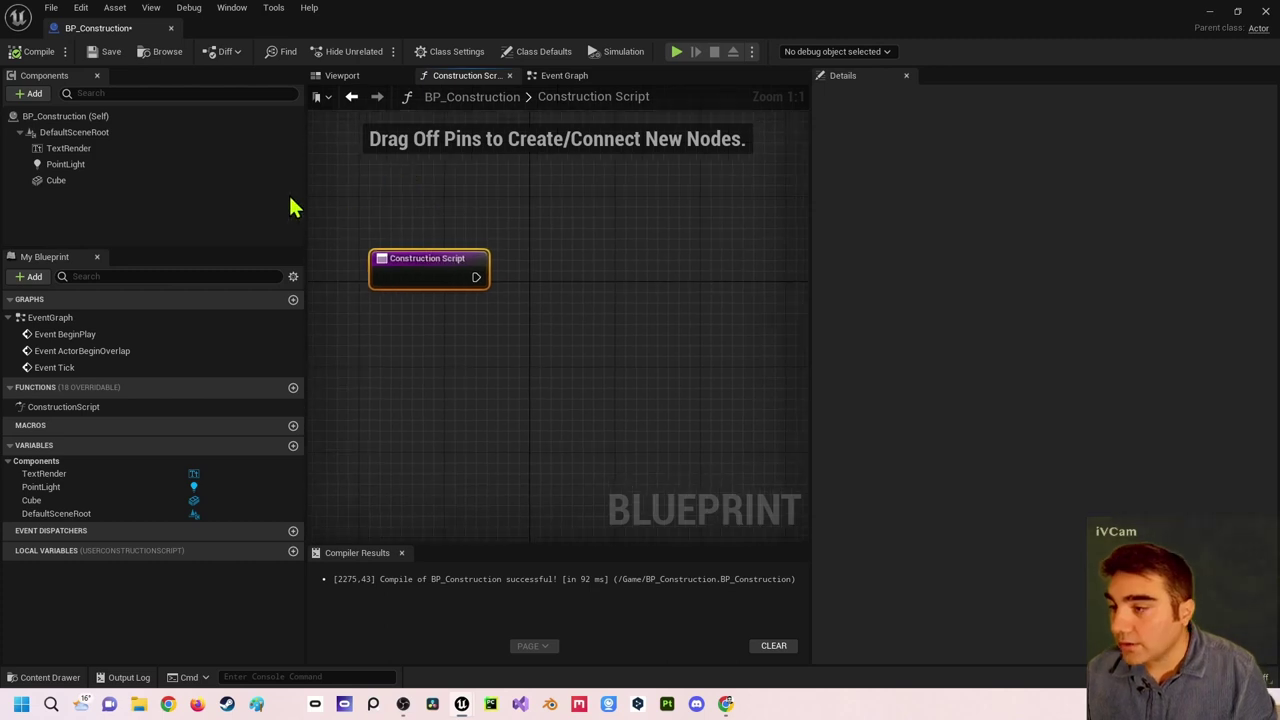
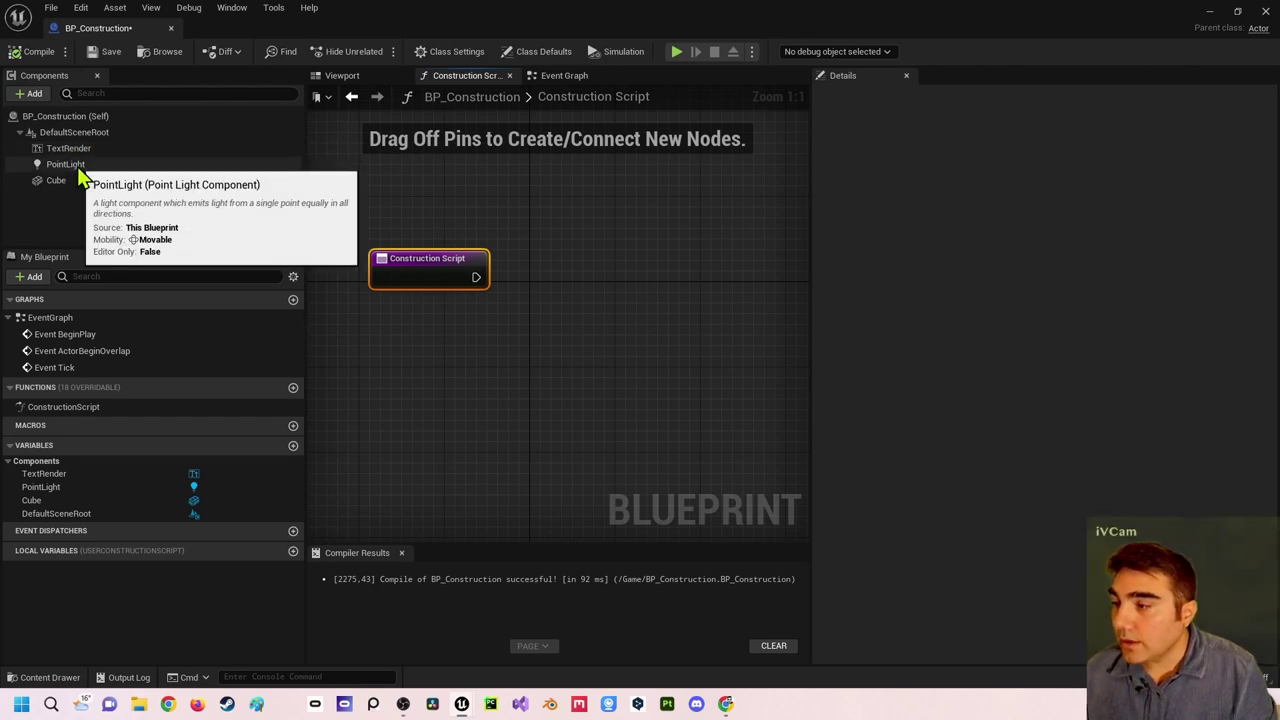
Add a TextRender reference and a Set Text node, run from the Construction Script.
{"action": "mouse_move", "coordinate": [72, 148]}
{"action": "left_mouse_down"}
{"action": "mouse_move", "coordinate": [522, 270]}
{"action": "mouse_move", "coordinate": [478, 354]}
{"action": "mouse_move", "coordinate": [600, 265]}
{"action": "left_mouse_up"}
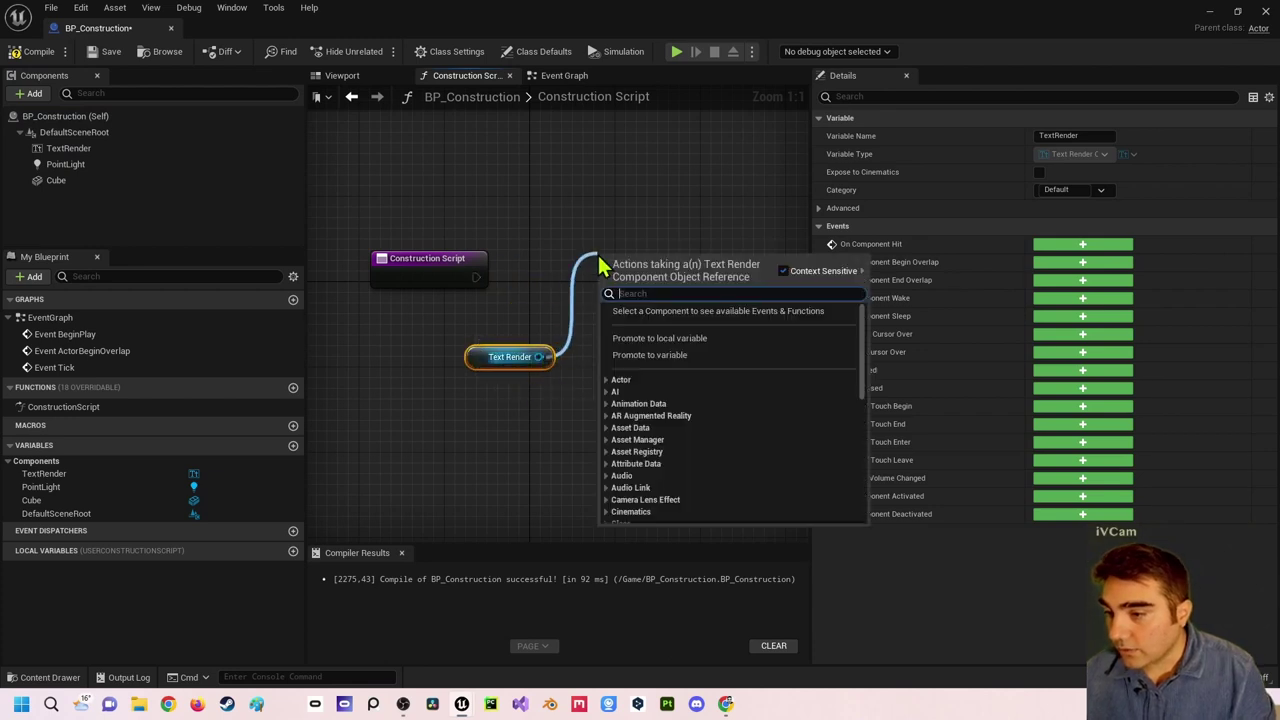
{"action": "type", "text": "sette"}
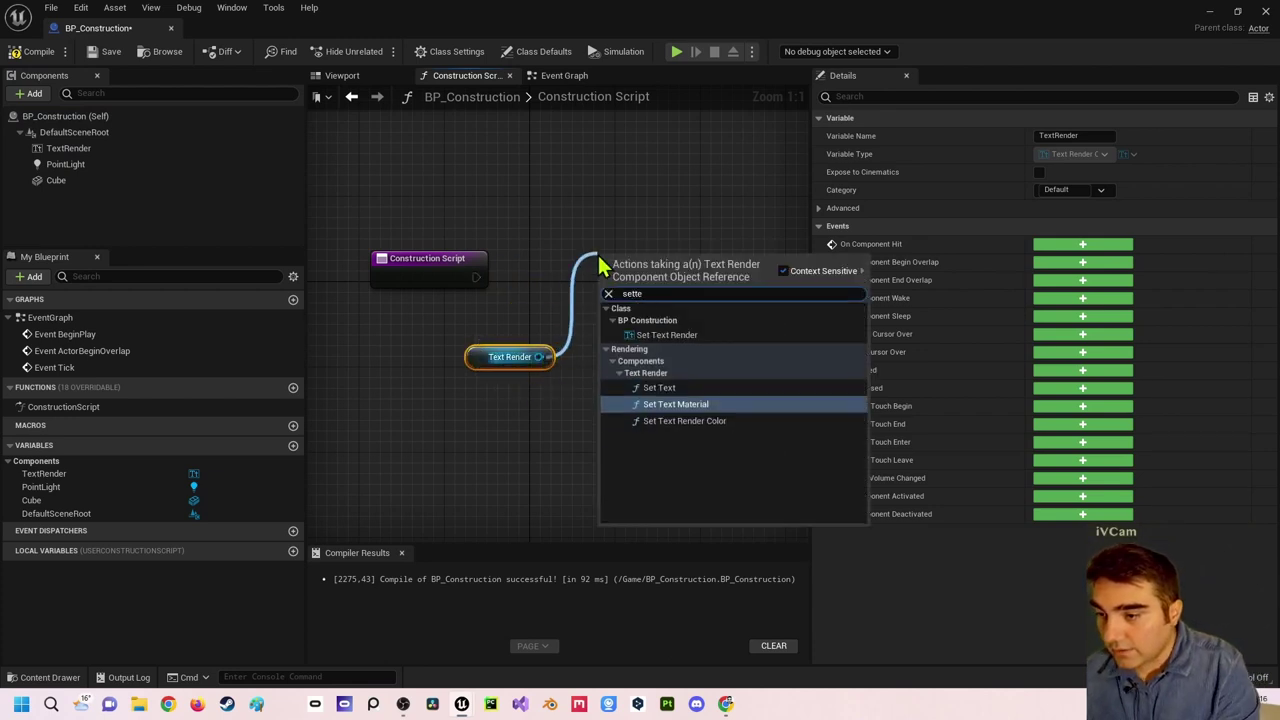
{"action": "left_click", "coordinate": [678, 400]}
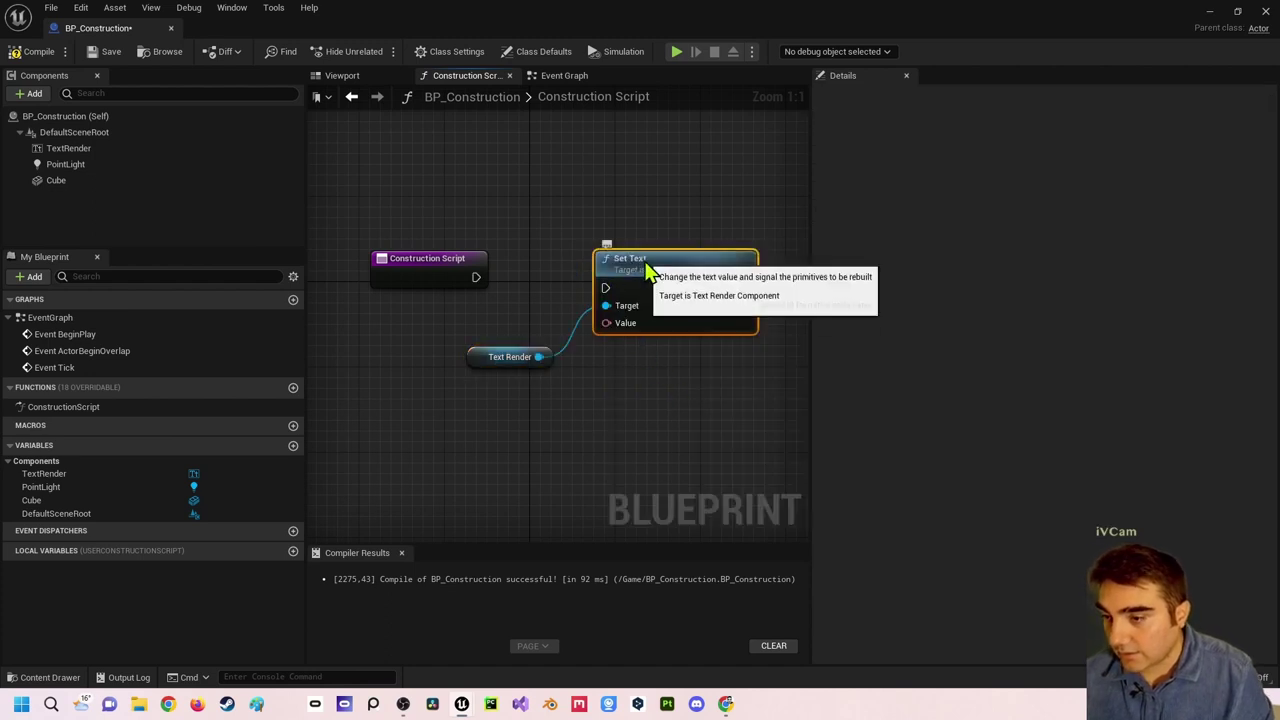
{"action": "left_click_drag", "start_coordinate": [477, 276], "coordinate": [606, 279]}
{"action": "left_click_drag", "start_coordinate": [471, 360], "coordinate": [423, 326]}
{"action": "left_click", "coordinate": [586, 380]}
{"action": "right_click_drag", "start_coordinate": [586, 380], "coordinate": [632, 282]}
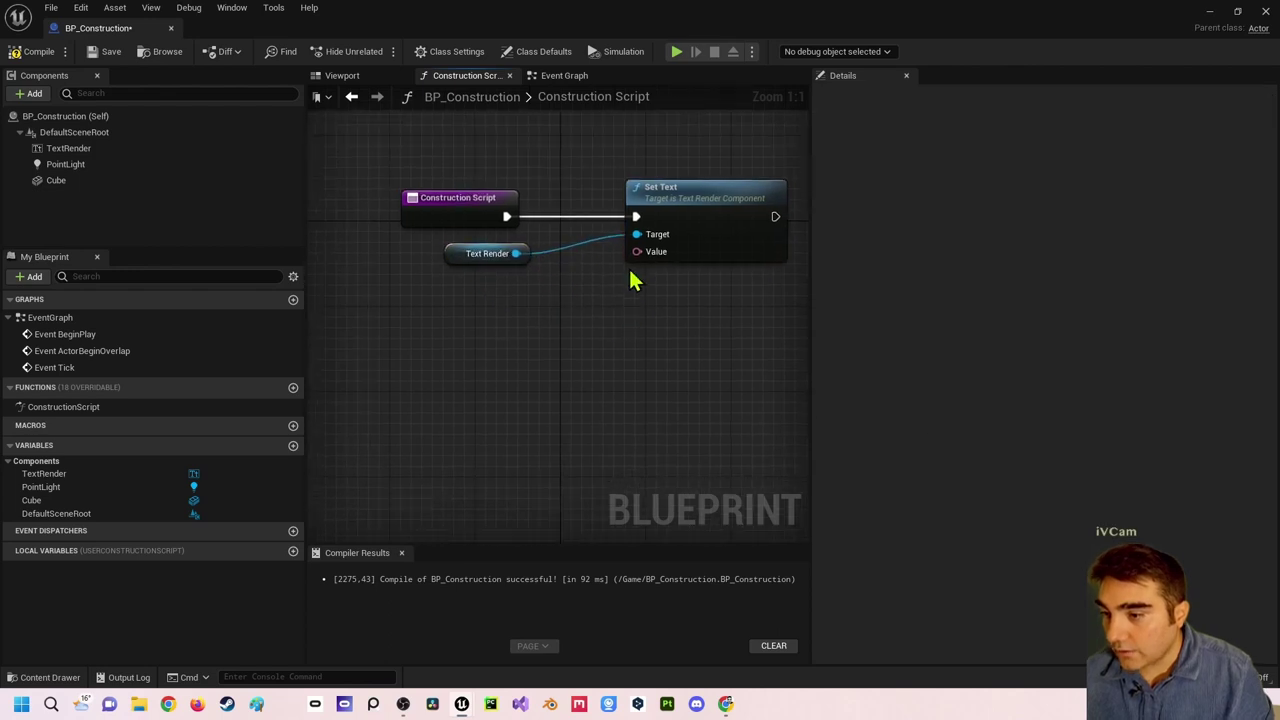
Promote Set Text's Value to an instance-editable variable named 'Text' and compile.
{"action": "right_click", "coordinate": [638, 252]}
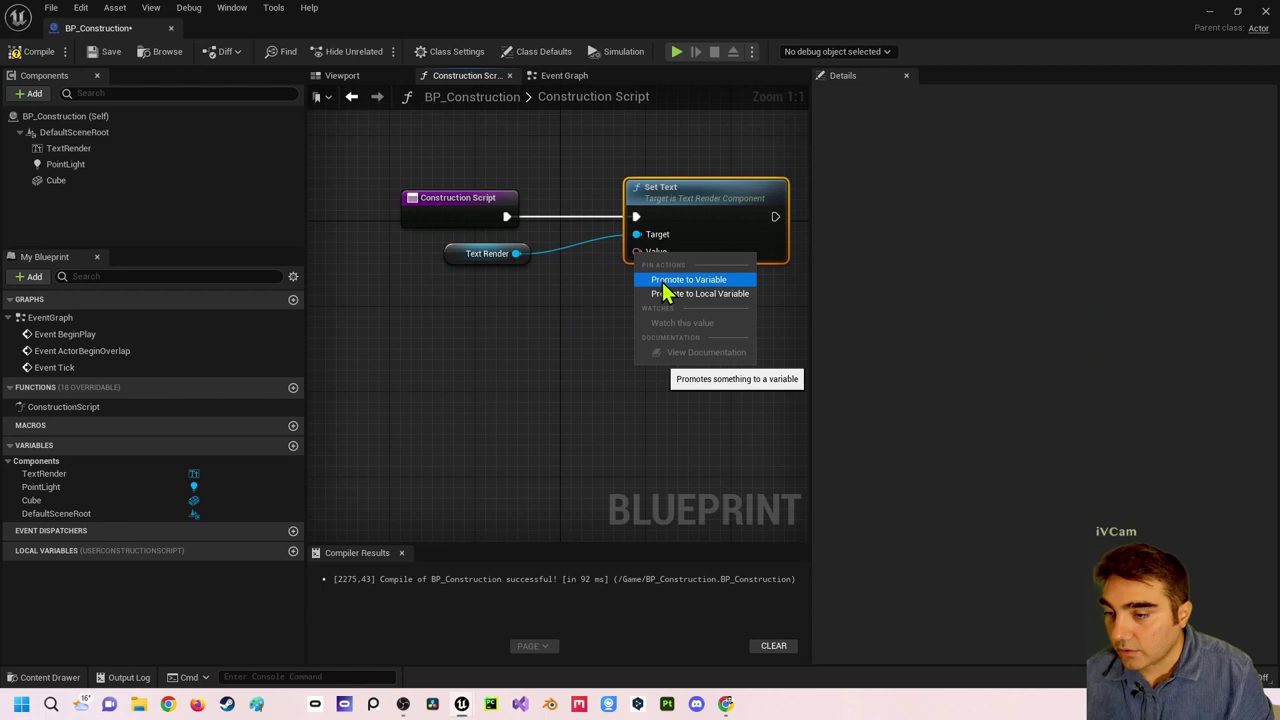
{"action": "left_click", "coordinate": [662, 282]}
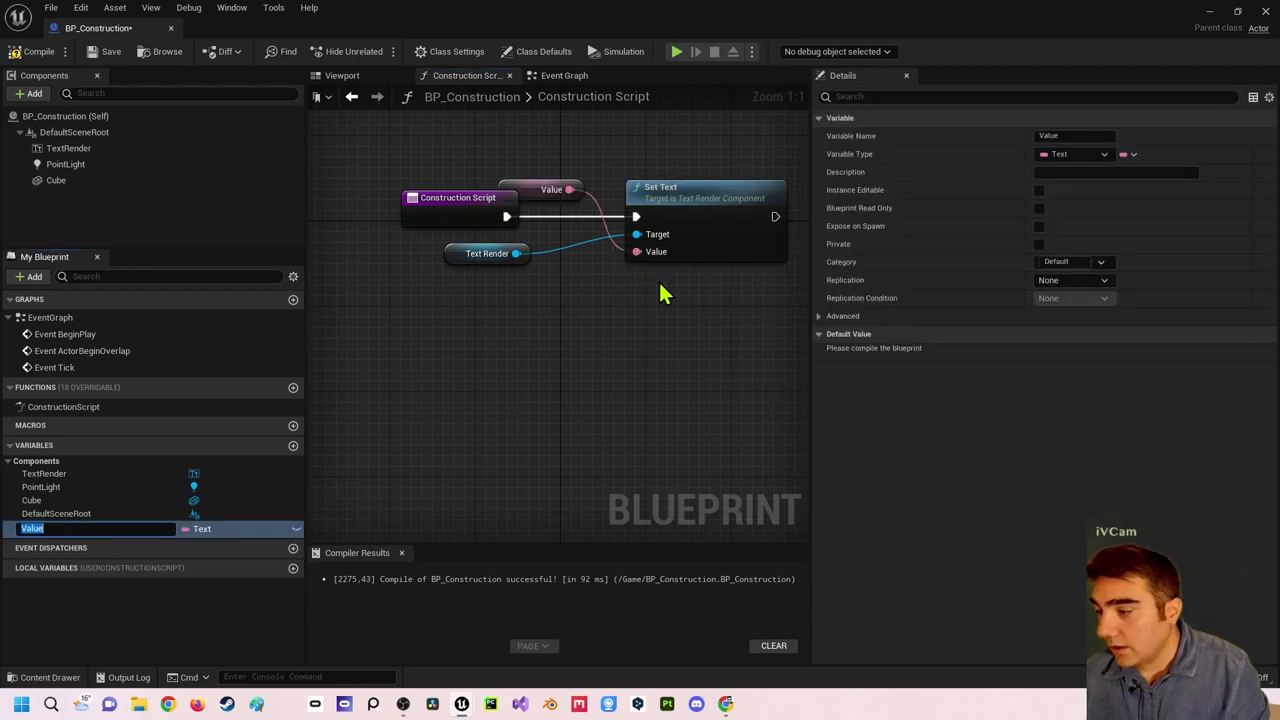
{"action": "type", "text": "Te"}
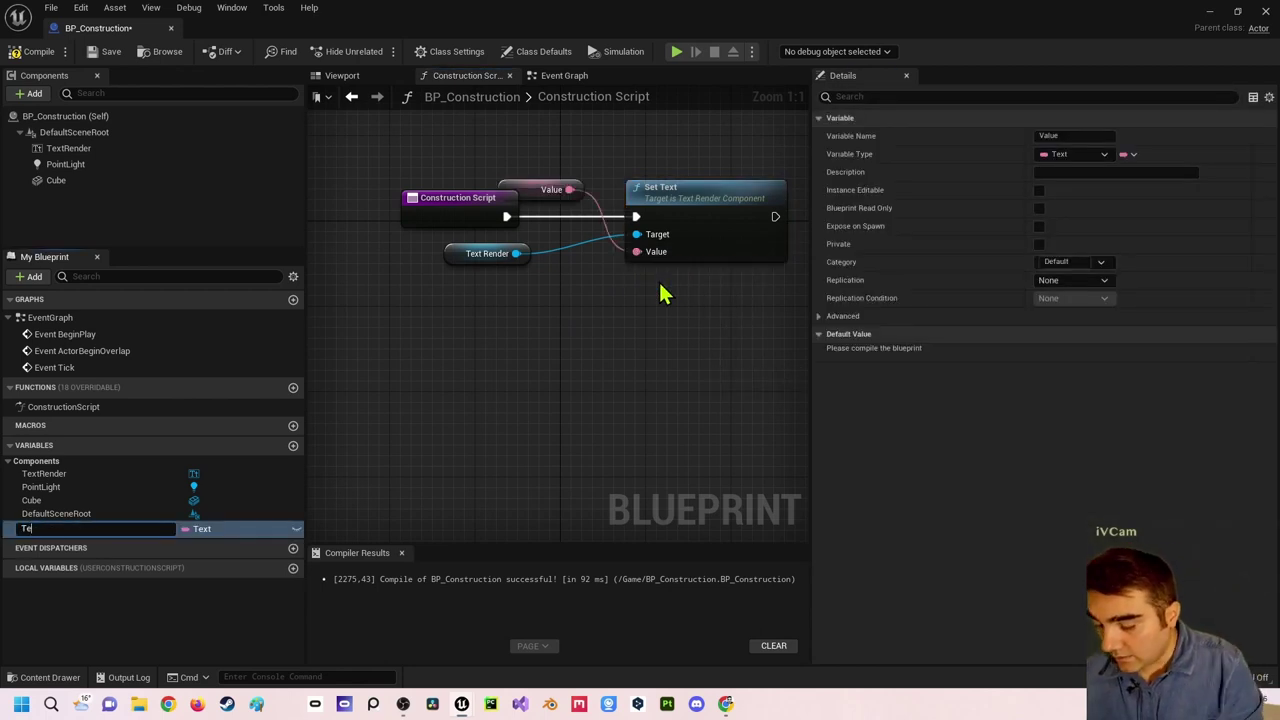
{"action": "type", "text": "xt"}
{"action": "key", "text": "Return"}
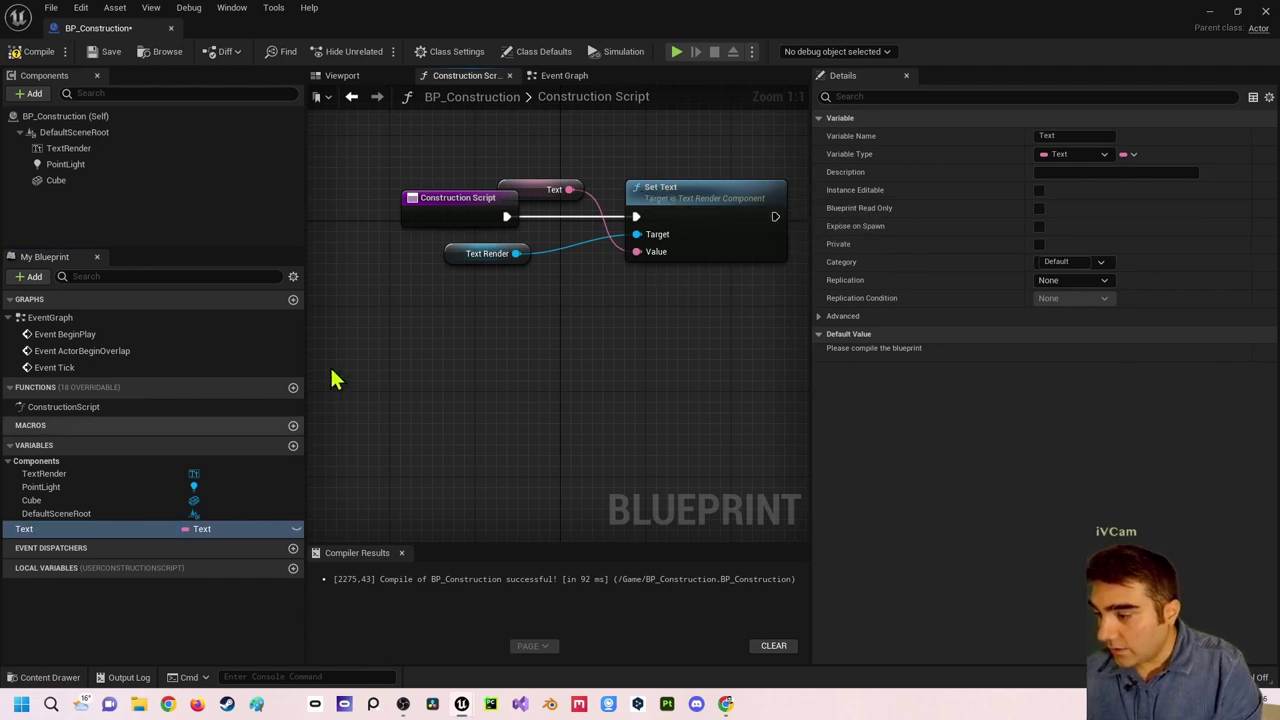
{"action": "left_click_drag", "start_coordinate": [528, 189], "coordinate": [497, 296]}
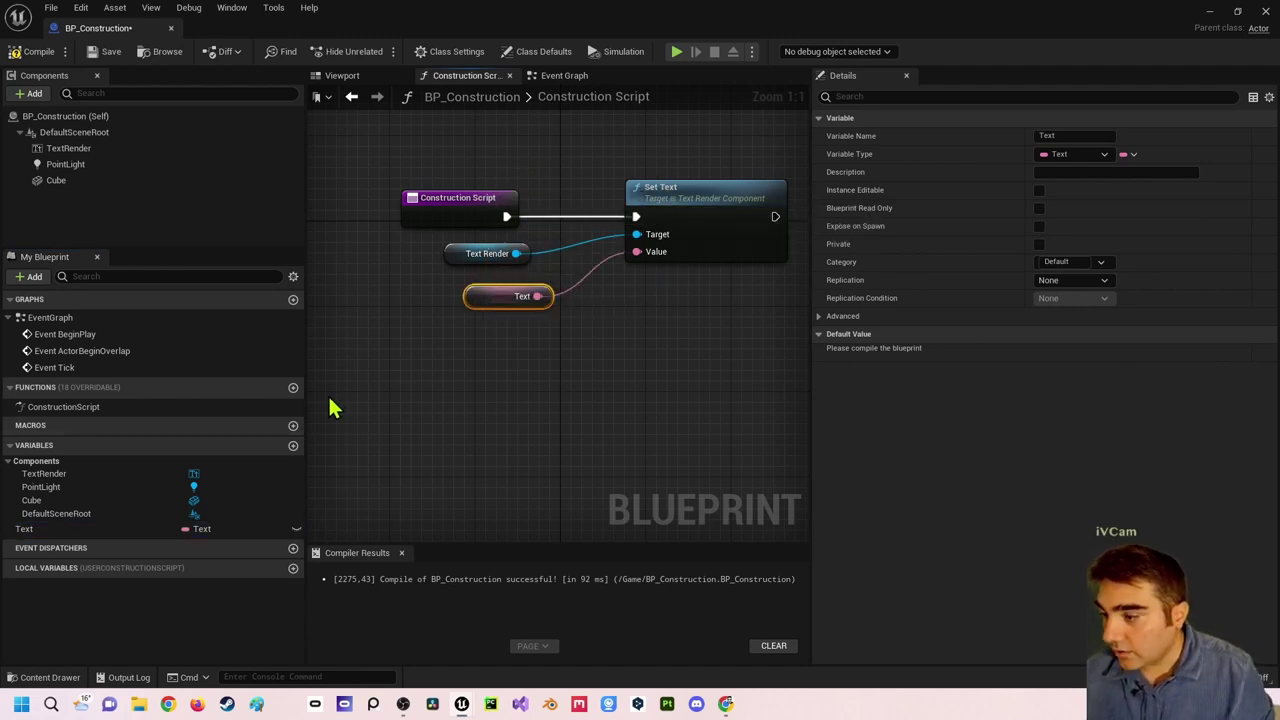
{"action": "left_click", "coordinate": [296, 530]}
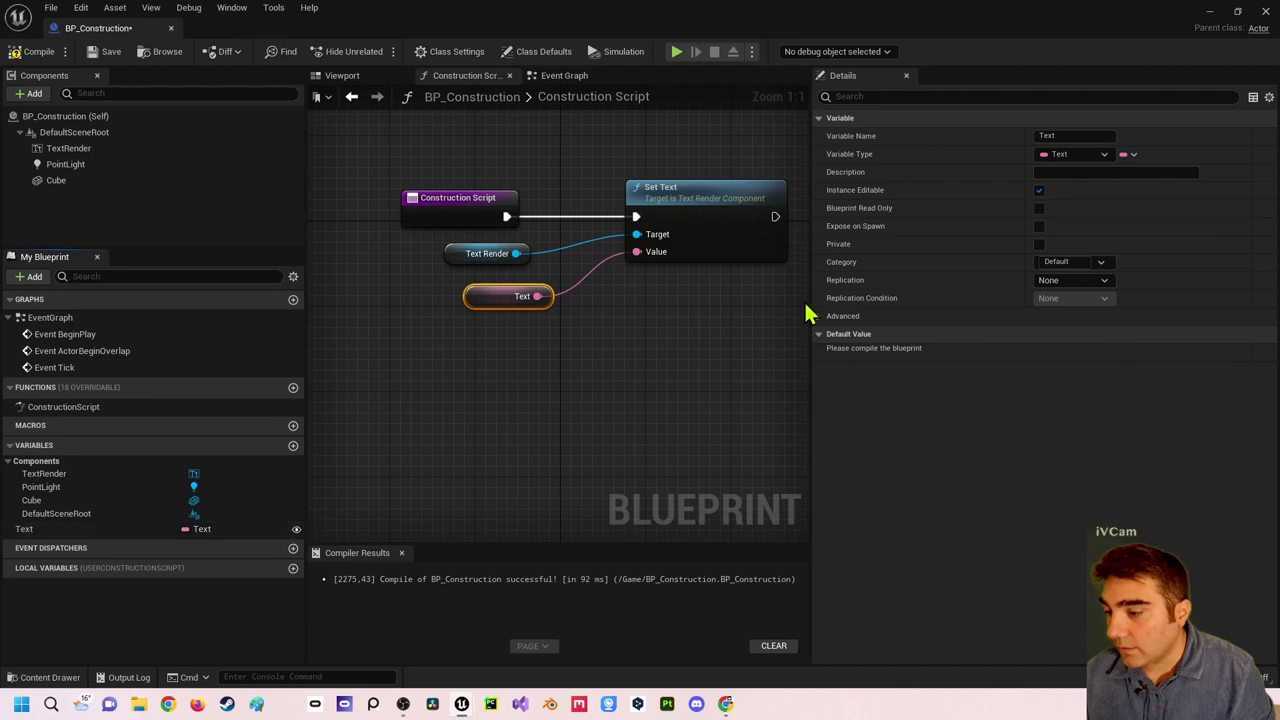
{"action": "left_click", "coordinate": [32, 51]}
{"action": "right_click_drag", "start_coordinate": [697, 380], "coordinate": [508, 406]}
Add a PointLight reference and a Set Light Color node chained after Set Text.
{"action": "scroll", "coordinate": [512, 410], "scroll_direction": "down", "scroll_amount": 3}
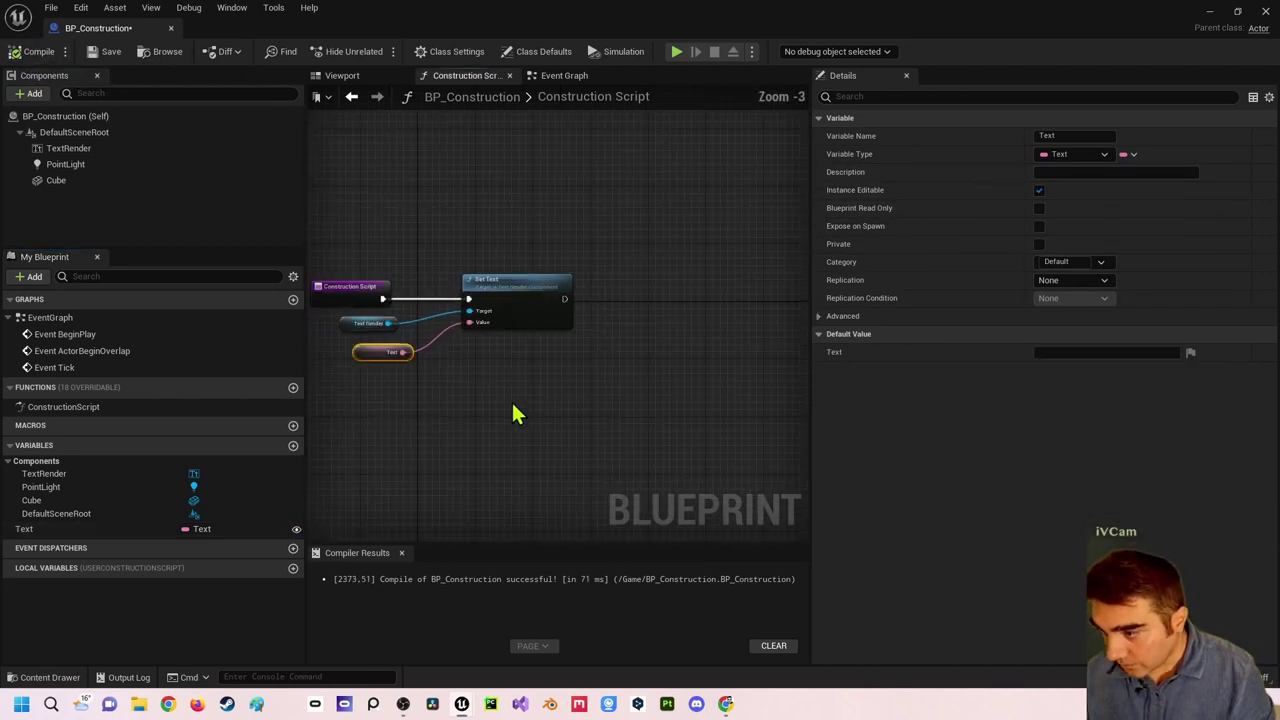
{"action": "left_click_drag", "start_coordinate": [62, 164], "coordinate": [497, 220]}
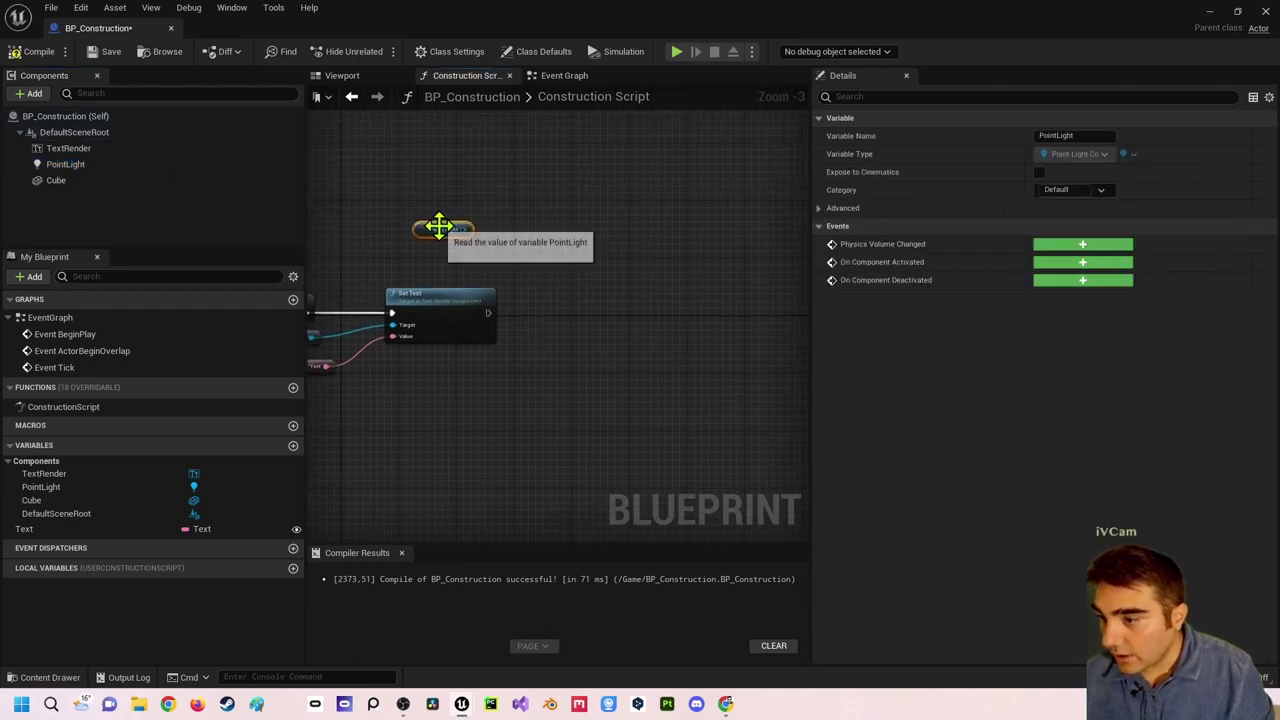
{"action": "scroll", "coordinate": [463, 251], "scroll_direction": "up", "scroll_amount": 3}
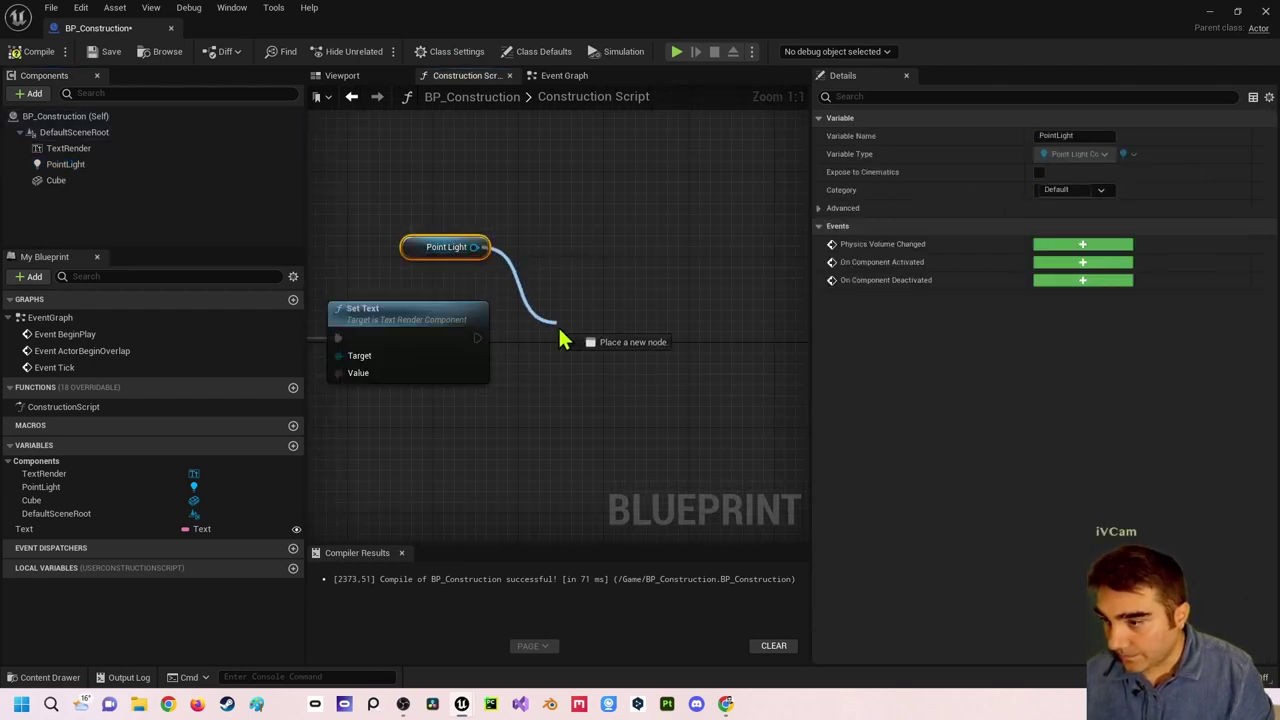
{"action": "left_click_drag", "start_coordinate": [470, 248], "coordinate": [567, 340]}
{"action": "type", "text": "setc"}
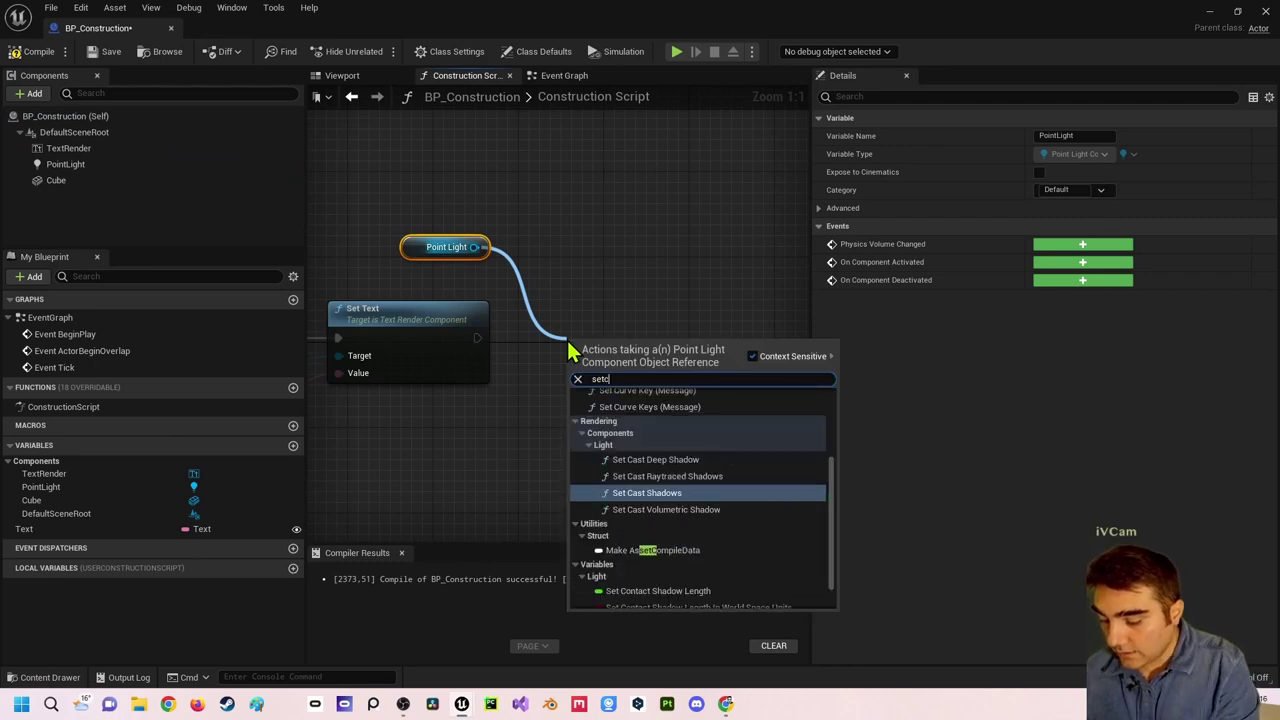
{"action": "key", "text": "BackSpace"}
{"action": "key", "text": "BackSpace"}
{"action": "key", "text": "BackSpace"}
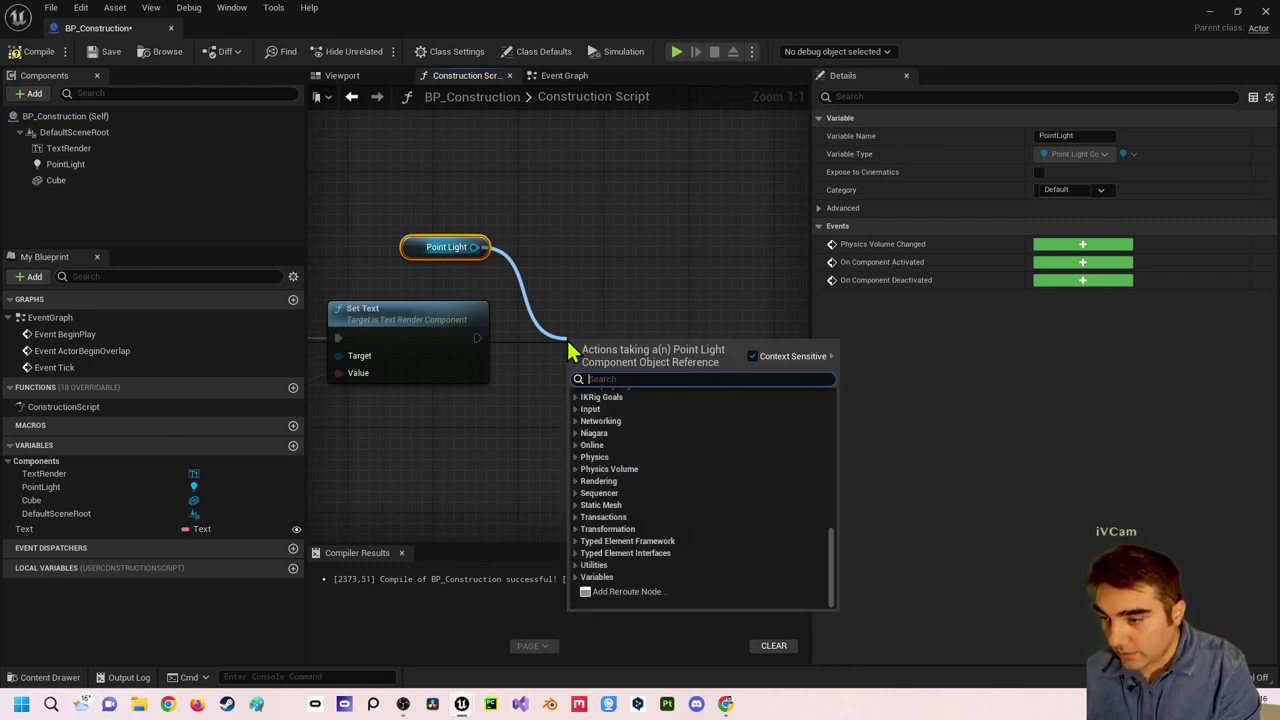
{"action": "type", "text": "color"}
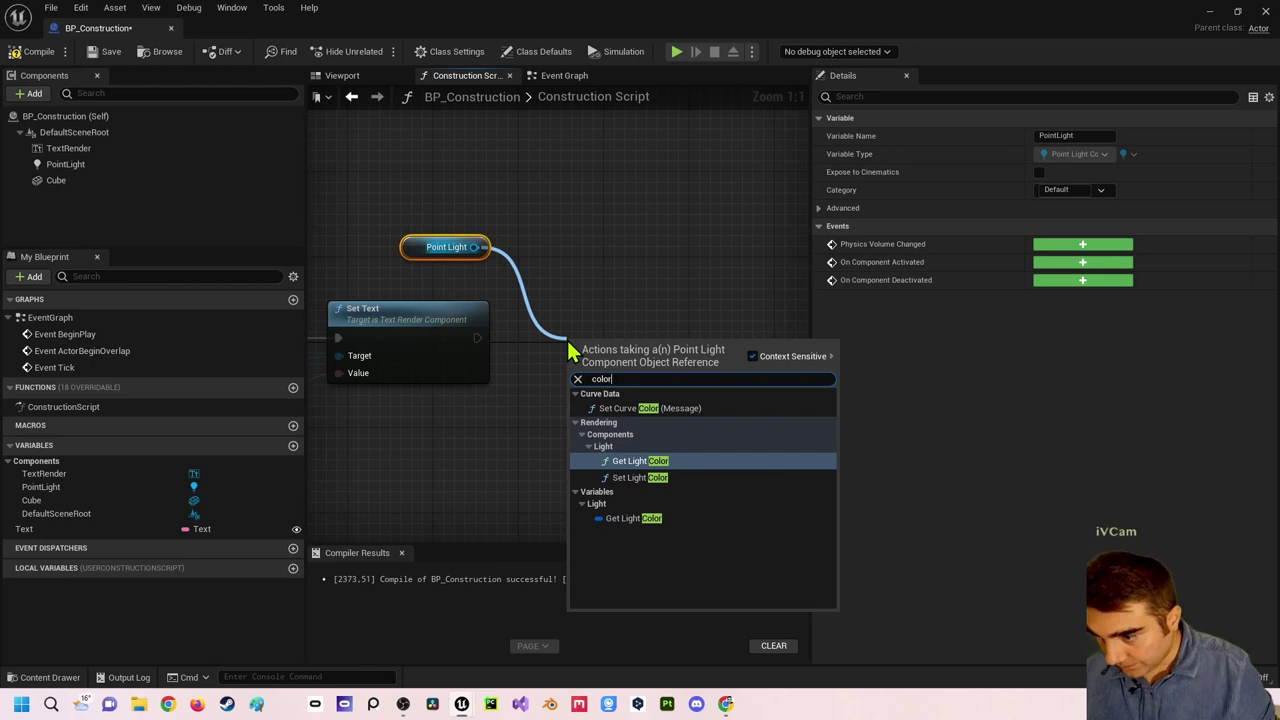
{"action": "left_click", "coordinate": [640, 478]}
{"action": "left_click_drag", "start_coordinate": [644, 362], "coordinate": [642, 325]}
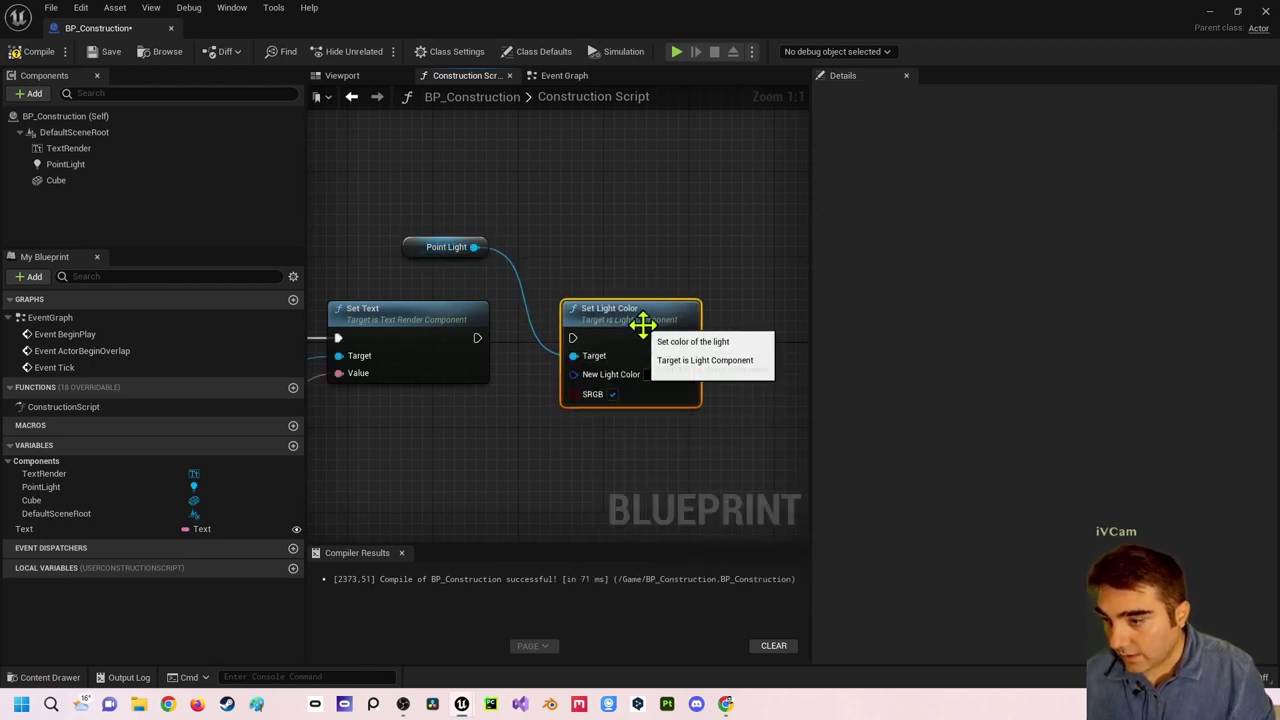
{"action": "left_click_drag", "start_coordinate": [481, 330], "coordinate": [667, 332]}
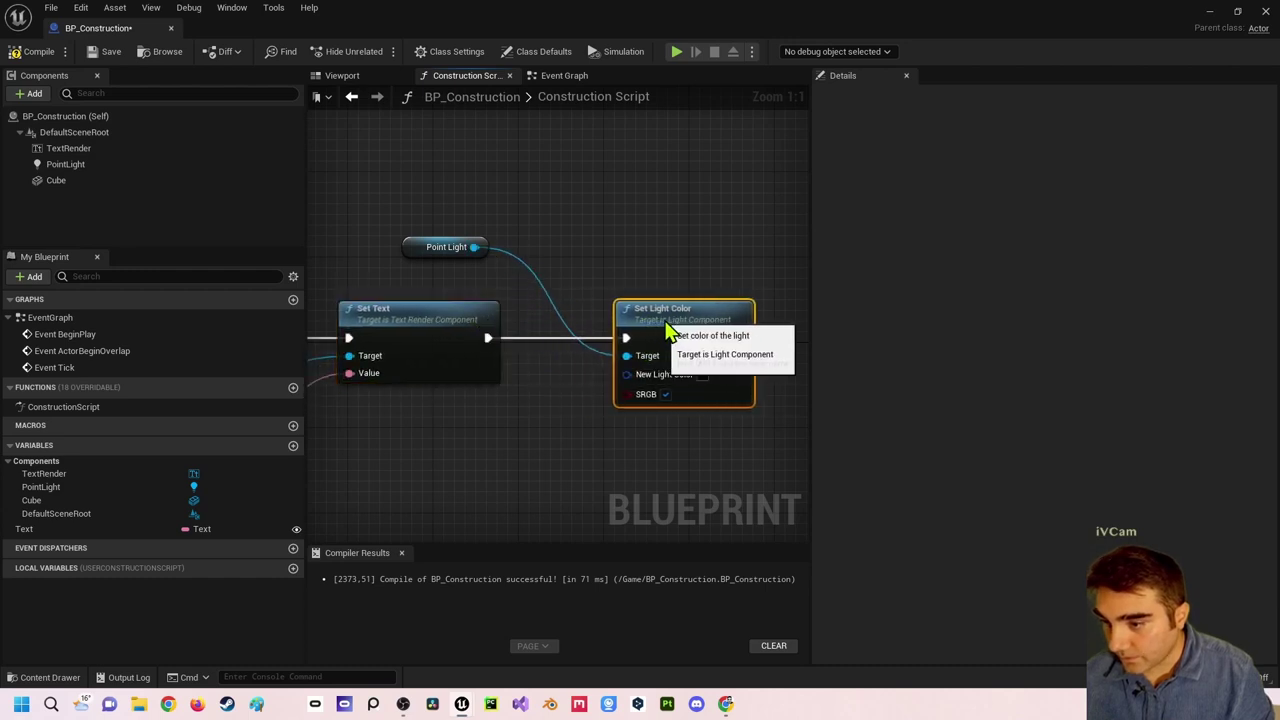
Try a pinkish New Light Color, discard it, and pull out the pin's actions instead.
{"action": "right_click_drag", "start_coordinate": [667, 332], "coordinate": [691, 219]}
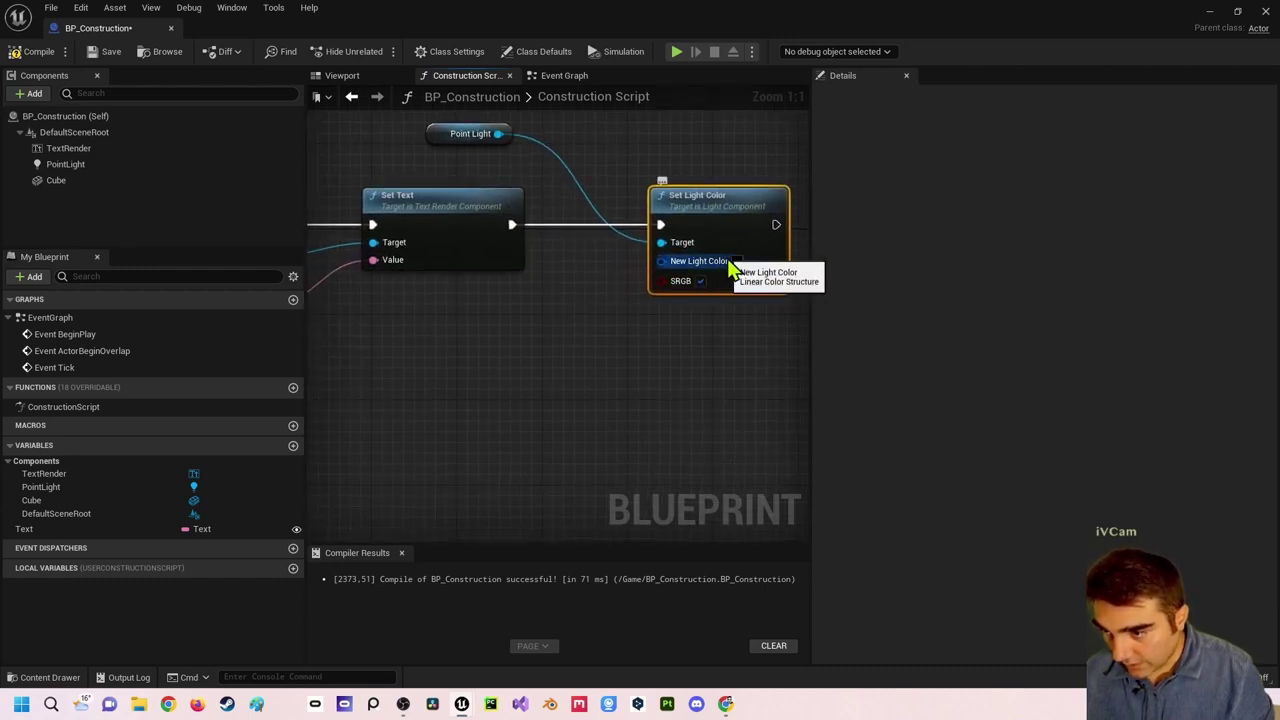
{"action": "left_click", "coordinate": [739, 263]}
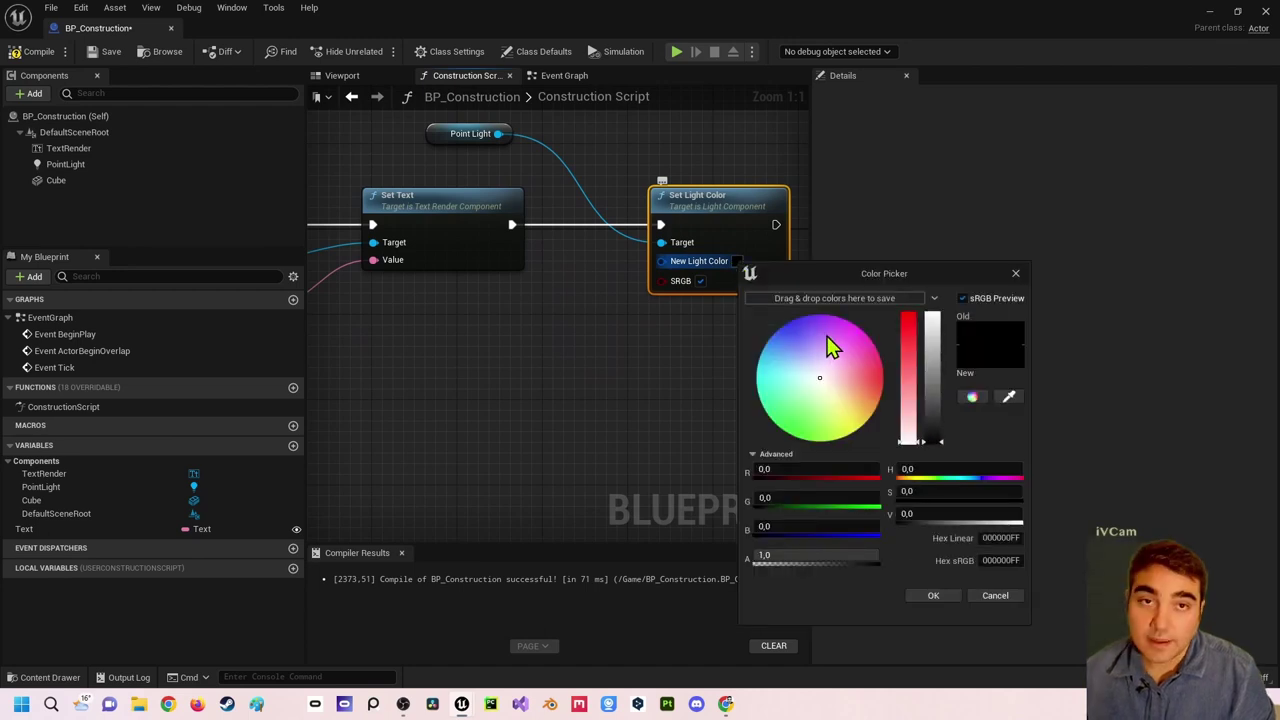
{"action": "left_click_drag", "start_coordinate": [830, 364], "coordinate": [833, 375]}
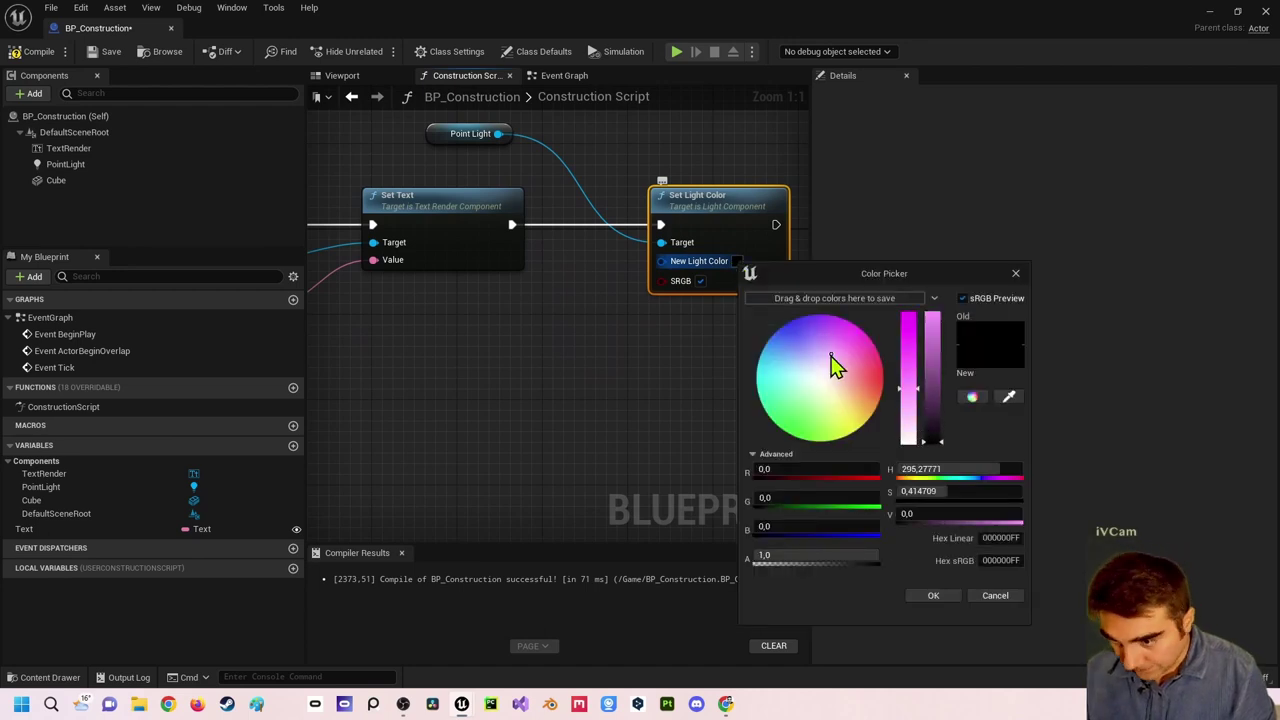
{"action": "left_click", "coordinate": [995, 597]}
{"action": "left_click_drag", "start_coordinate": [661, 261], "coordinate": [580, 345]}
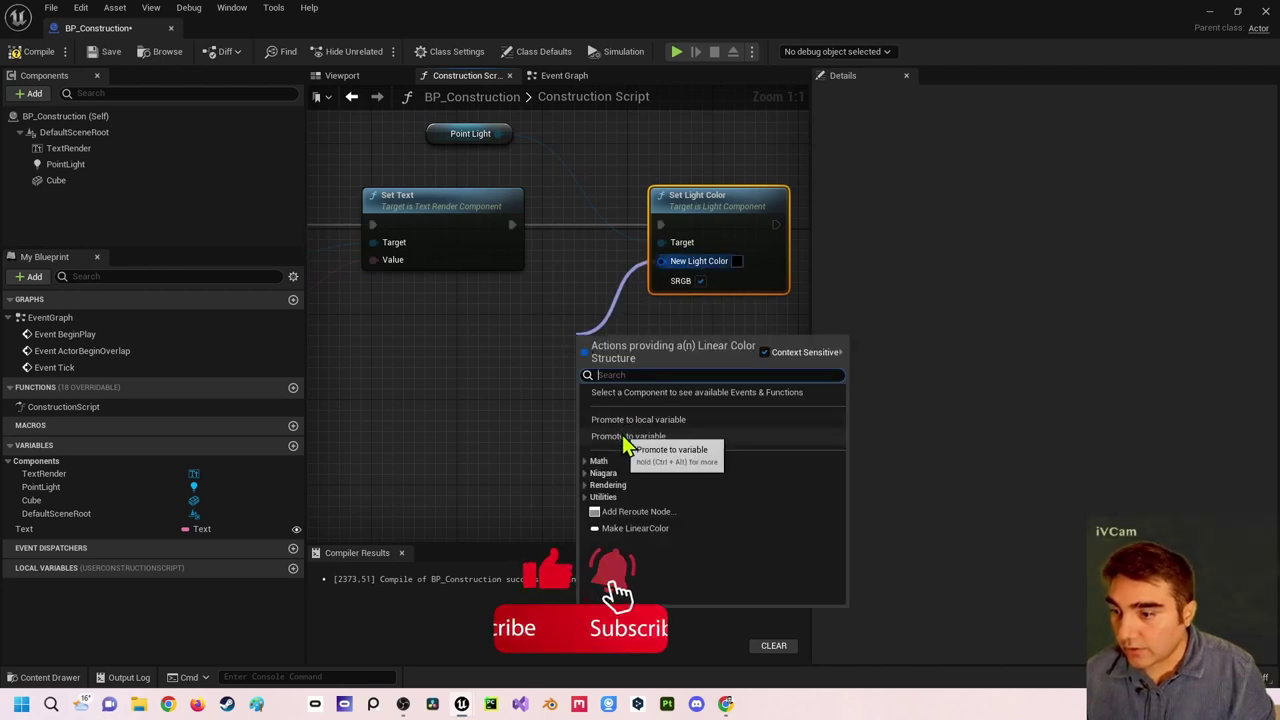
Promote New Light Color to a variable named 'Lichtfarbe' and move the Point Light node beside Set Light Color.
{"action": "left_click", "coordinate": [625, 437]}
{"action": "type", "text": "Lichtfarbe"}
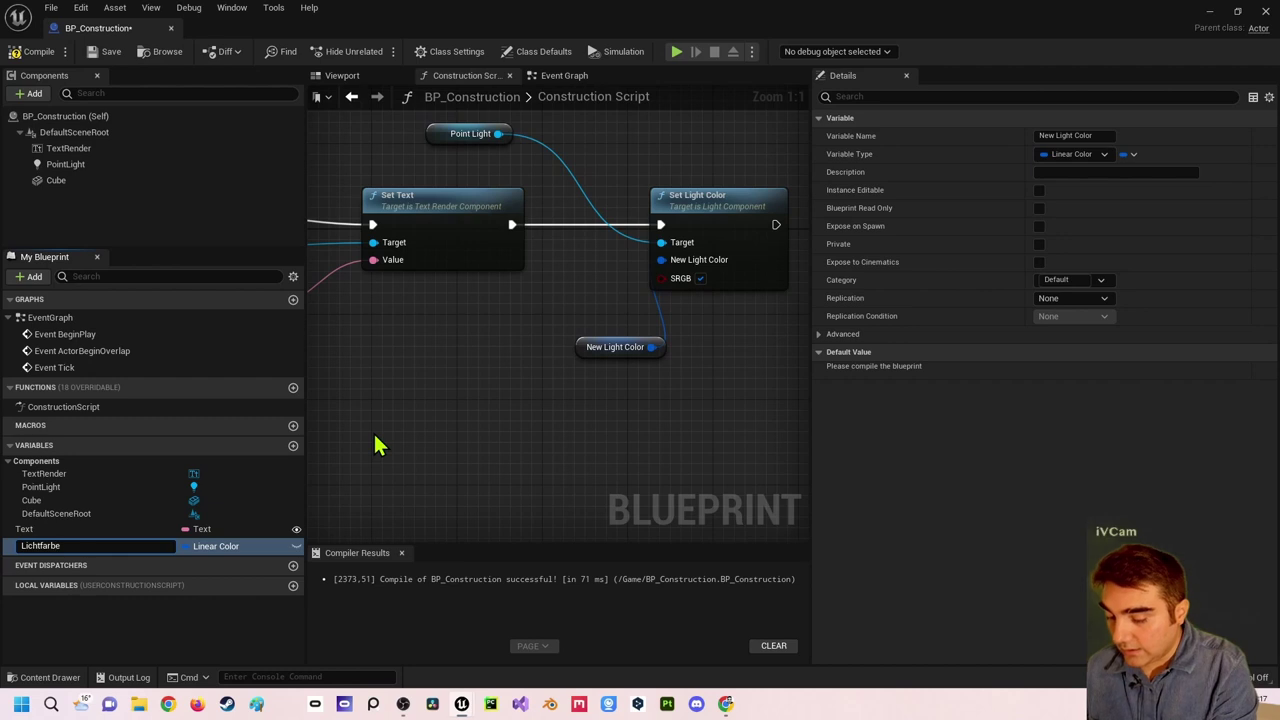
{"action": "key", "text": "Return"}
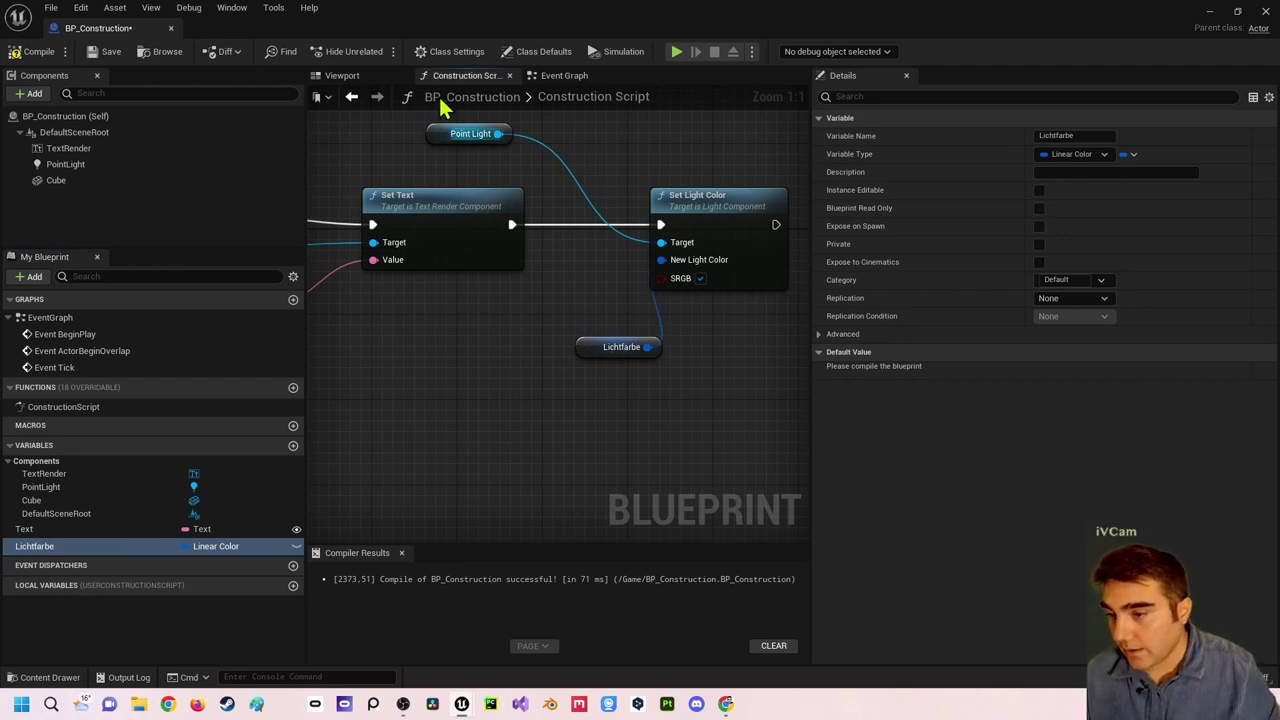
{"action": "left_click_drag", "start_coordinate": [439, 130], "coordinate": [557, 306]}
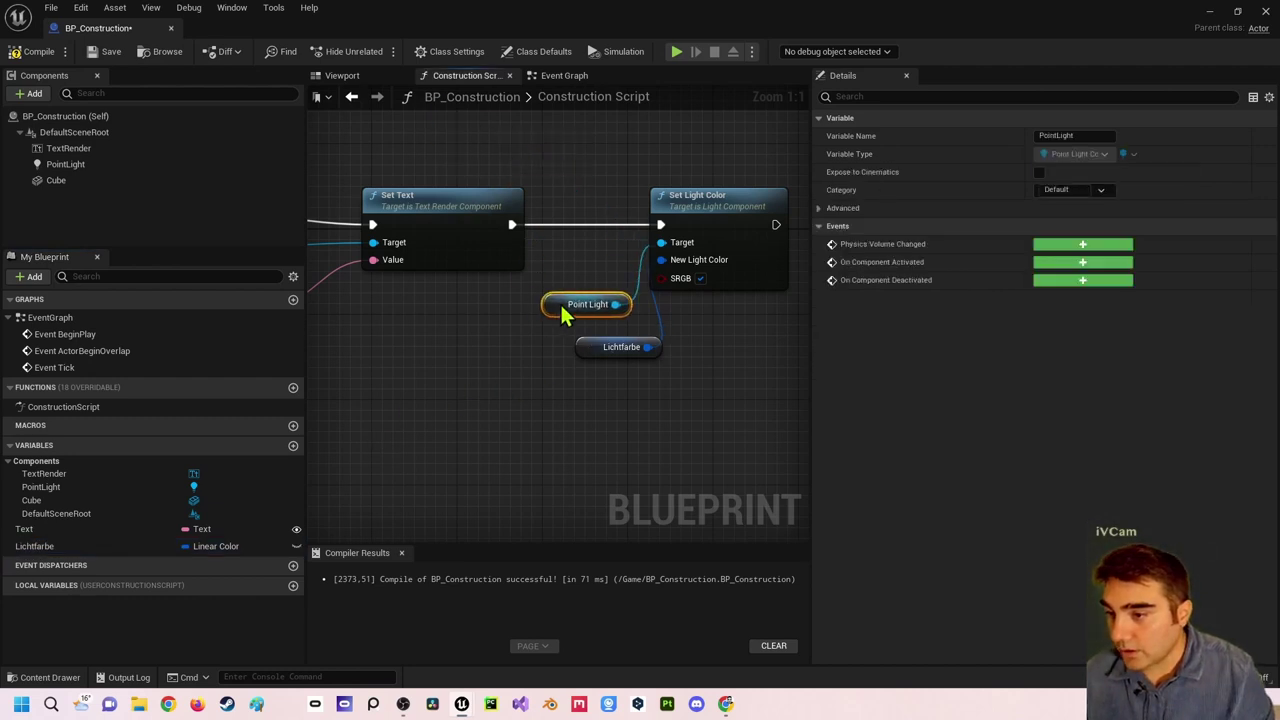
{"action": "left_click", "coordinate": [477, 314]}
{"action": "right_click_drag", "start_coordinate": [616, 301], "coordinate": [391, 354]}
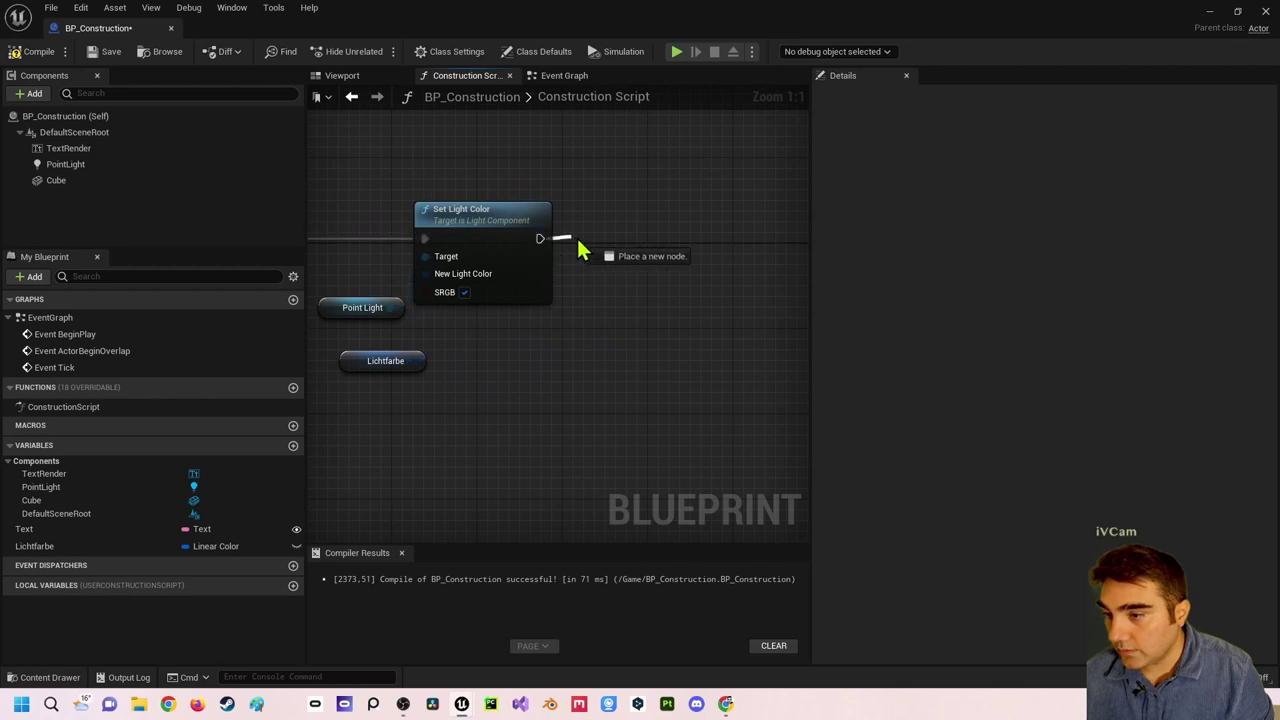
Add a Set Intensity node for the Point Light chained after Set Light Color.
{"action": "left_click_drag", "start_coordinate": [540, 238], "coordinate": [643, 257]}
{"action": "left_click", "coordinate": [545, 320]}
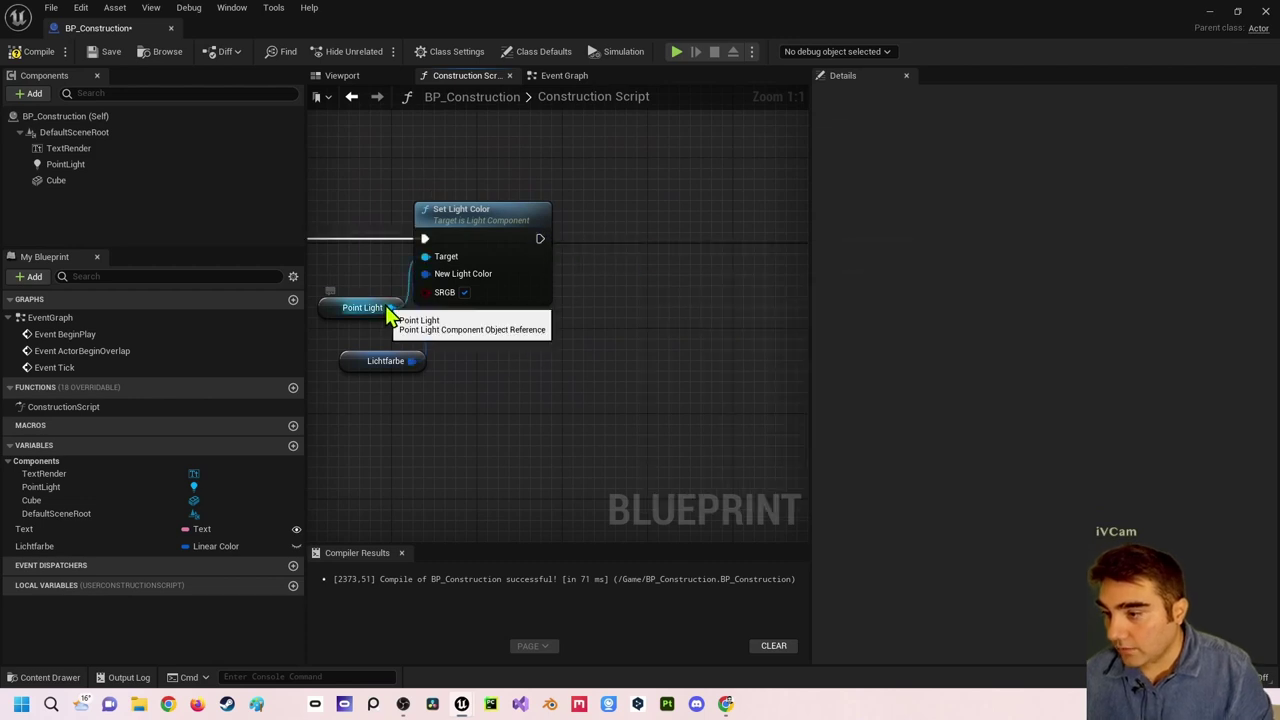
{"action": "left_click_drag", "start_coordinate": [390, 308], "coordinate": [658, 258]}
{"action": "type", "text": "setinten"}
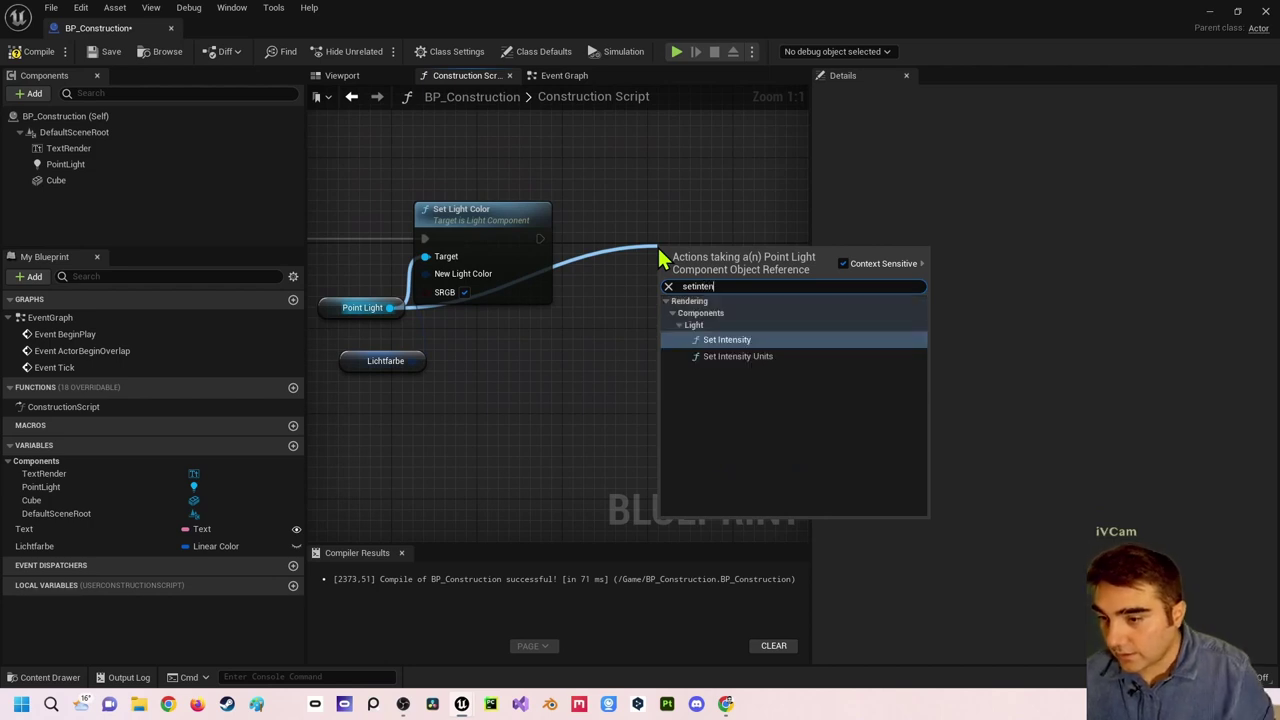
{"action": "left_click", "coordinate": [722, 340]}
{"action": "left_click_drag", "start_coordinate": [696, 232], "coordinate": [674, 210]}
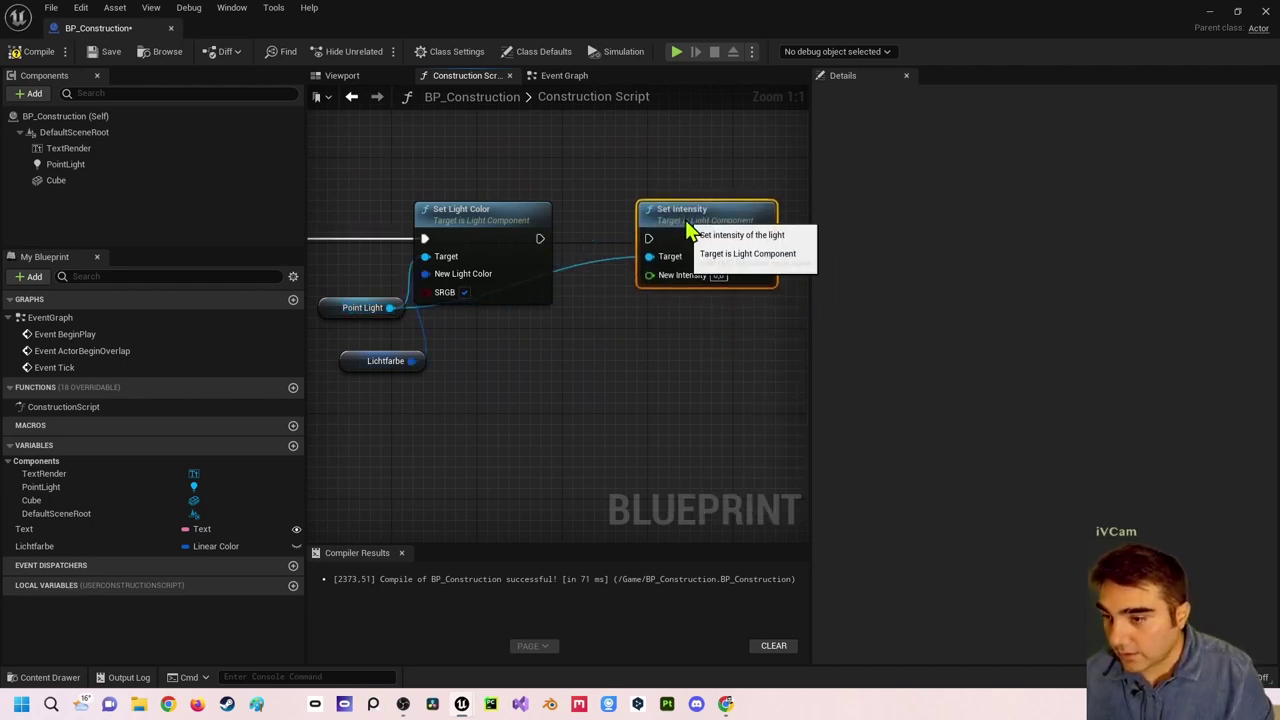
{"action": "left_click_drag", "start_coordinate": [540, 238], "coordinate": [658, 240]}
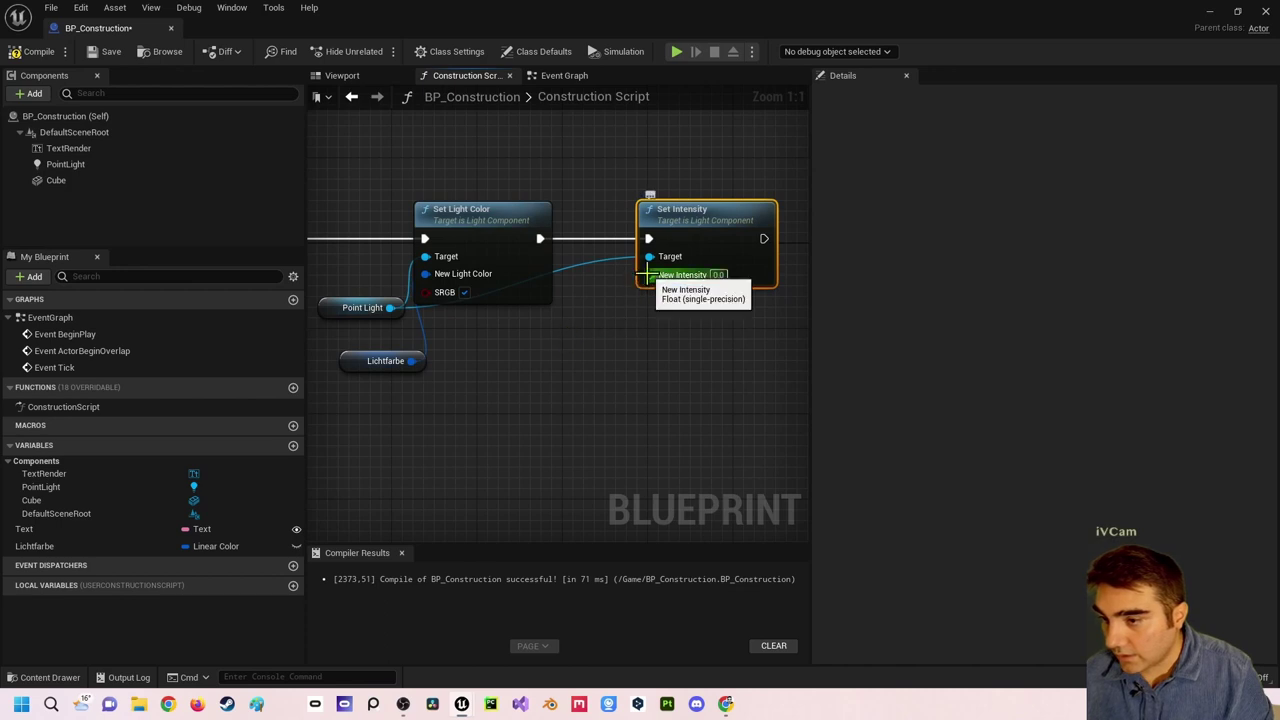
Promote New Intensity to an instance-editable variable 'Lichtintensität' and compile.
{"action": "left_click_drag", "start_coordinate": [650, 275], "coordinate": [607, 369]}
{"action": "left_click", "coordinate": [650, 467]}
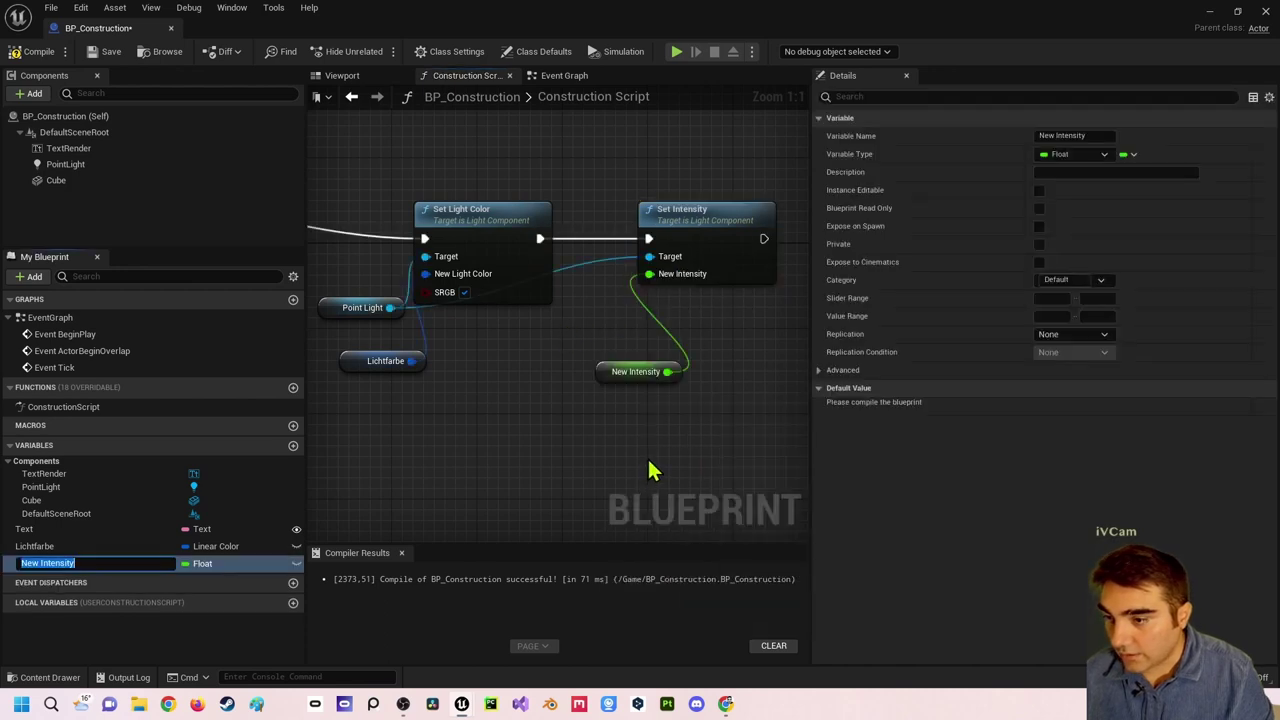
{"action": "type", "text": "Lichtintensi"}
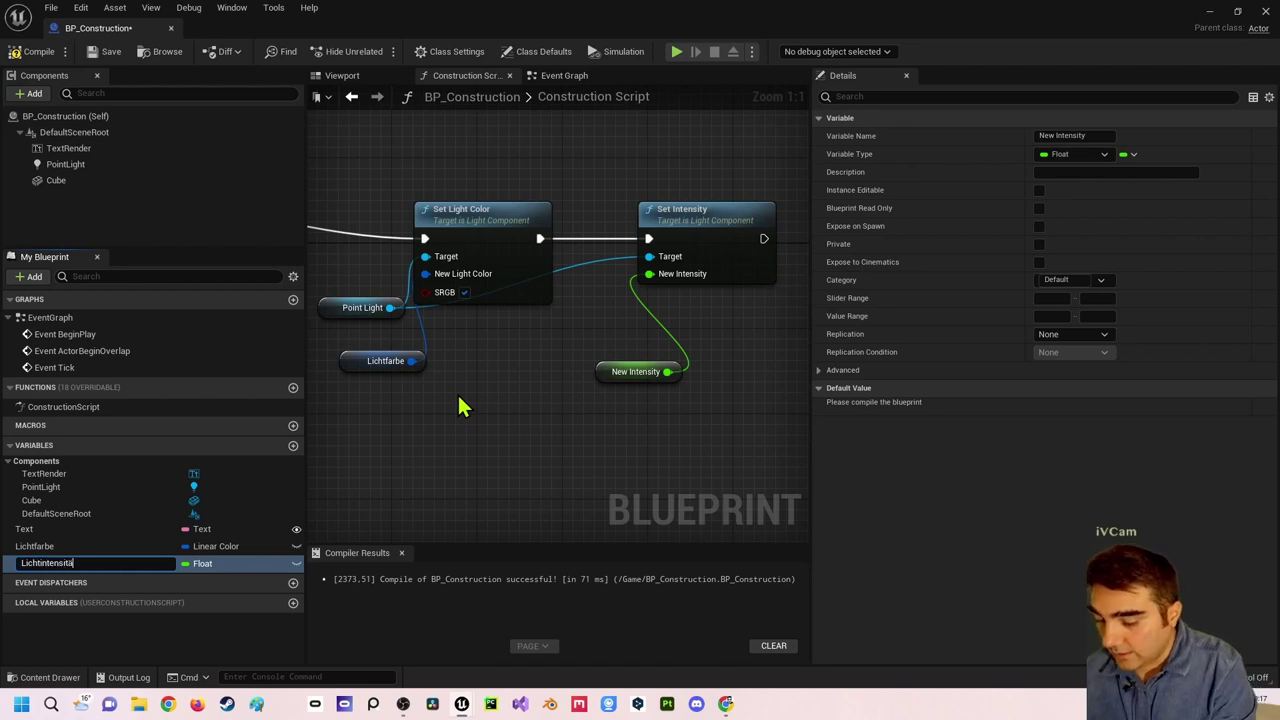
{"action": "type", "text": "t"}
{"action": "key", "text": "Return"}
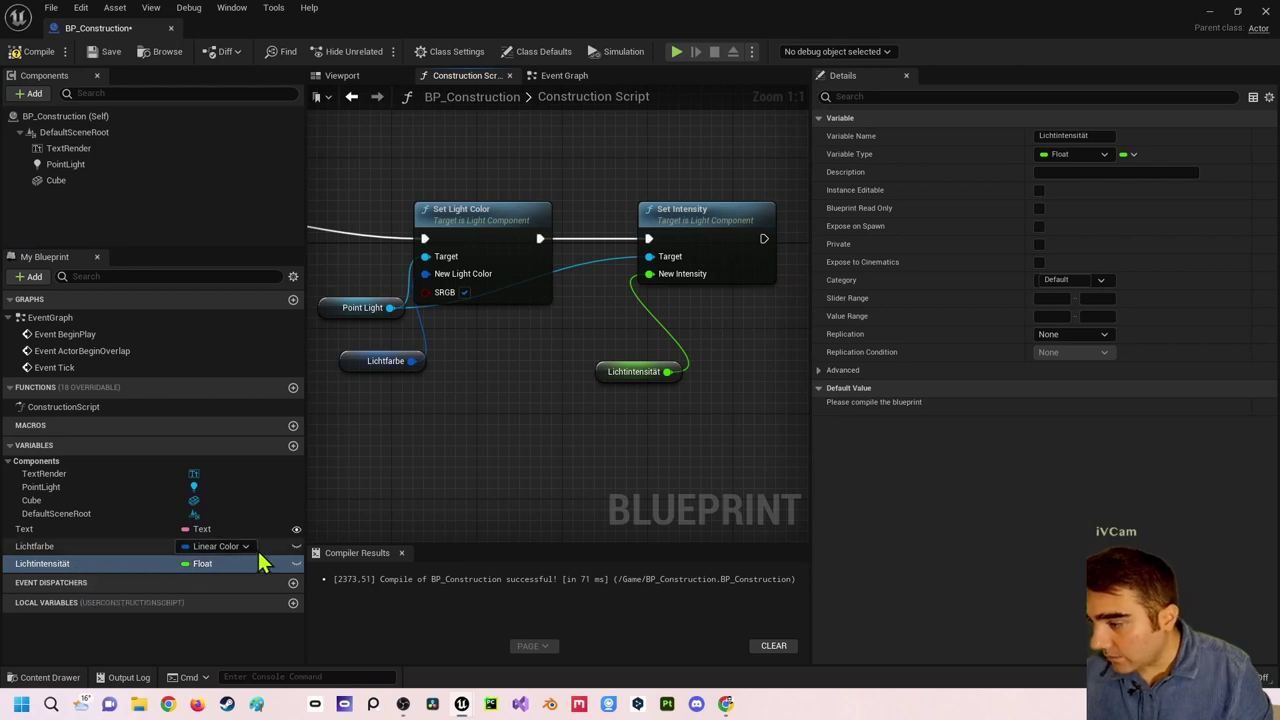
{"action": "left_click", "coordinate": [296, 564]}
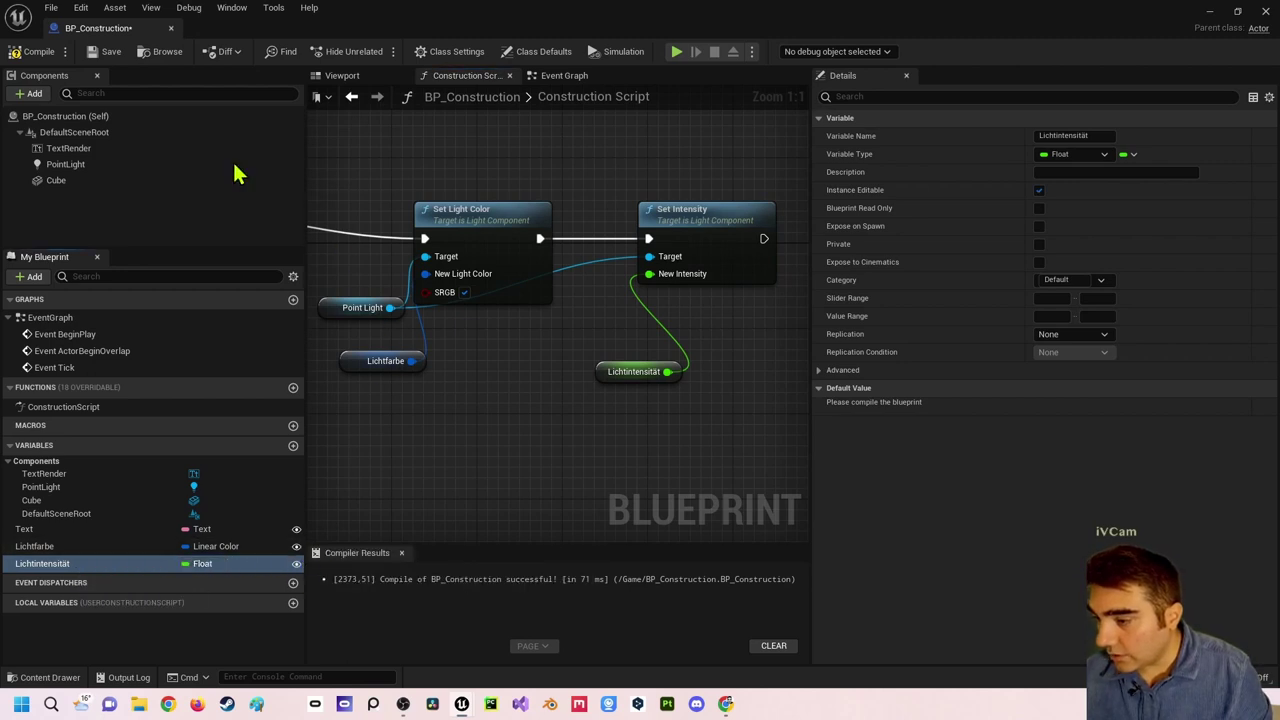
{"action": "left_click", "coordinate": [38, 51]}
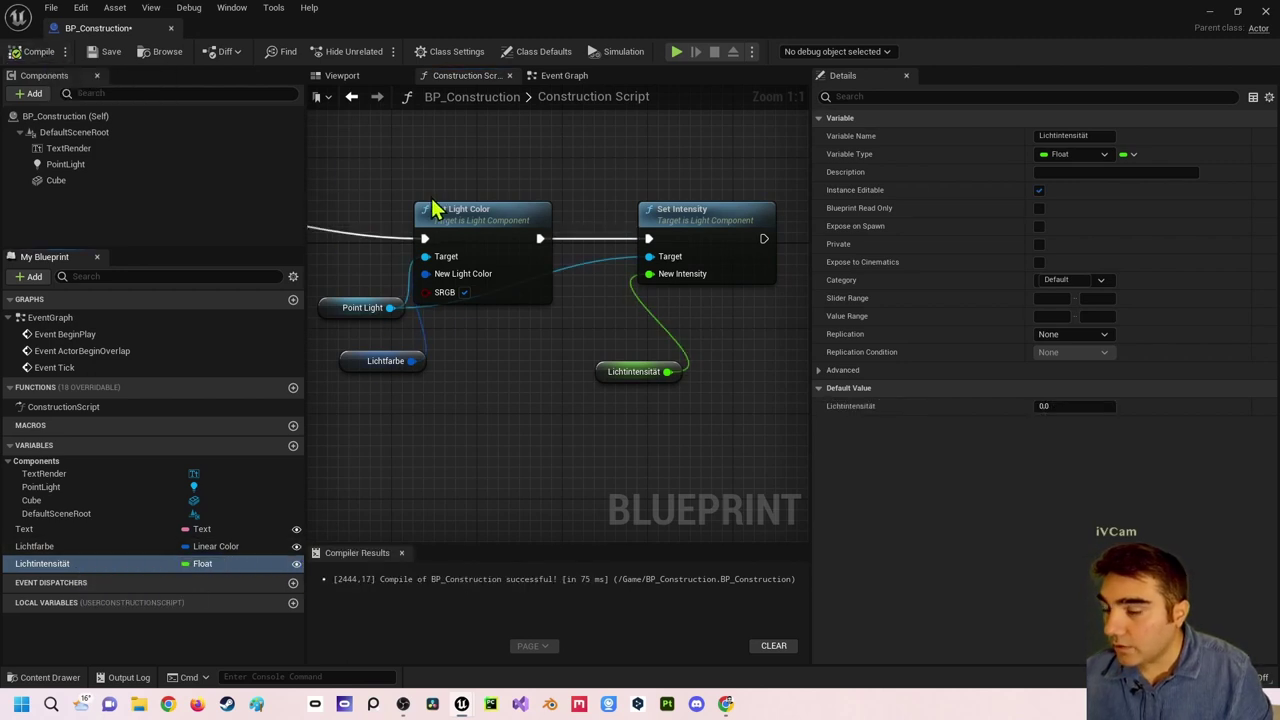
Select the Set Text, Set Light Color and Set Intensity nodes in the Construction Script.
{"action": "right_click_drag", "start_coordinate": [440, 167], "coordinate": [590, 180]}
{"action": "scroll", "coordinate": [590, 180], "scroll_direction": "down", "scroll_amount": 3}
{"action": "right_click", "coordinate": [648, 170]}
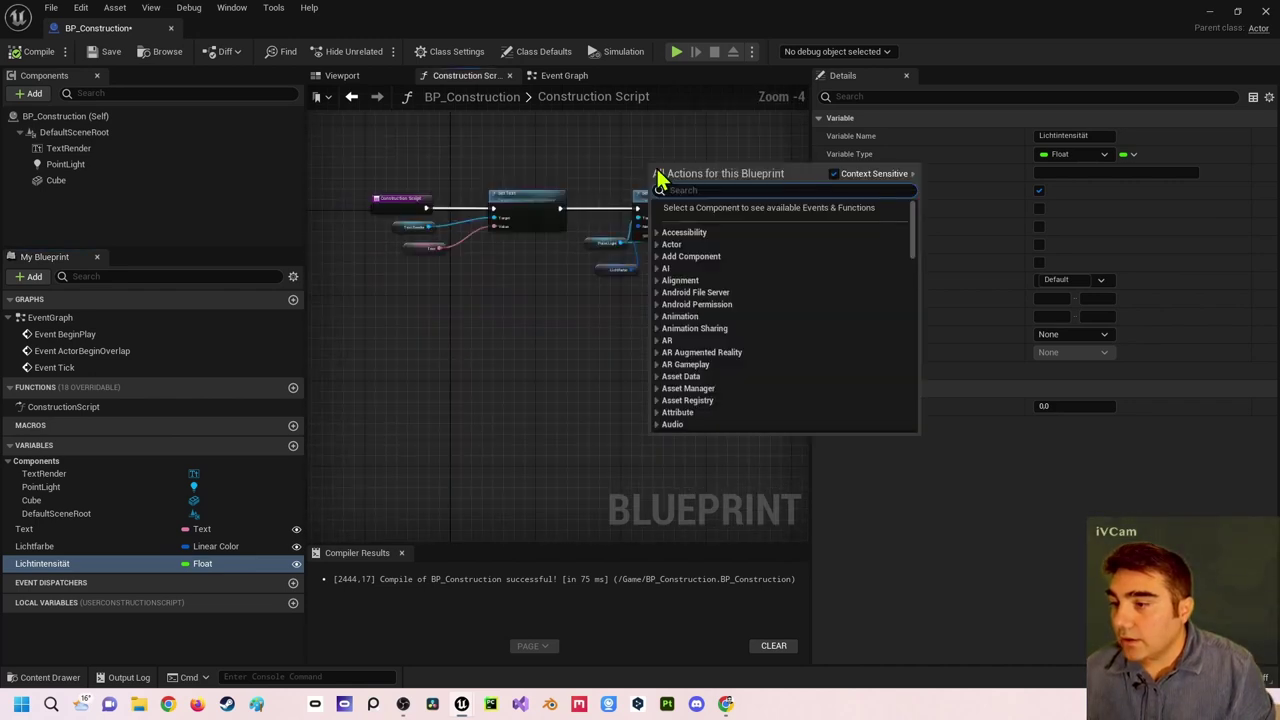
{"action": "key", "text": "Escape"}
{"action": "scroll", "coordinate": [486, 194], "scroll_direction": "down", "scroll_amount": 1}
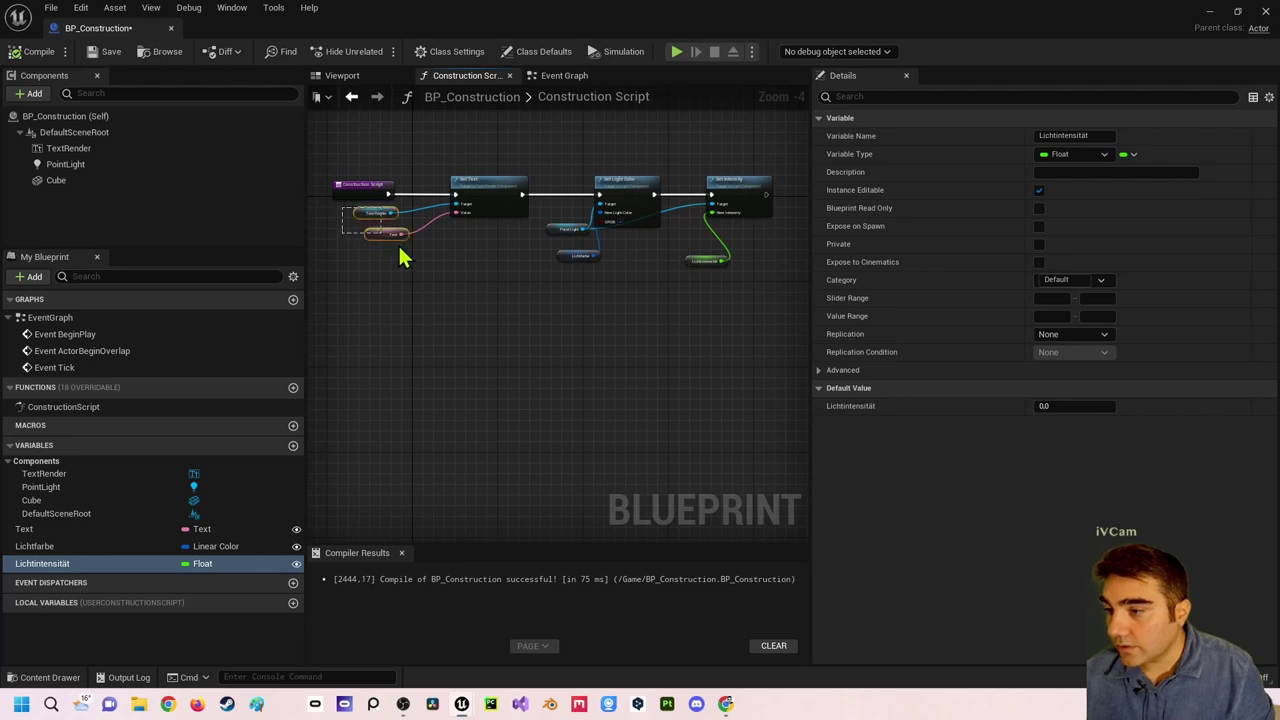
{"action": "left_click", "coordinate": [516, 199]}
{"action": "left_click_drag", "start_coordinate": [597, 204], "coordinate": [760, 290]}
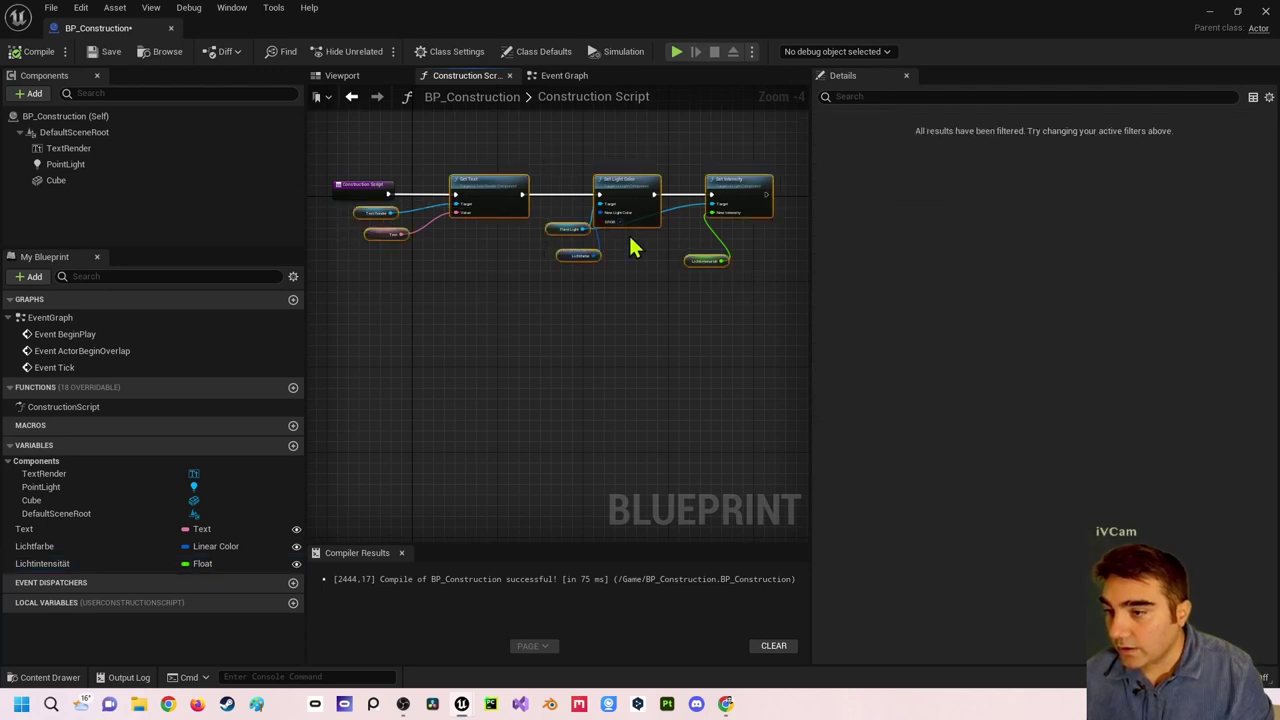
Paste the nodes into the Event Graph, drive Set Text from Event BeginPlay, and recompile.
{"action": "left_click", "coordinate": [564, 76]}
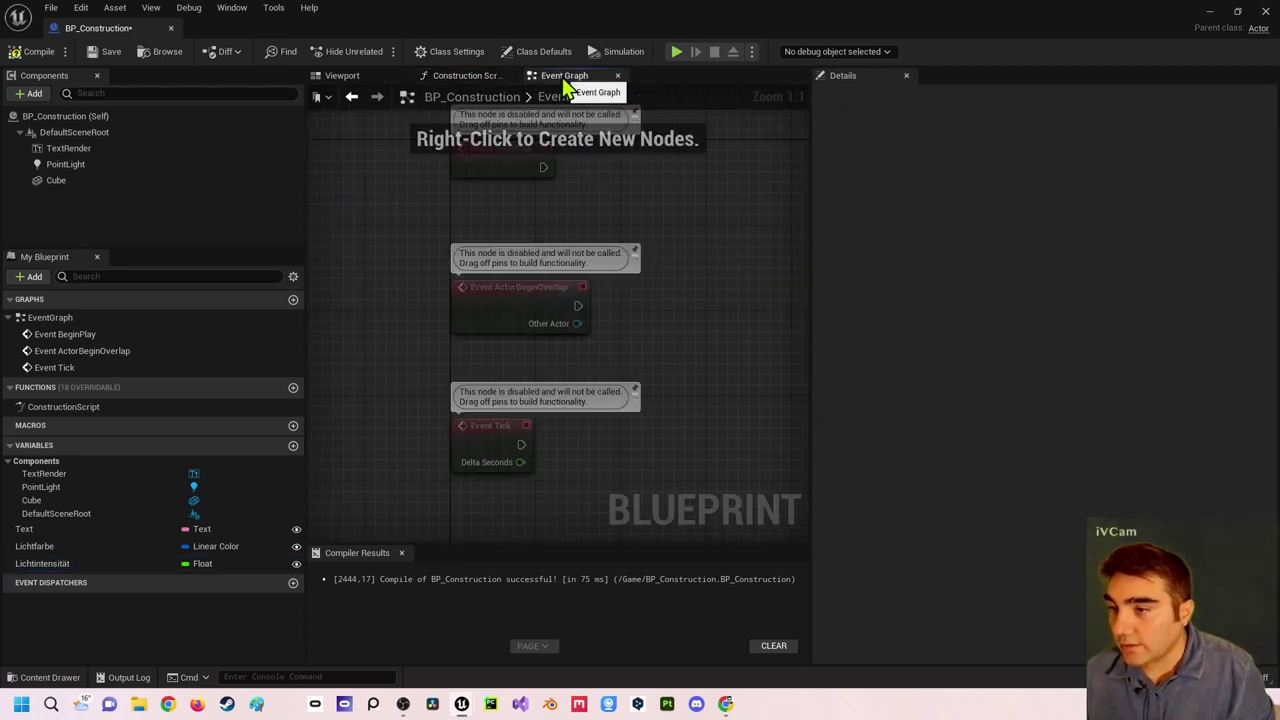
{"action": "key", "text": "ctrl+v"}
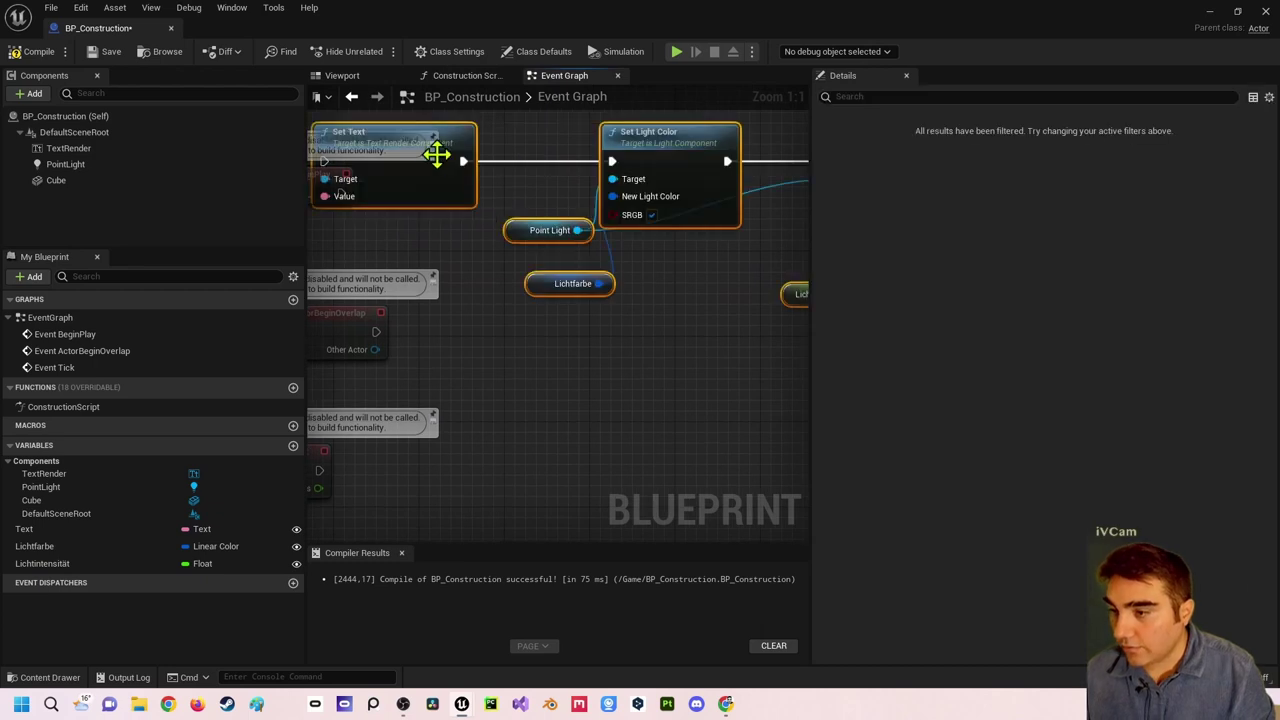
{"action": "left_click_drag", "start_coordinate": [449, 134], "coordinate": [625, 190]}
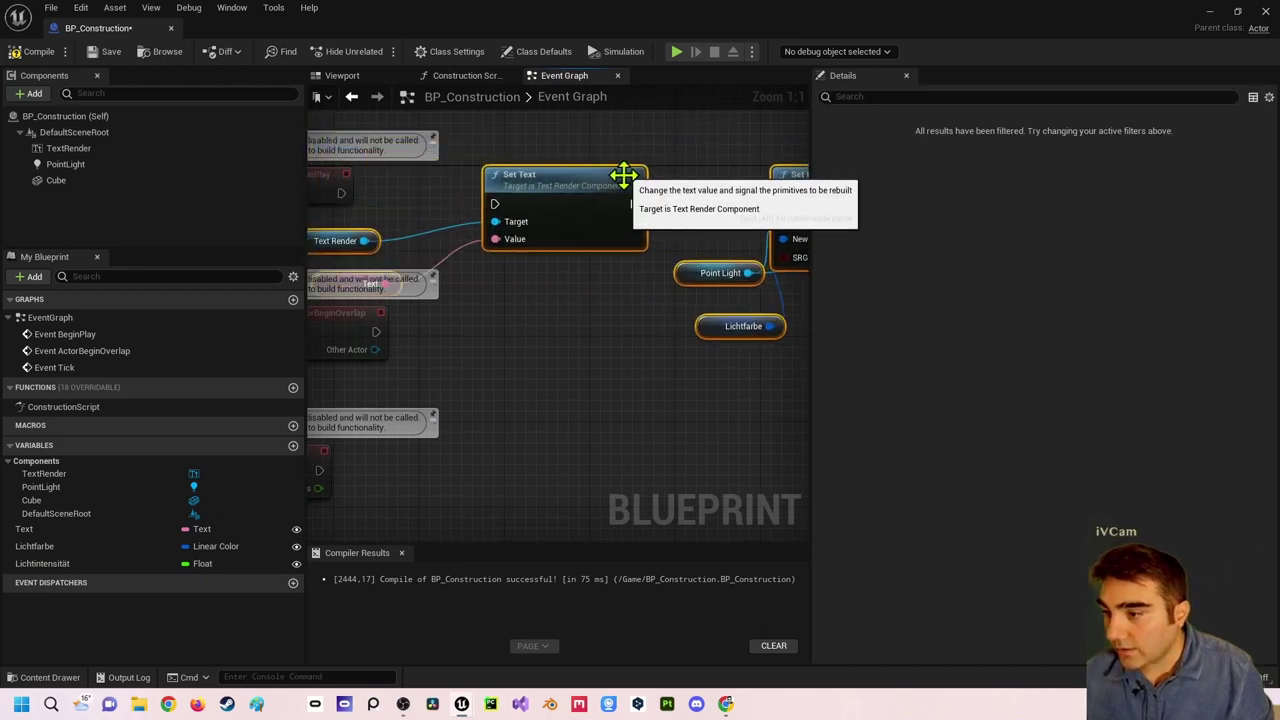
{"action": "left_click", "coordinate": [491, 309]}
{"action": "right_click_drag", "start_coordinate": [346, 217], "coordinate": [516, 217]}
{"action": "left_click_drag", "start_coordinate": [498, 180], "coordinate": [652, 190]}
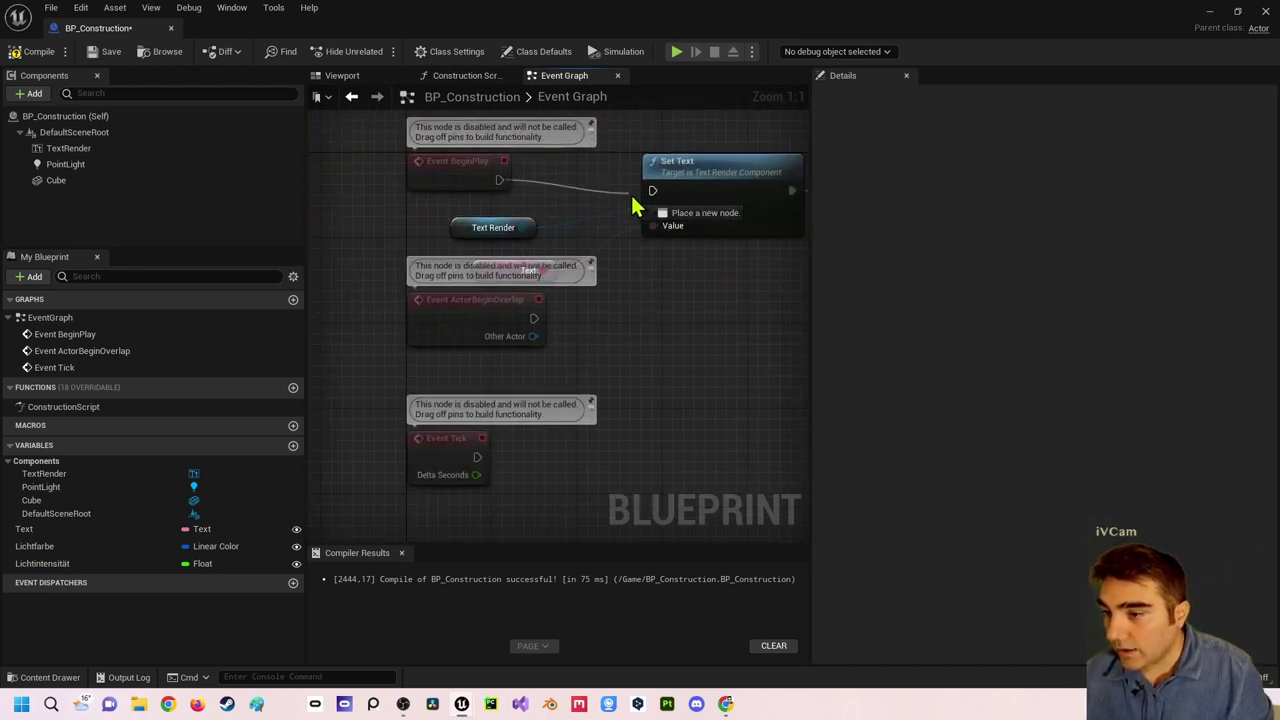
{"action": "left_click", "coordinate": [34, 51]}
Place four BP_Construction actors in the ThirdPersonMap level from the Content Browser.
{"action": "left_click", "coordinate": [143, 57]}
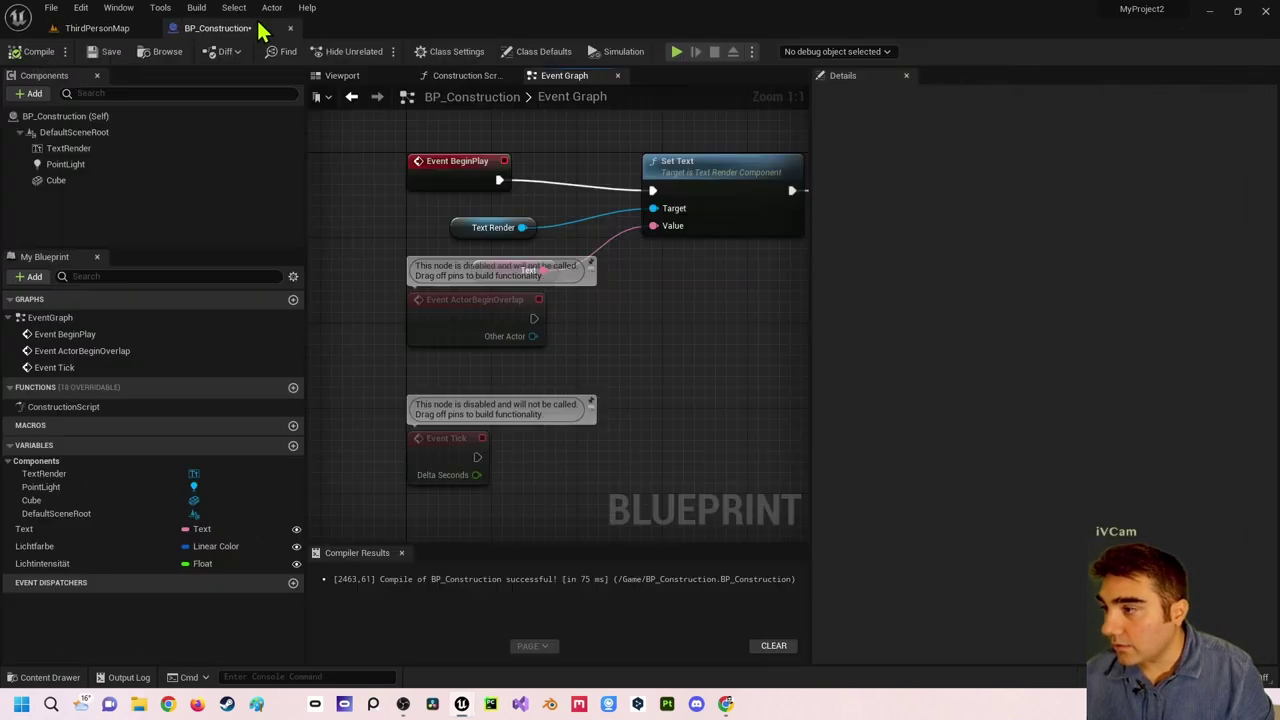
{"action": "left_click", "coordinate": [84, 31]}
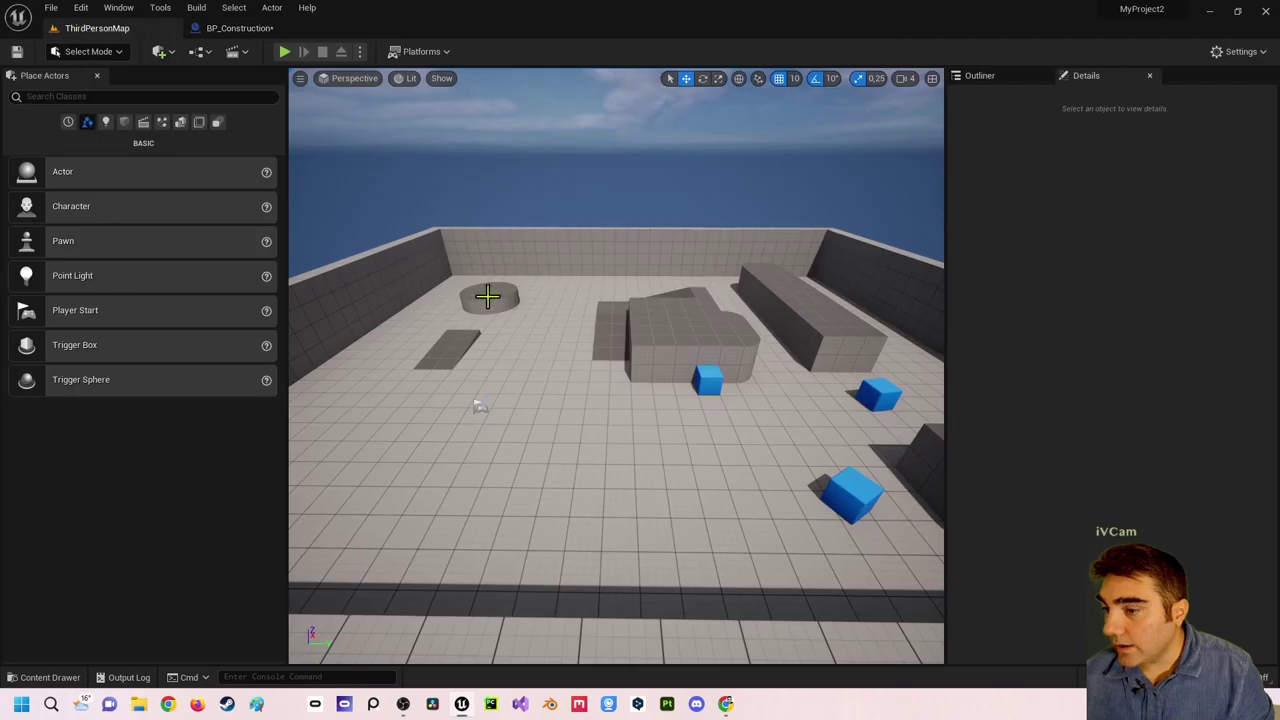
{"action": "left_click", "coordinate": [44, 677]}
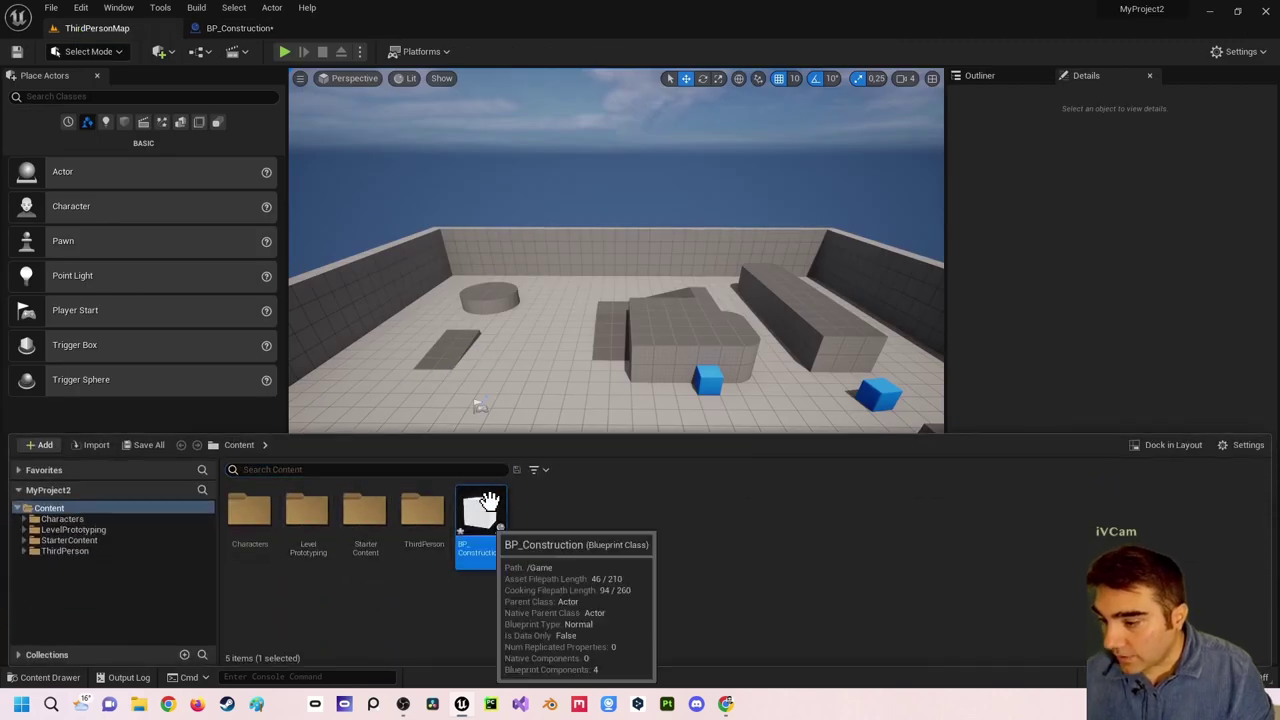
{"action": "left_click_drag", "start_coordinate": [480, 512], "coordinate": [553, 390]}
{"action": "key", "text": "ctrl+space"}
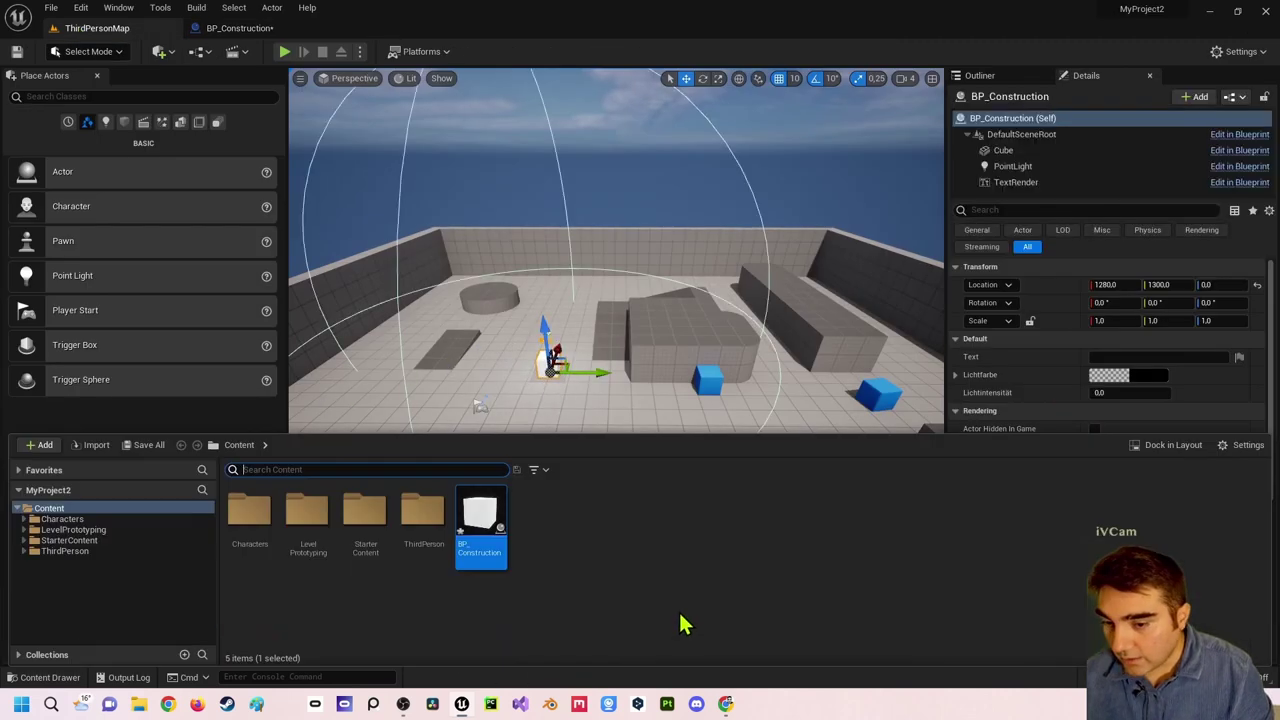
{"action": "left_click", "coordinate": [1172, 447]}
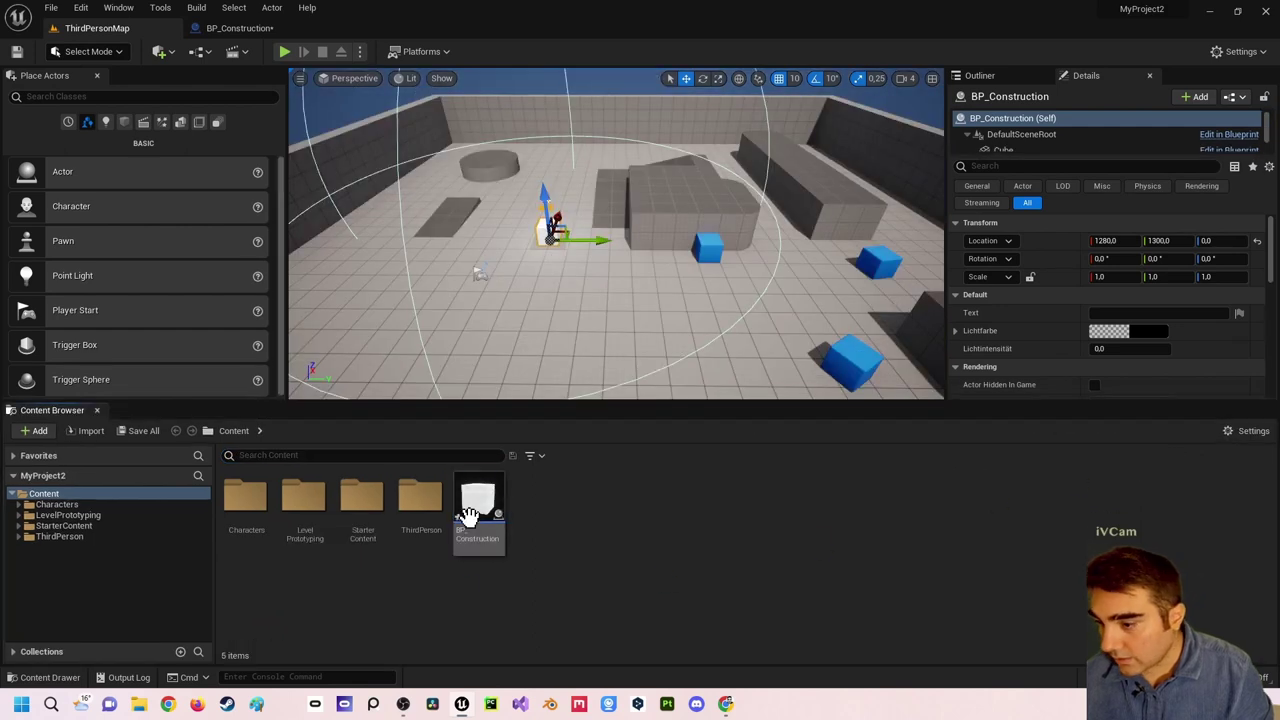
{"action": "left_click_drag", "start_coordinate": [478, 502], "coordinate": [639, 356]}
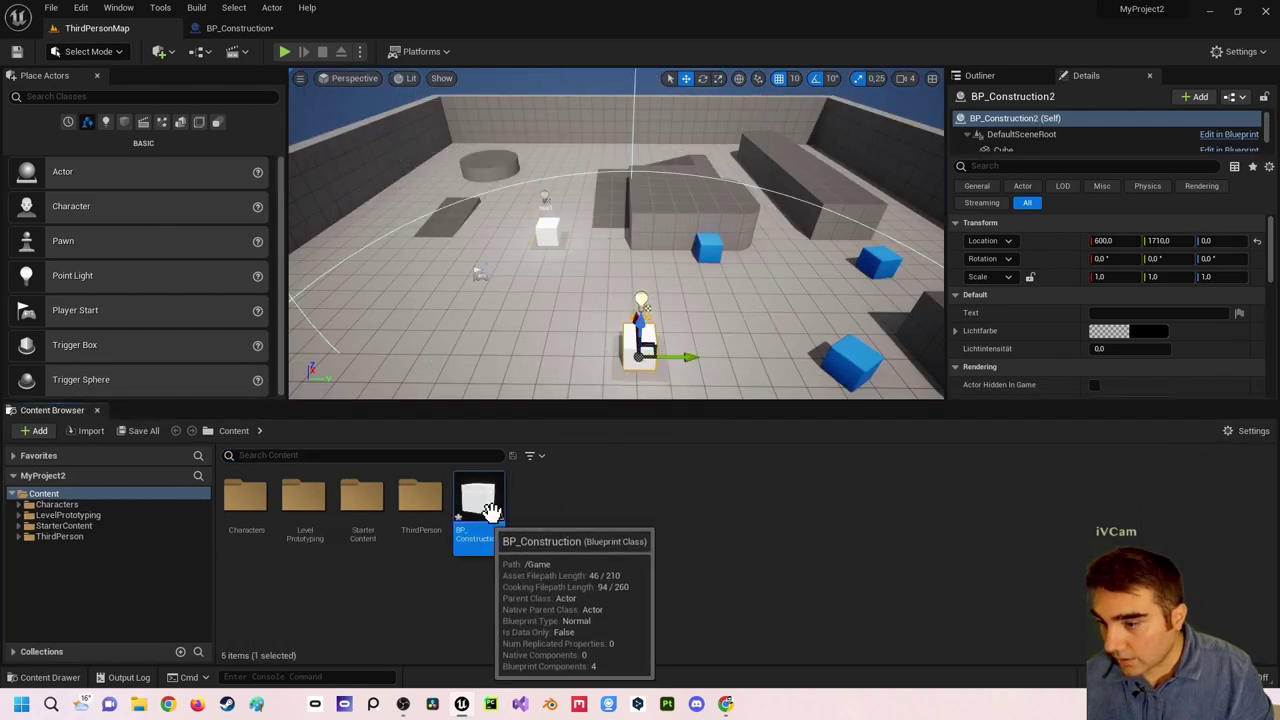
{"action": "left_click_drag", "start_coordinate": [478, 502], "coordinate": [845, 258]}
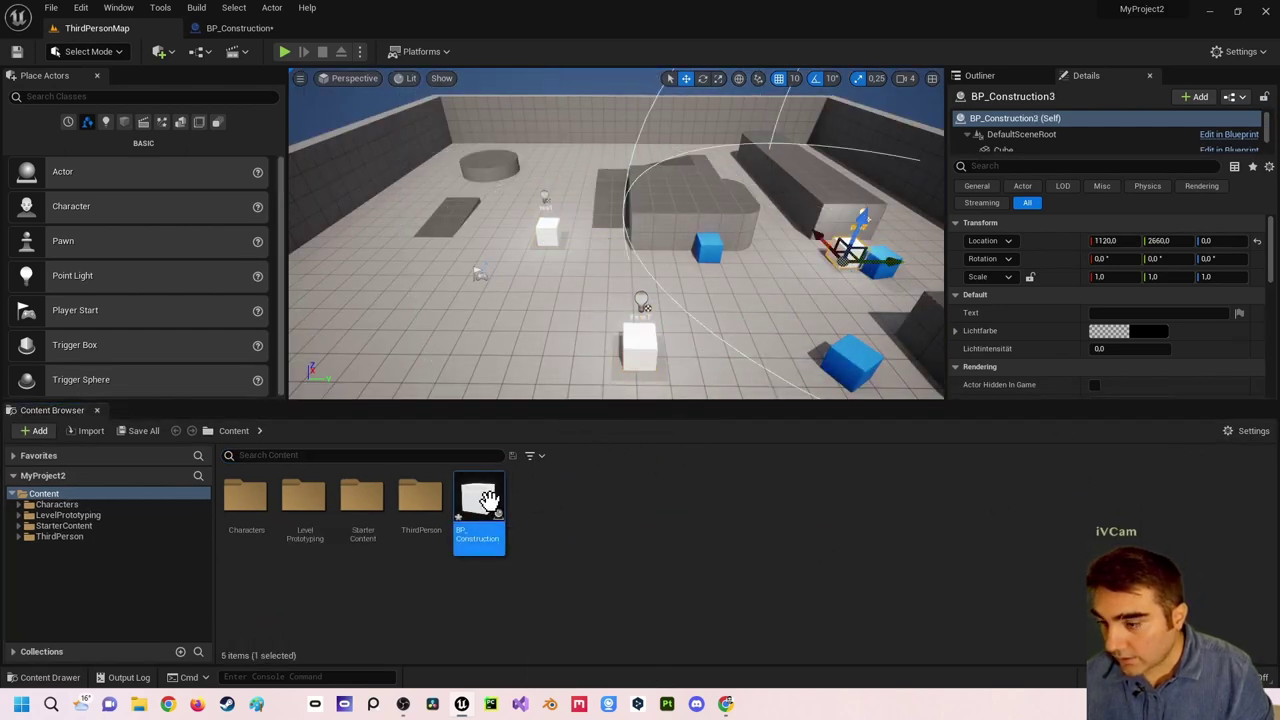
{"action": "left_click_drag", "start_coordinate": [478, 502], "coordinate": [380, 302]}
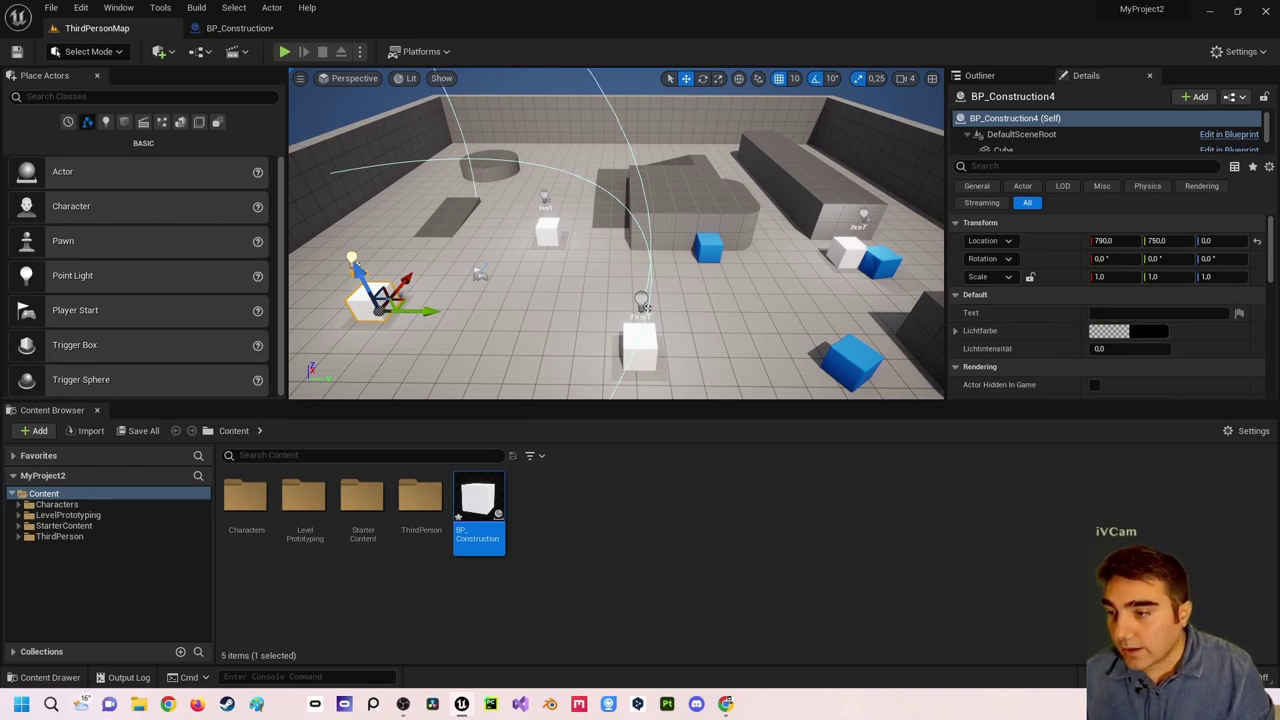
Frame the newest instance, set its Text to 'Hallo', and return to the blueprint.
{"action": "key", "text": "f"}
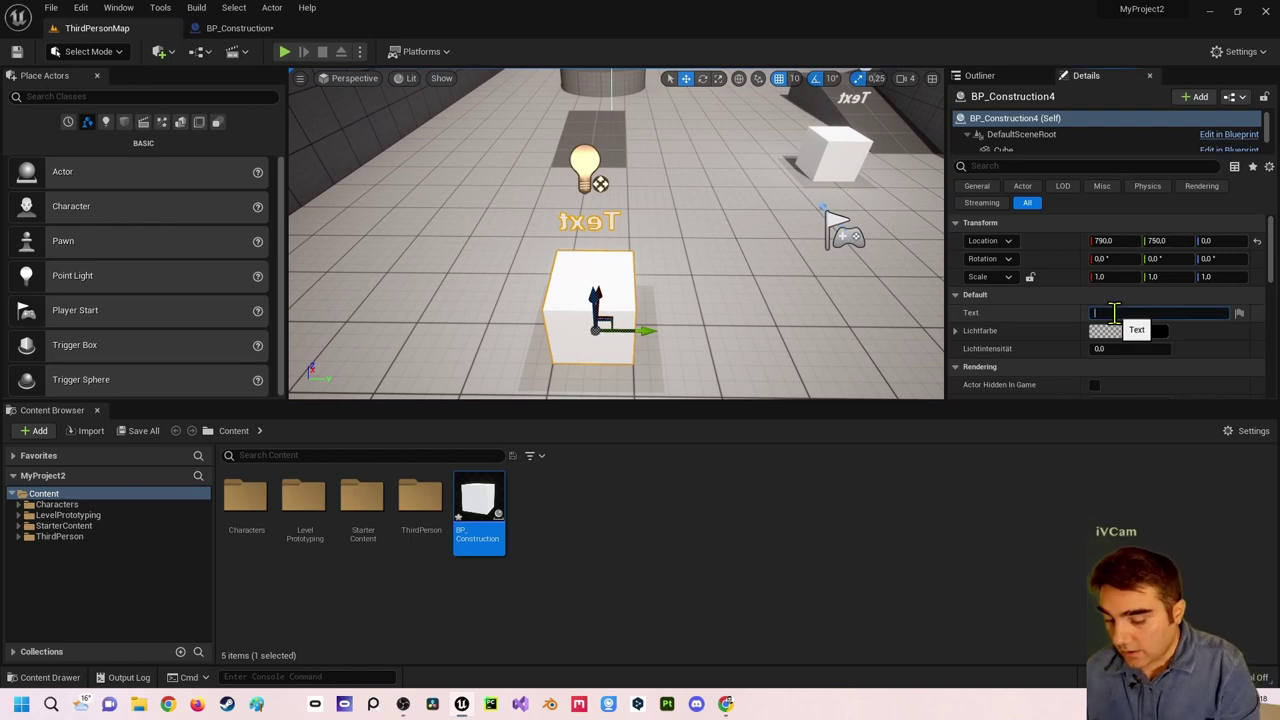
{"action": "type", "text": "Hallo"}
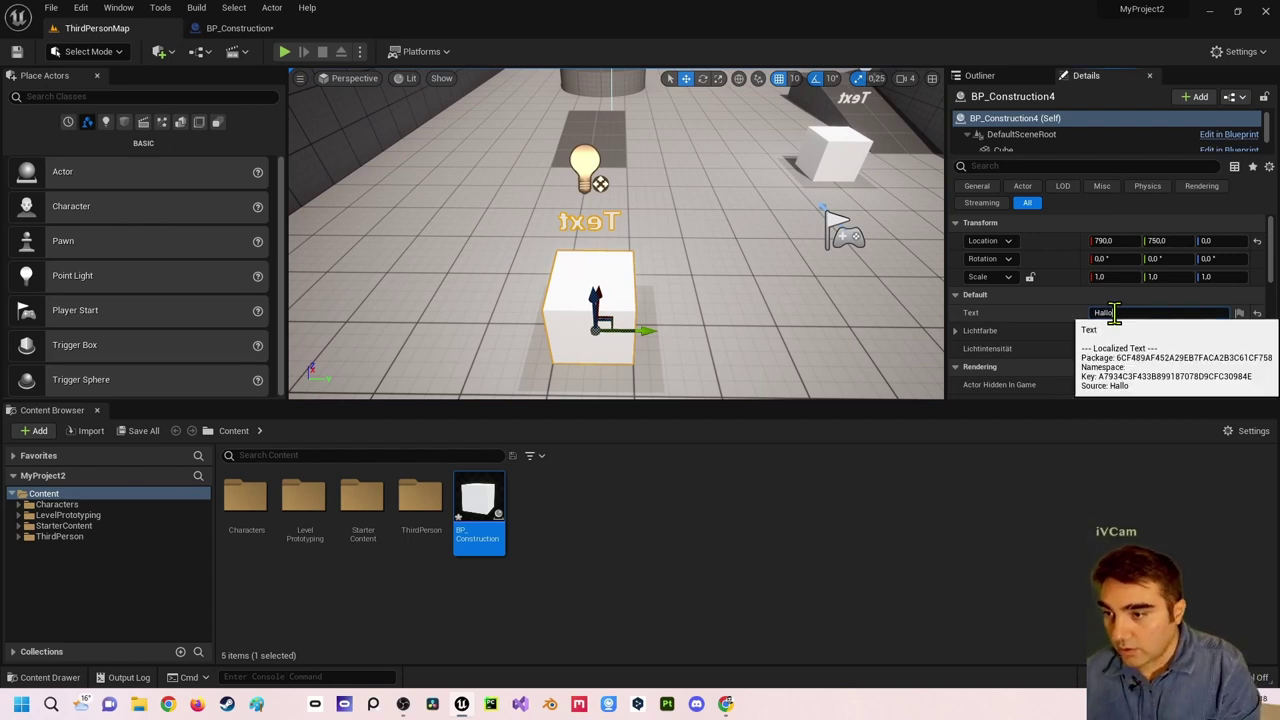
{"action": "right_click_drag", "start_coordinate": [800, 251], "coordinate": [860, 220]}
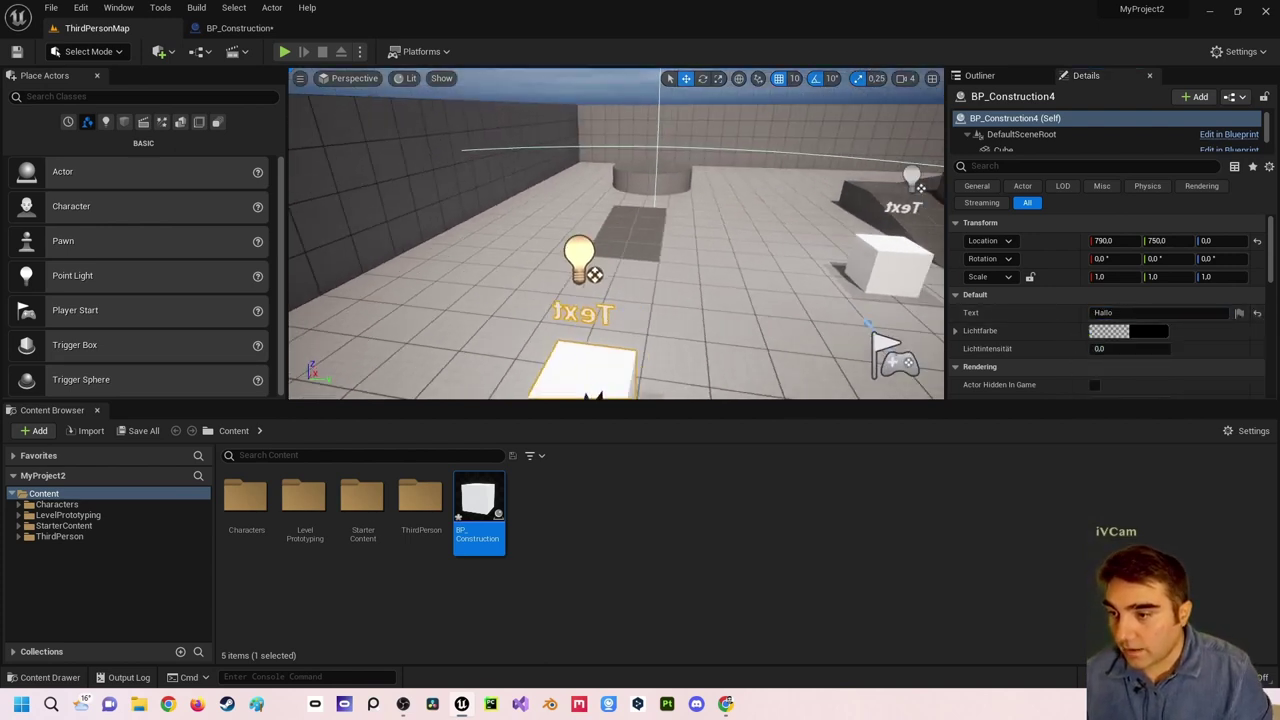
{"action": "left_click", "coordinate": [243, 29]}
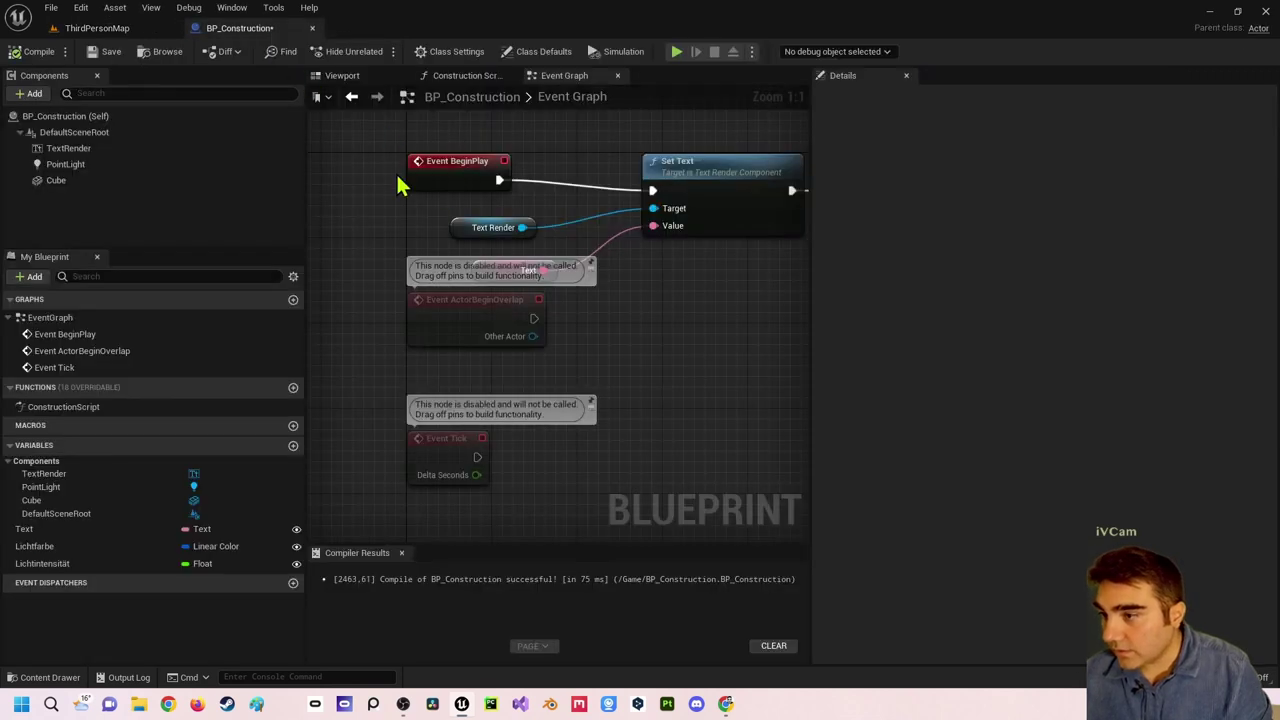
Rotate the TextRender component to yaw -180° in the blueprint Viewport and recompile.
{"action": "left_click", "coordinate": [96, 148]}
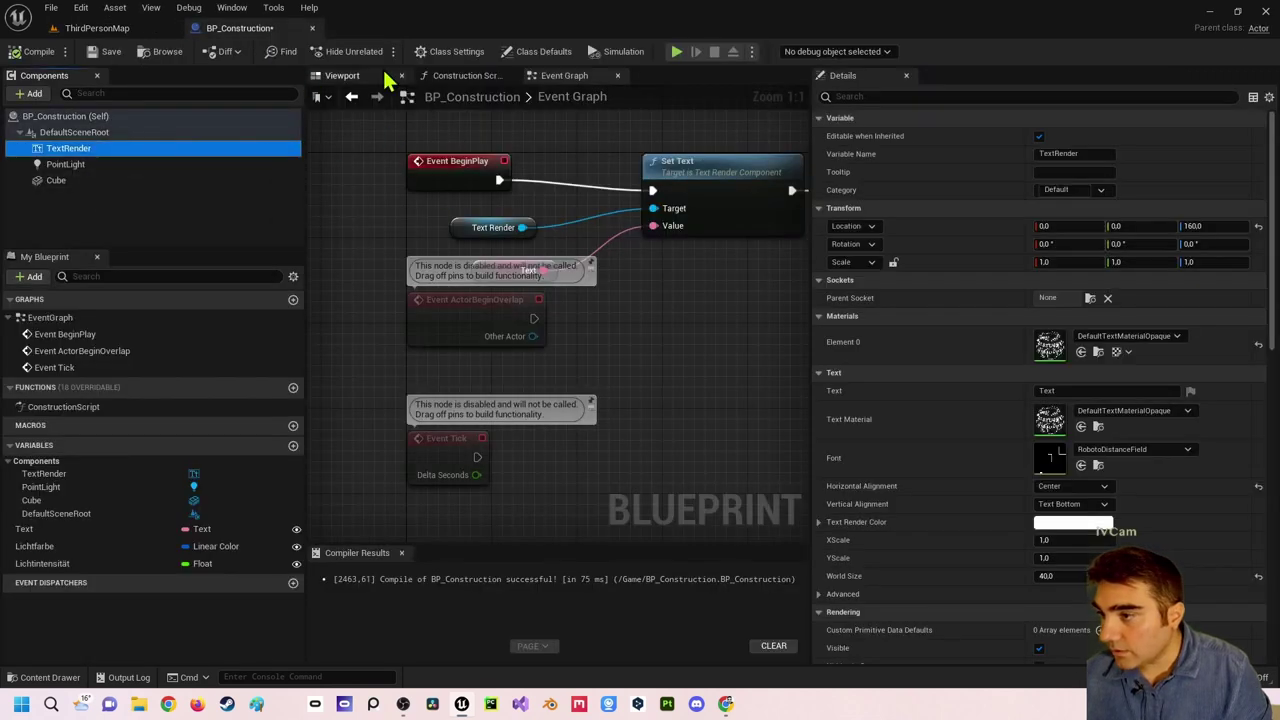
{"action": "left_click", "coordinate": [355, 77]}
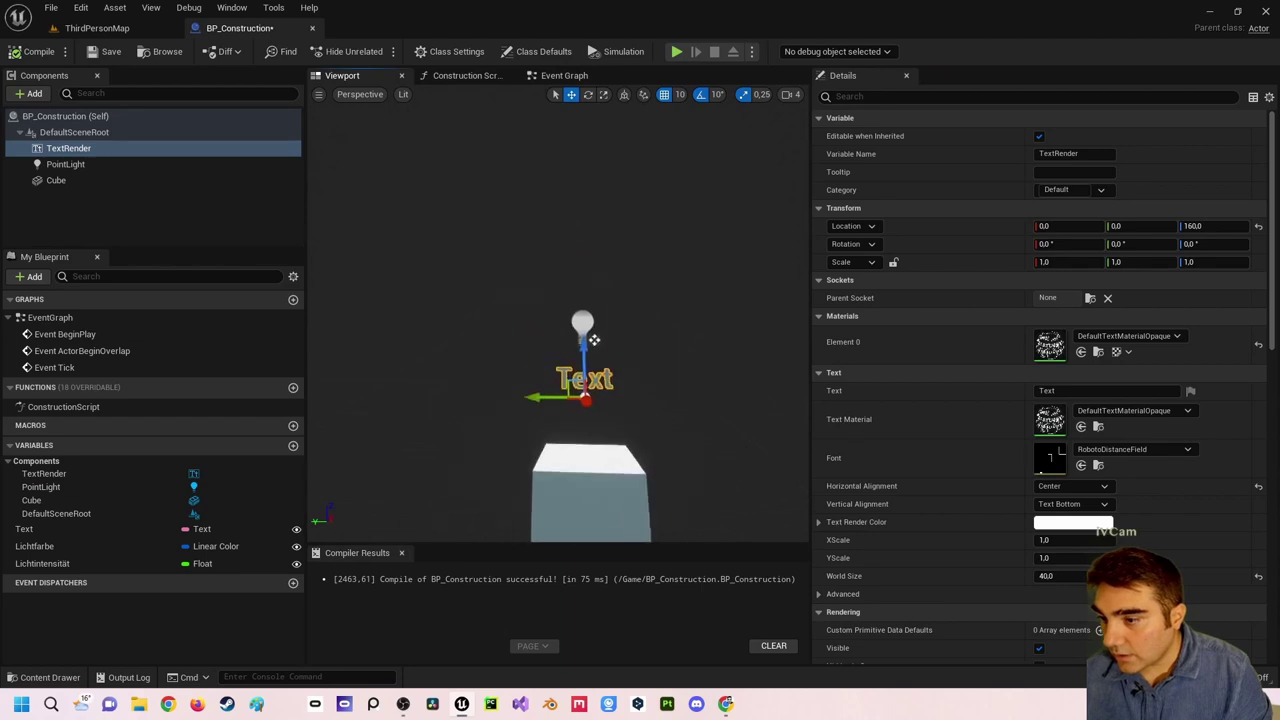
{"action": "right_click_drag", "start_coordinate": [540, 290], "coordinate": [497, 307]}
{"action": "key", "text": "e"}
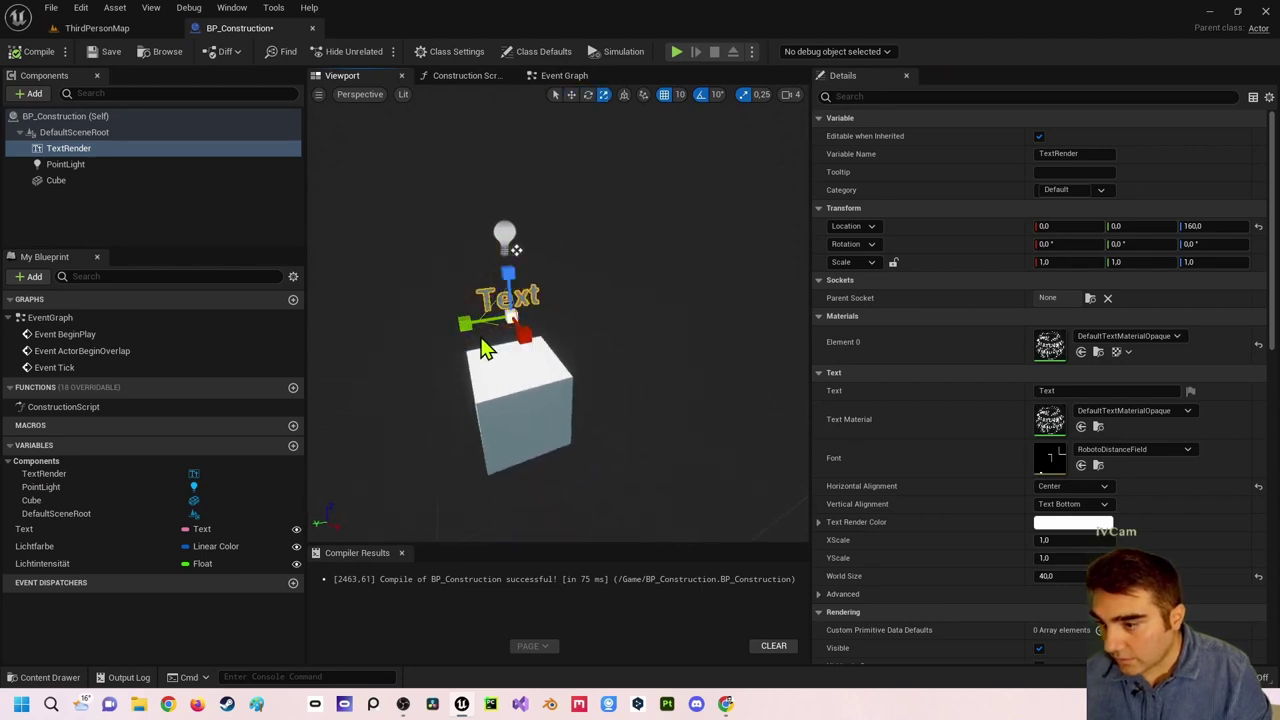
{"action": "mouse_move", "coordinate": [470, 345]}
{"action": "left_mouse_down"}
{"action": "mouse_move", "coordinate": [540, 320]}
{"action": "mouse_move", "coordinate": [517, 351]}
{"action": "left_mouse_up"}
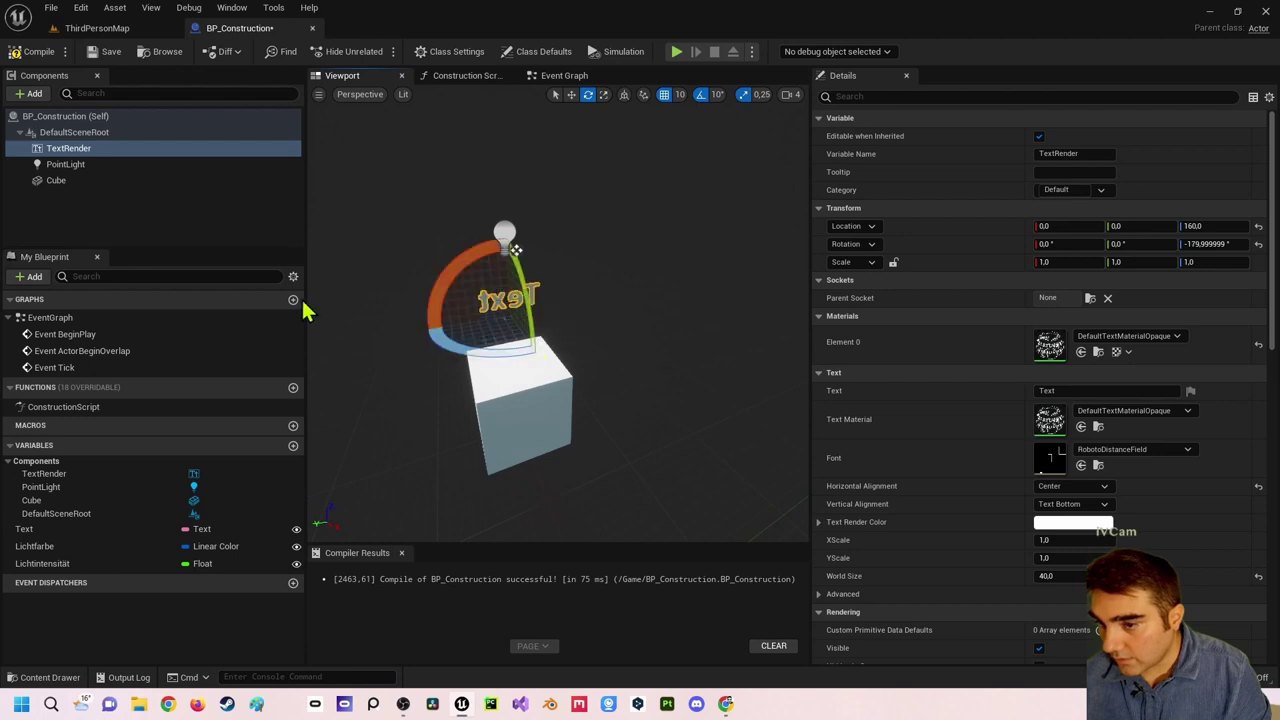
{"action": "left_click", "coordinate": [40, 52]}
Give BP_Construction4 a red light, the text 'Roter Phoenix', and light intensity 1000.
{"action": "left_click", "coordinate": [97, 28]}
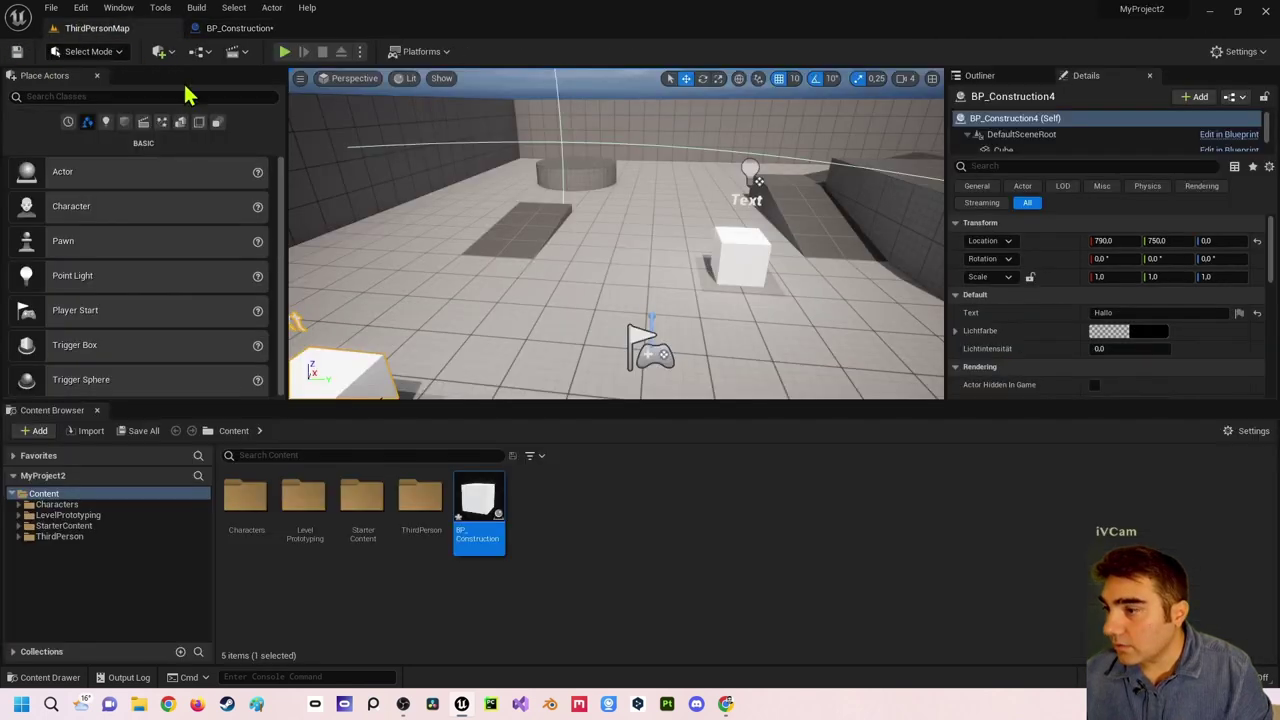
{"action": "key", "text": "f"}
{"action": "right_click_drag", "start_coordinate": [657, 257], "coordinate": [657, 257]}
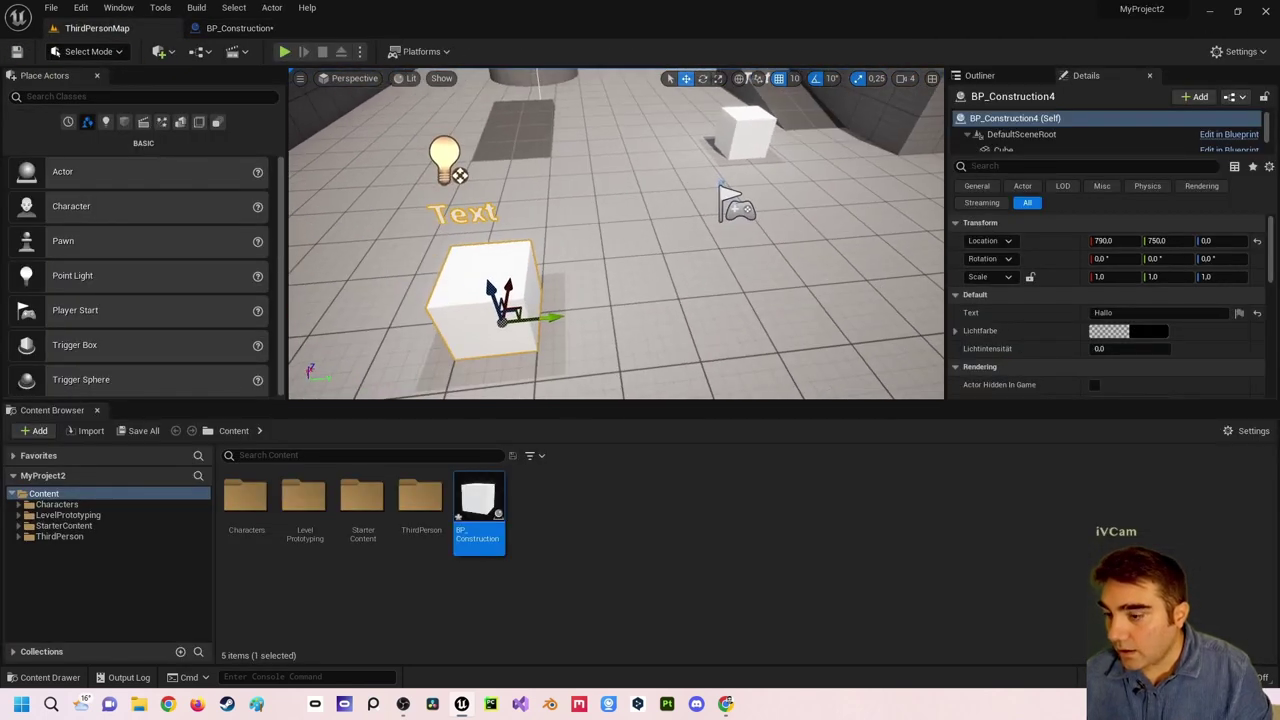
{"action": "left_click", "coordinate": [1160, 334]}
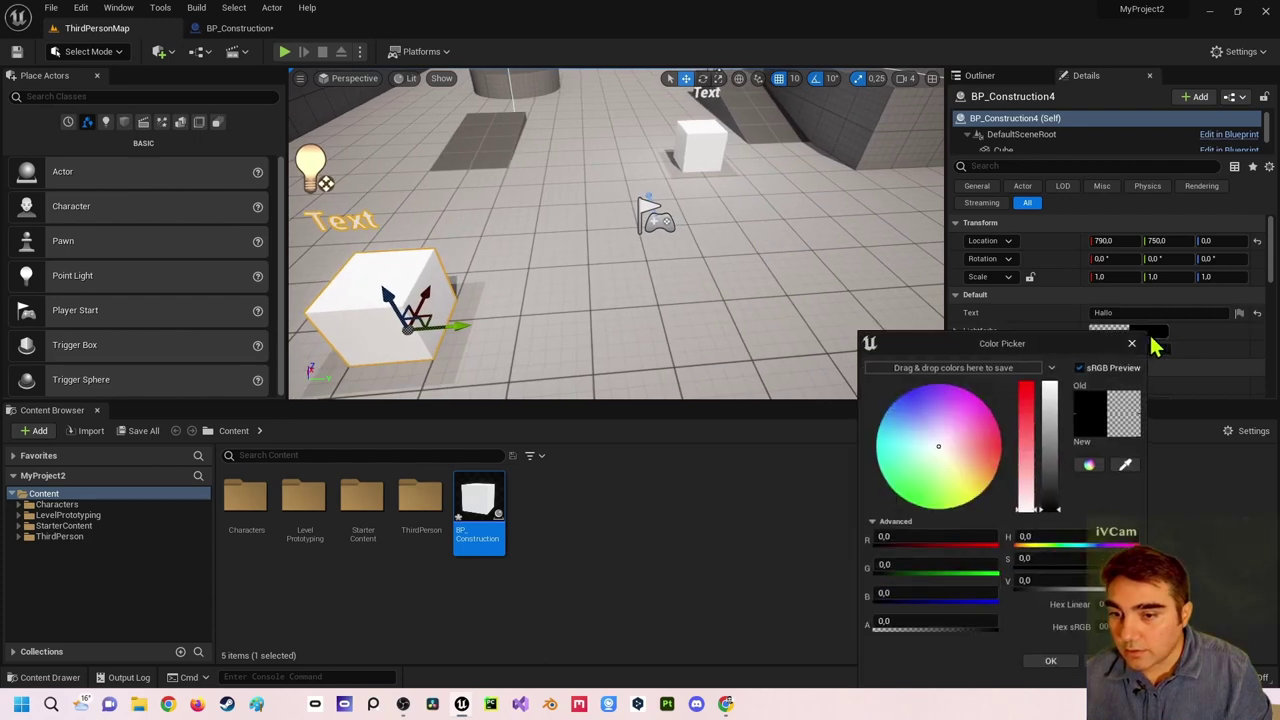
{"action": "left_click", "coordinate": [1001, 459]}
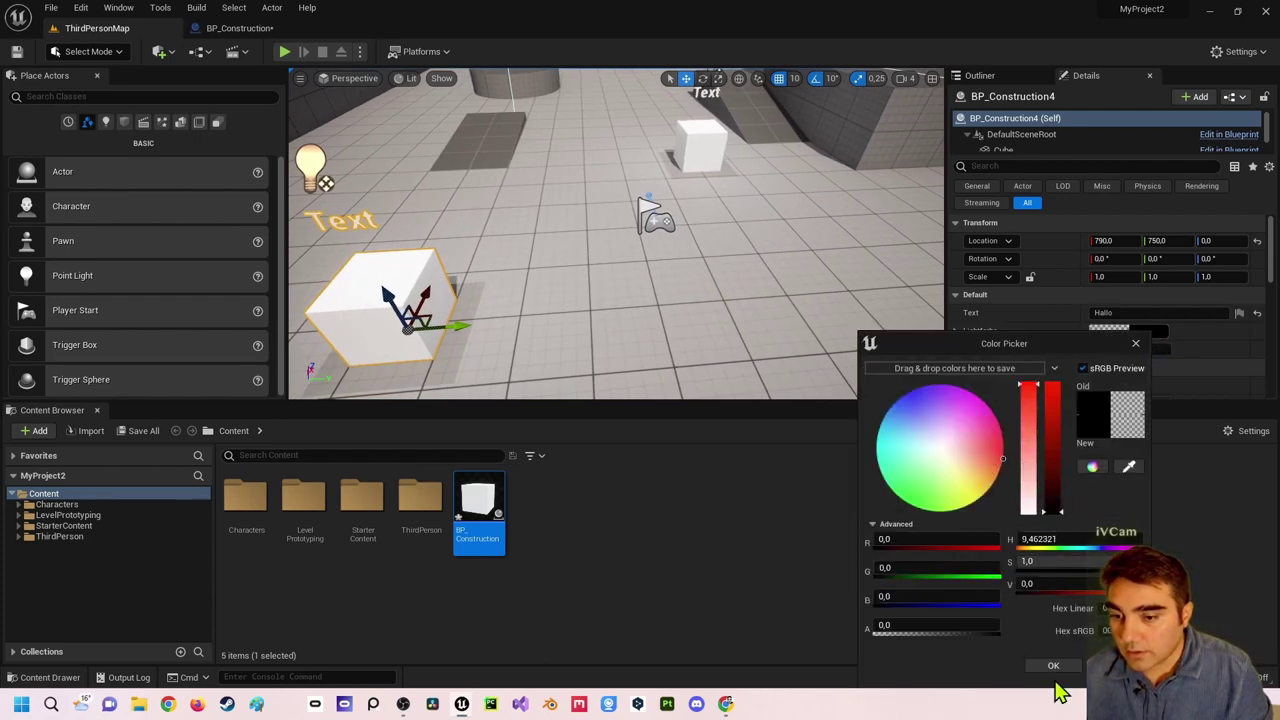
{"action": "left_click", "coordinate": [1054, 668]}
{"action": "left_click", "coordinate": [1149, 315]}
{"action": "type", "text": "Roter Phoenix"}
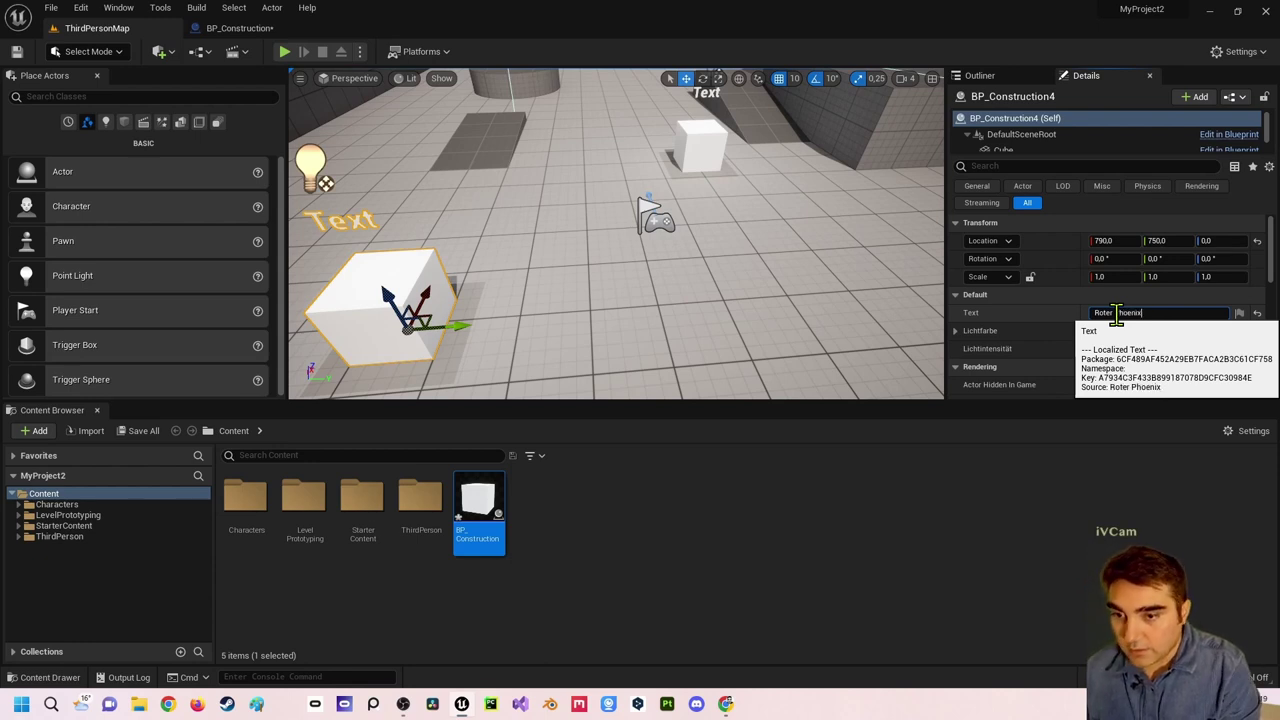
{"action": "left_click", "coordinate": [1110, 348]}
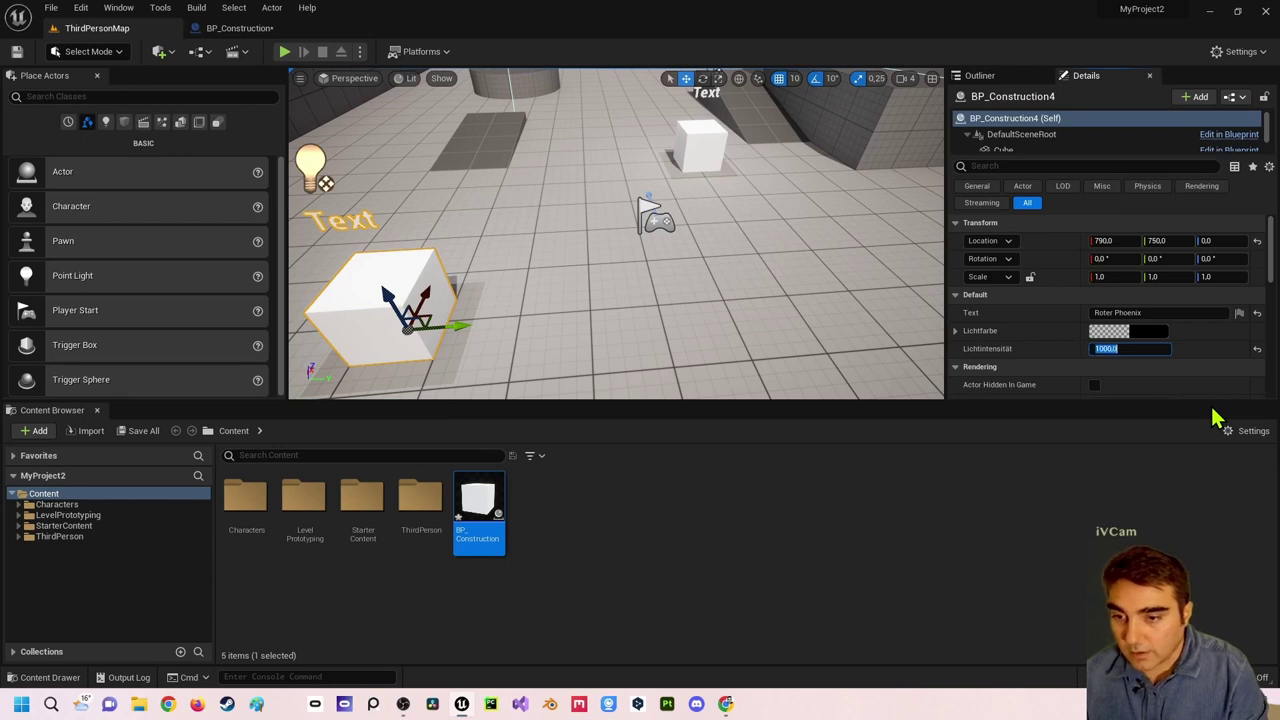
Label the BP_Construction instance 'Blauer Drache' with a full-blue light at intensity 5000.
{"action": "left_click", "coordinate": [700, 133]}
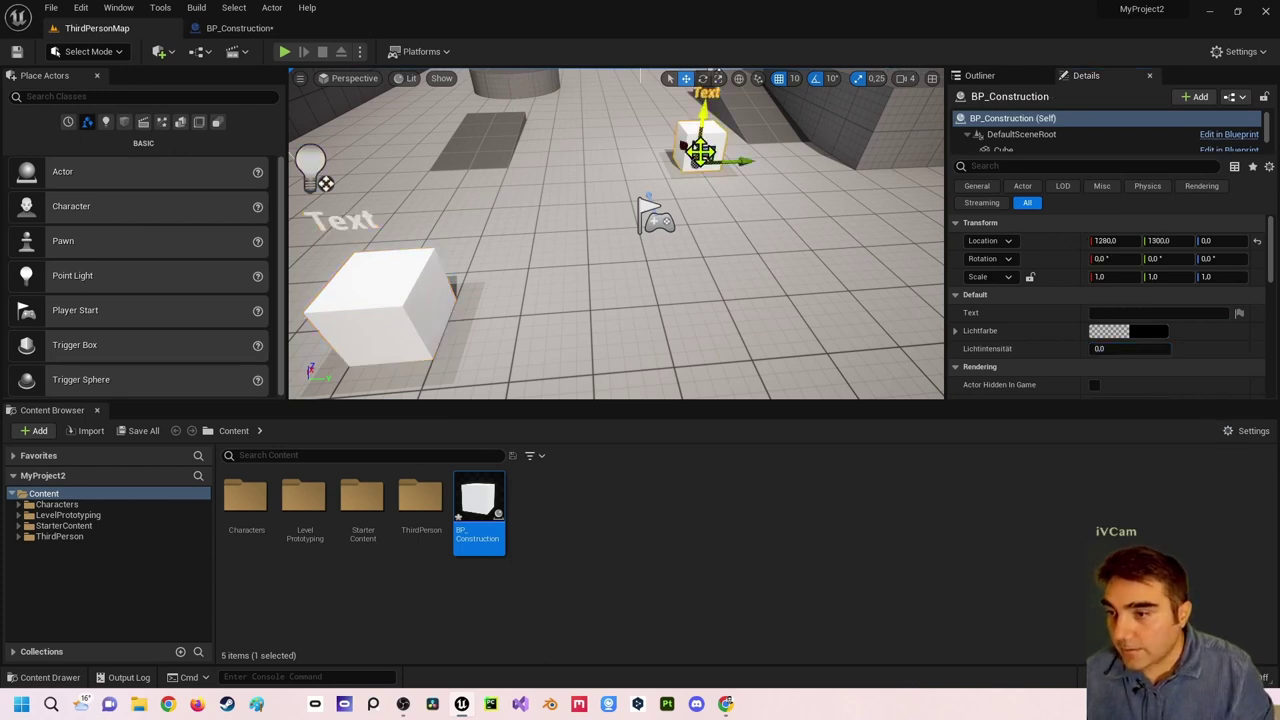
{"action": "right_click_drag", "start_coordinate": [700, 133], "coordinate": [903, 255]}
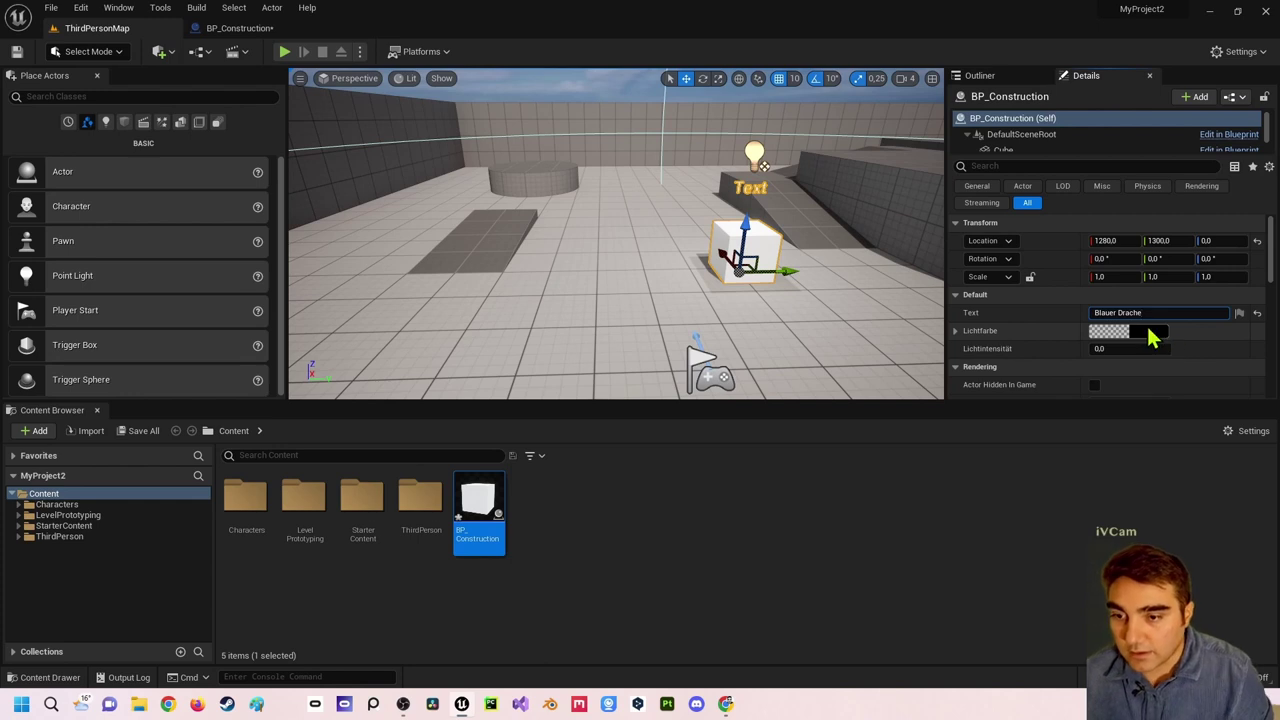
{"action": "left_click", "coordinate": [1150, 336]}
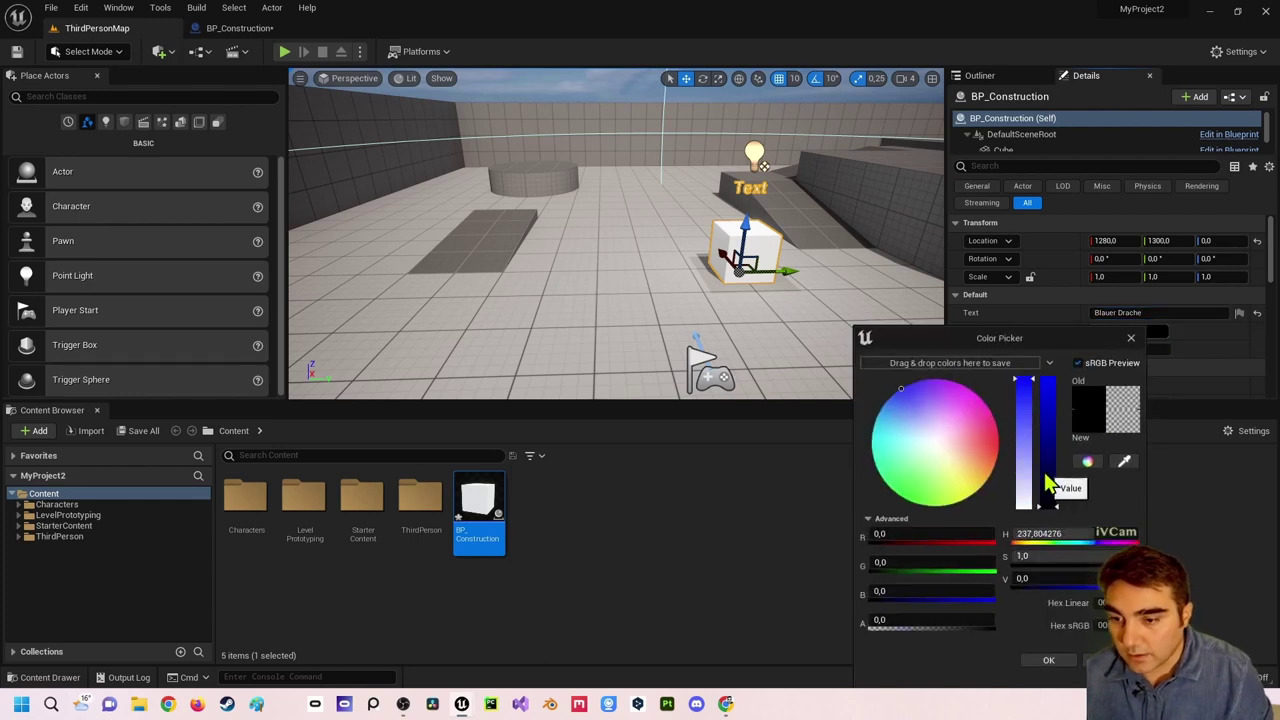
{"action": "left_click_drag", "start_coordinate": [1048, 483], "coordinate": [1048, 380]}
{"action": "left_click", "coordinate": [1048, 660]}
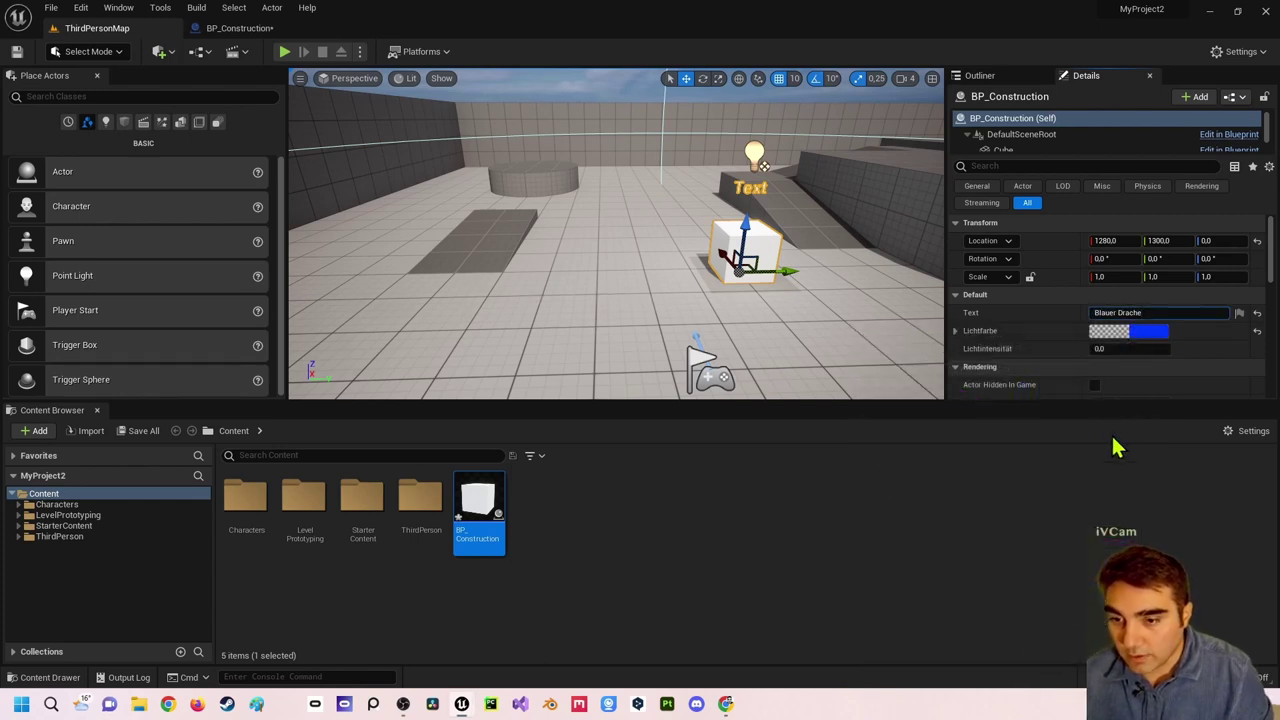
{"action": "left_click", "coordinate": [1100, 349]}
{"action": "type", "text": "5000"}
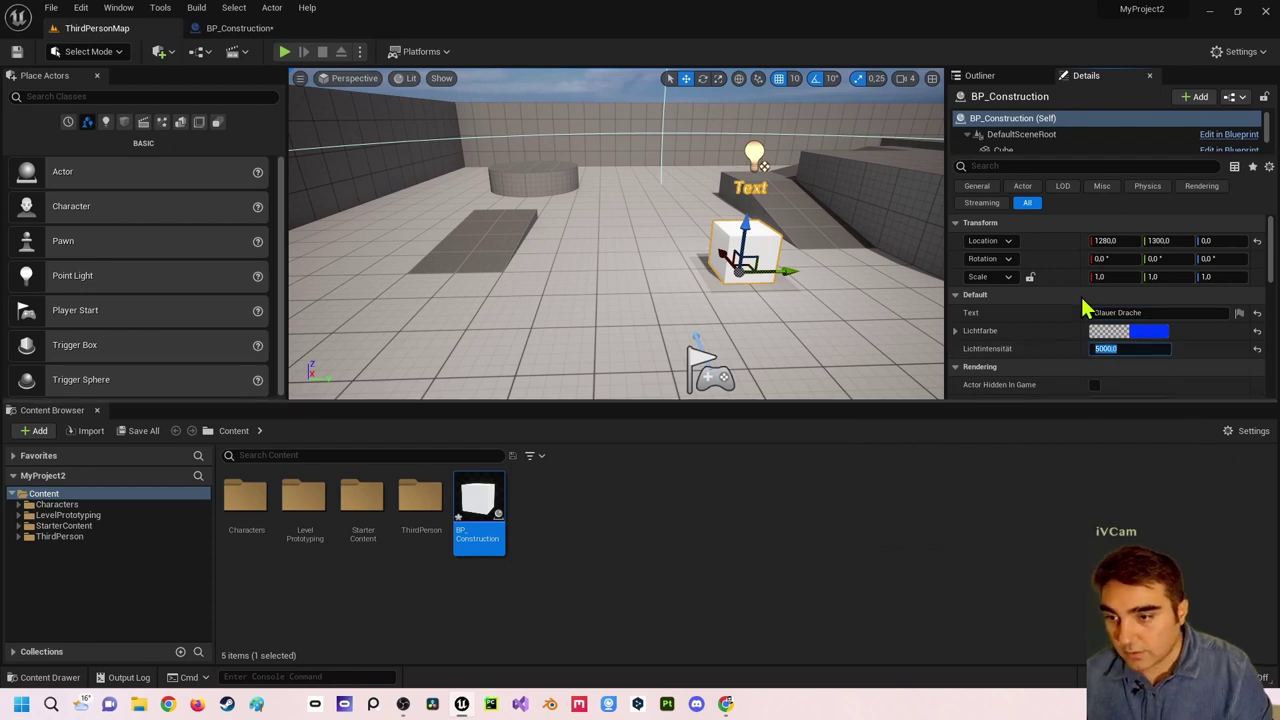
View the blue-lit scene and select the BP_Construction2 cube.
{"action": "right_click_drag", "start_coordinate": [620, 250], "coordinate": [620, 250]}
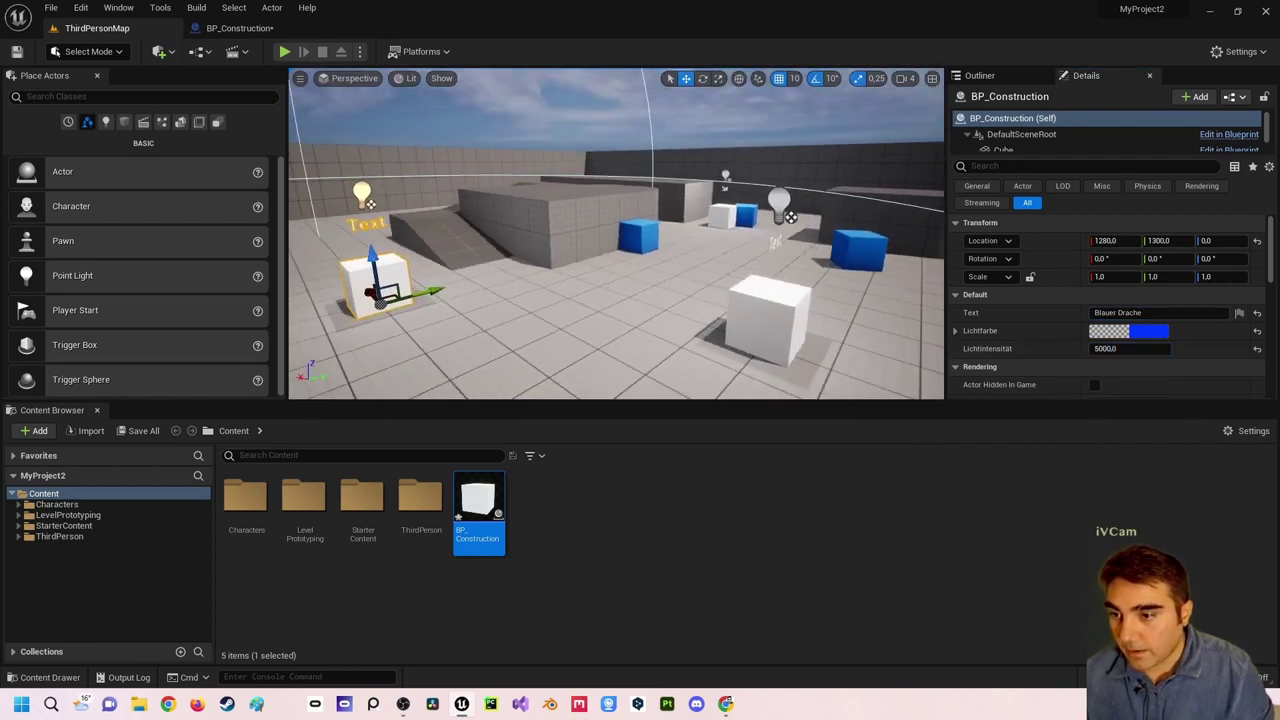
{"action": "right_click_drag", "start_coordinate": [749, 337], "coordinate": [749, 337]}
{"action": "left_click", "coordinate": [758, 330]}
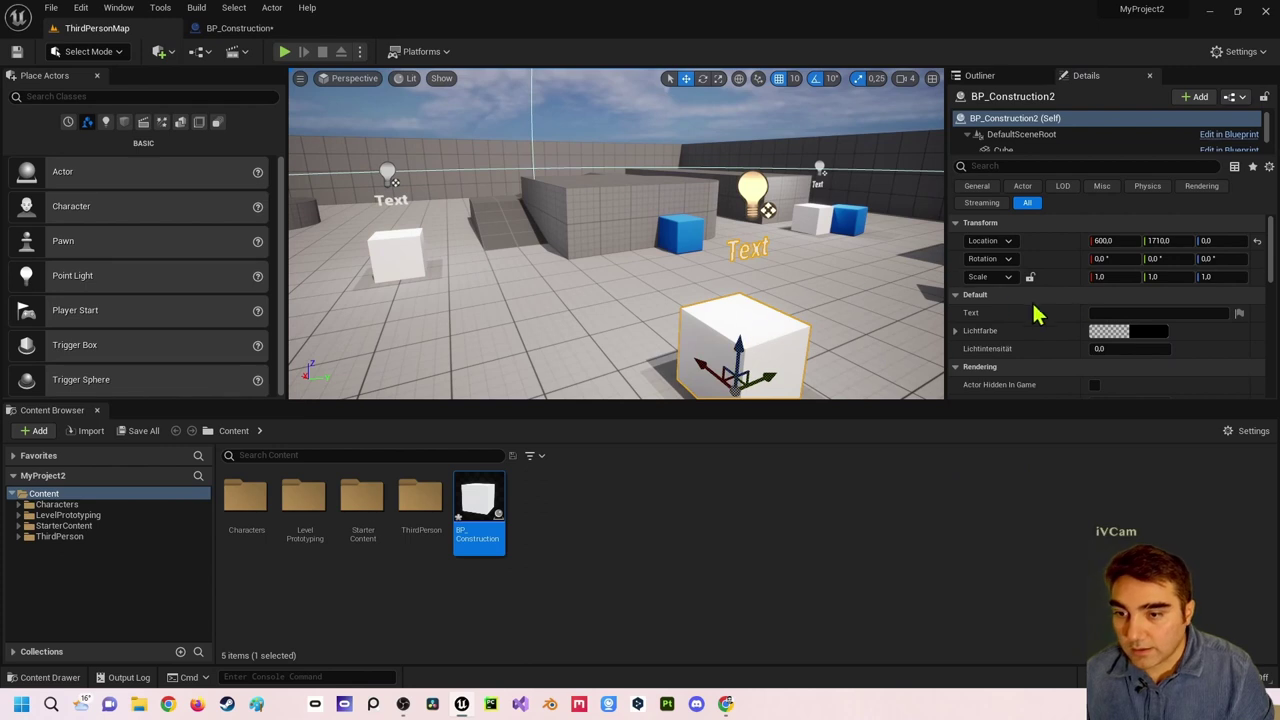
Label BP_Construction2 'Grüner Kobold' with a bright green light, then place and frame a new BP_Construction instance.
{"action": "left_click", "coordinate": [1120, 314]}
{"action": "type", "text": "Grüner"}
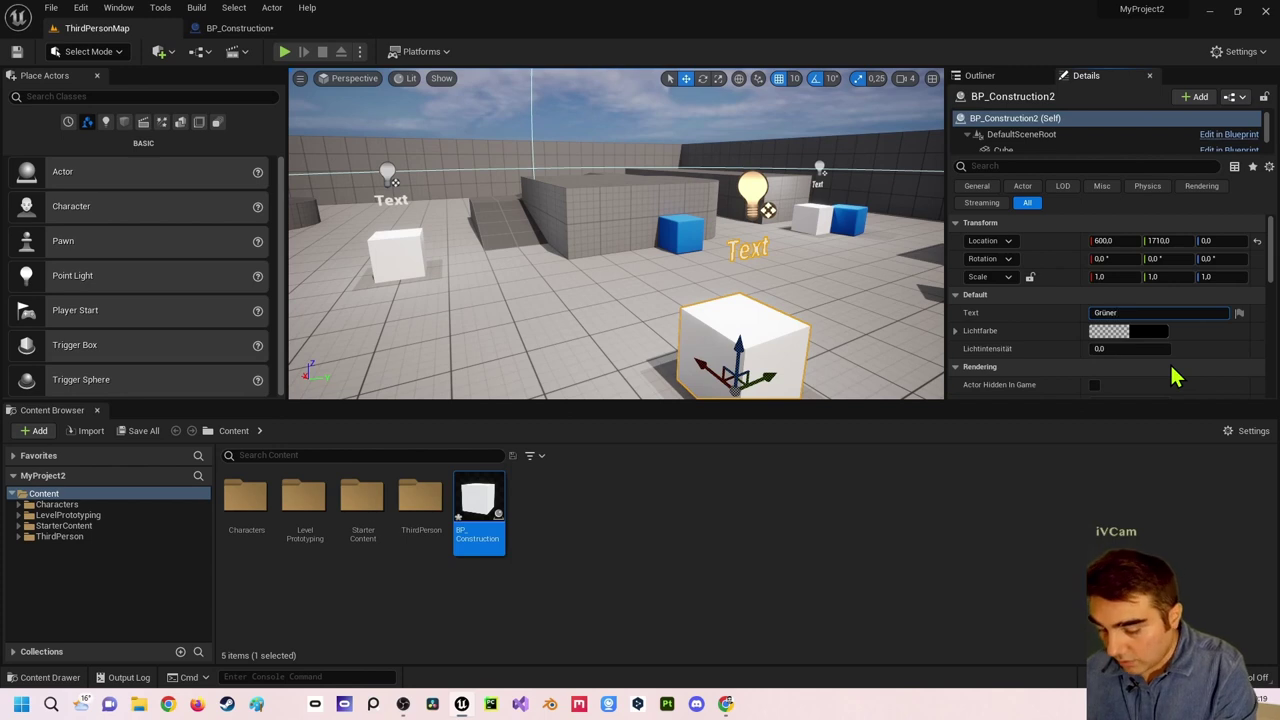
{"action": "type", "text": "Kobold"}
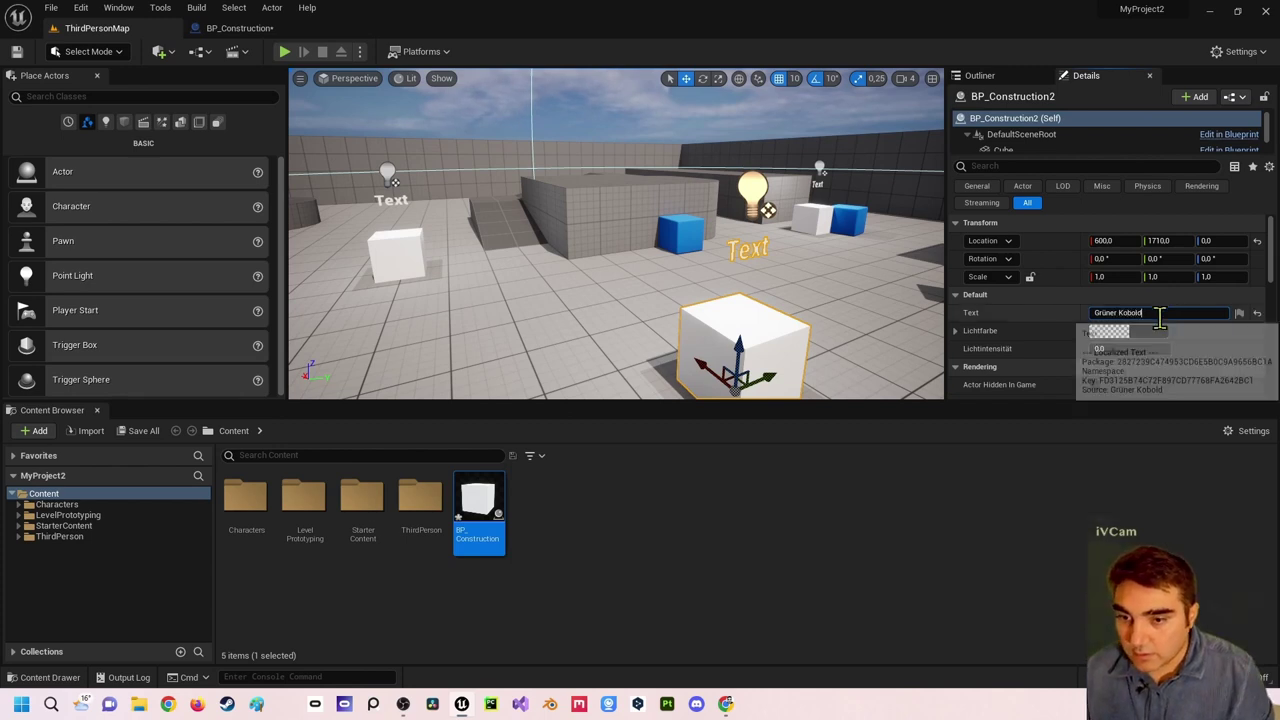
{"action": "left_click", "coordinate": [1135, 332]}
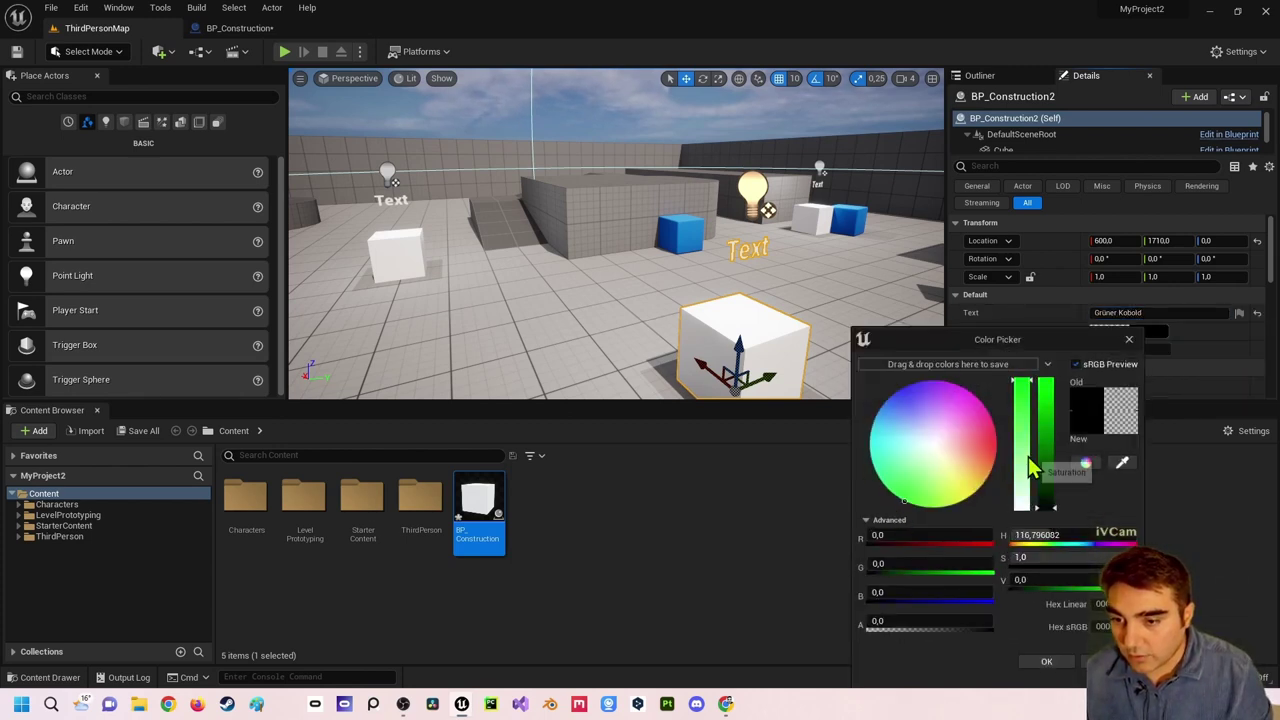
{"action": "left_click_drag", "start_coordinate": [1043, 457], "coordinate": [1045, 390]}
{"action": "left_click", "coordinate": [1043, 663]}
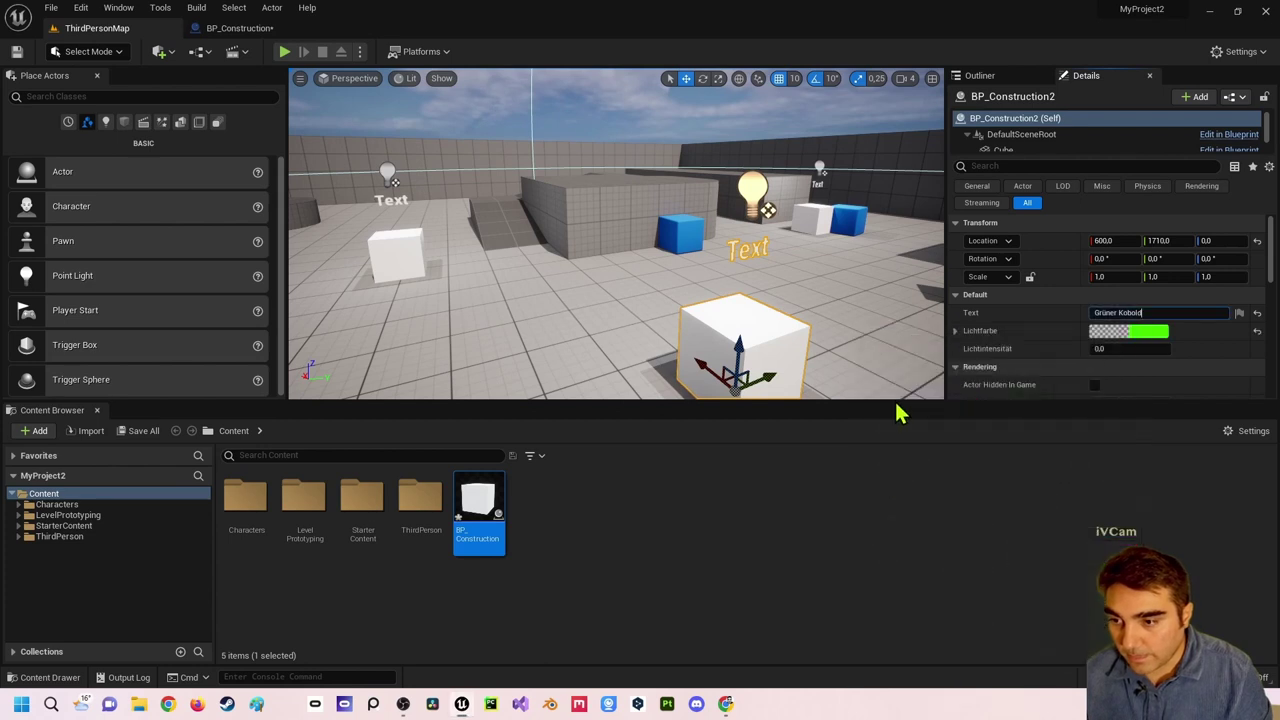
{"action": "left_click_drag", "start_coordinate": [802, 215], "coordinate": [808, 214]}
{"action": "key", "text": "f"}
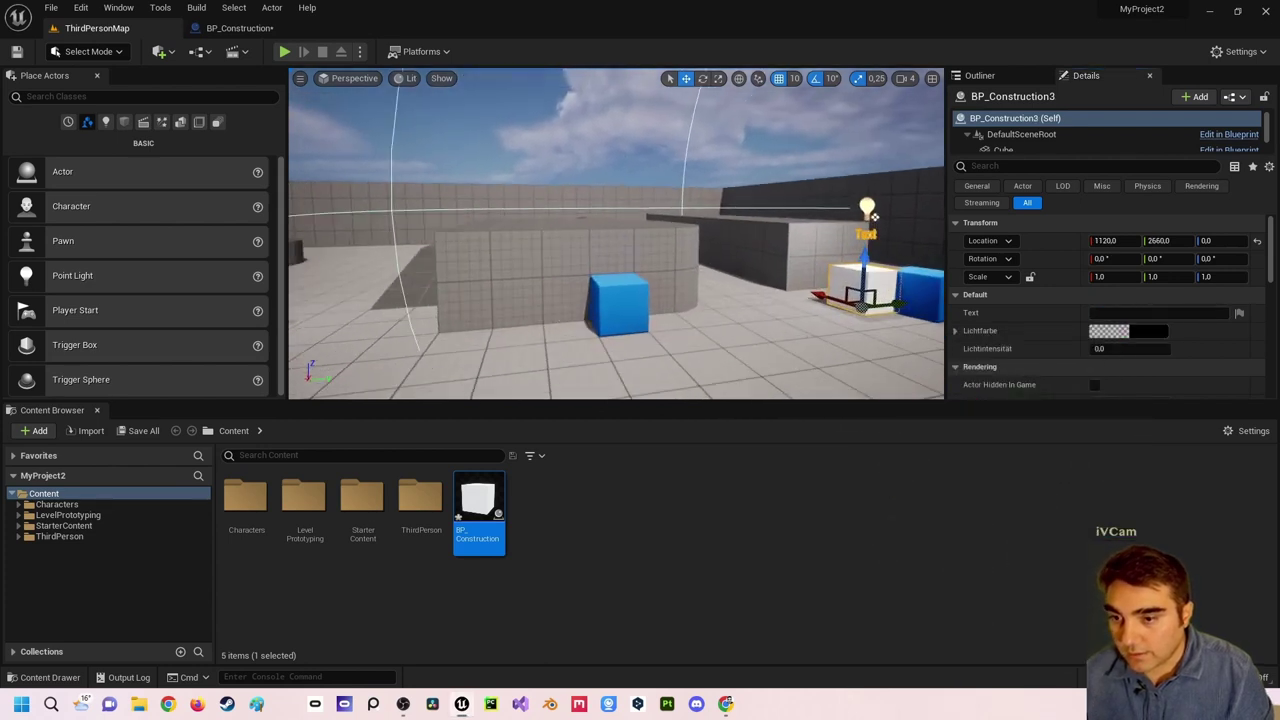
Label BP_Construction3 'Schwarzer Cyborg' and give it a white light at intensity 6000.
{"action": "left_click", "coordinate": [1141, 312]}
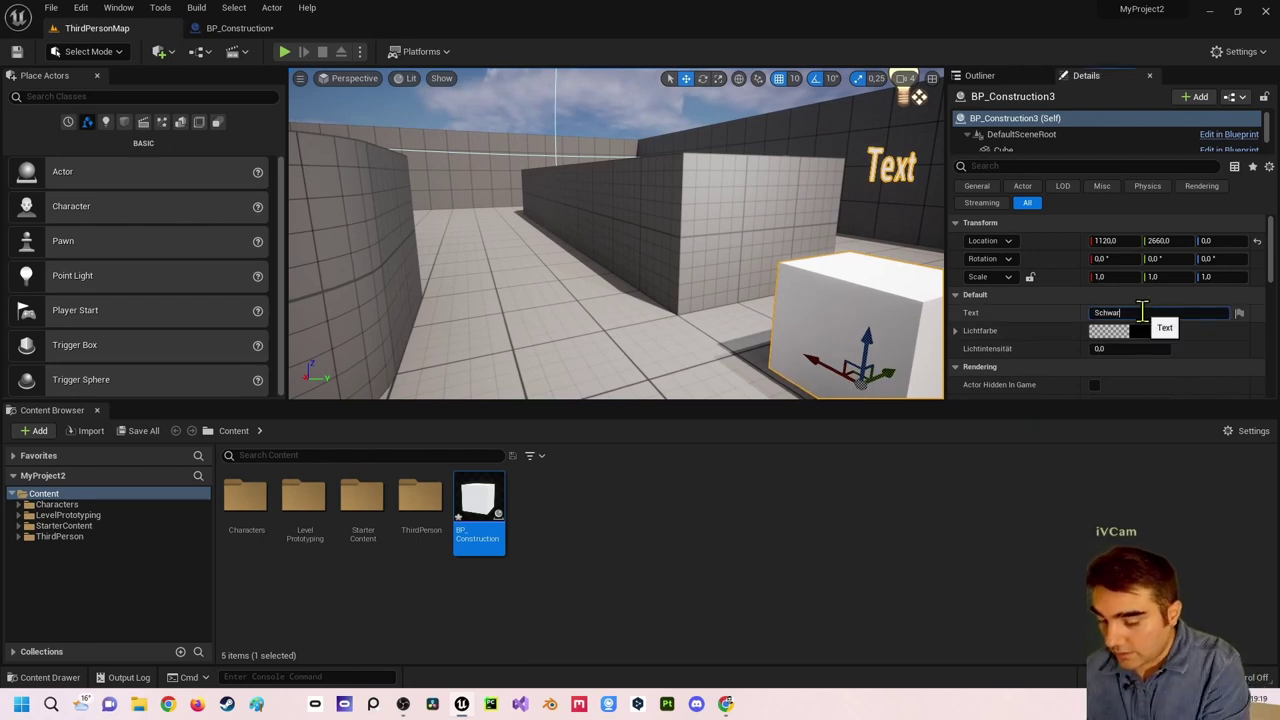
{"action": "type", "text": "G"}
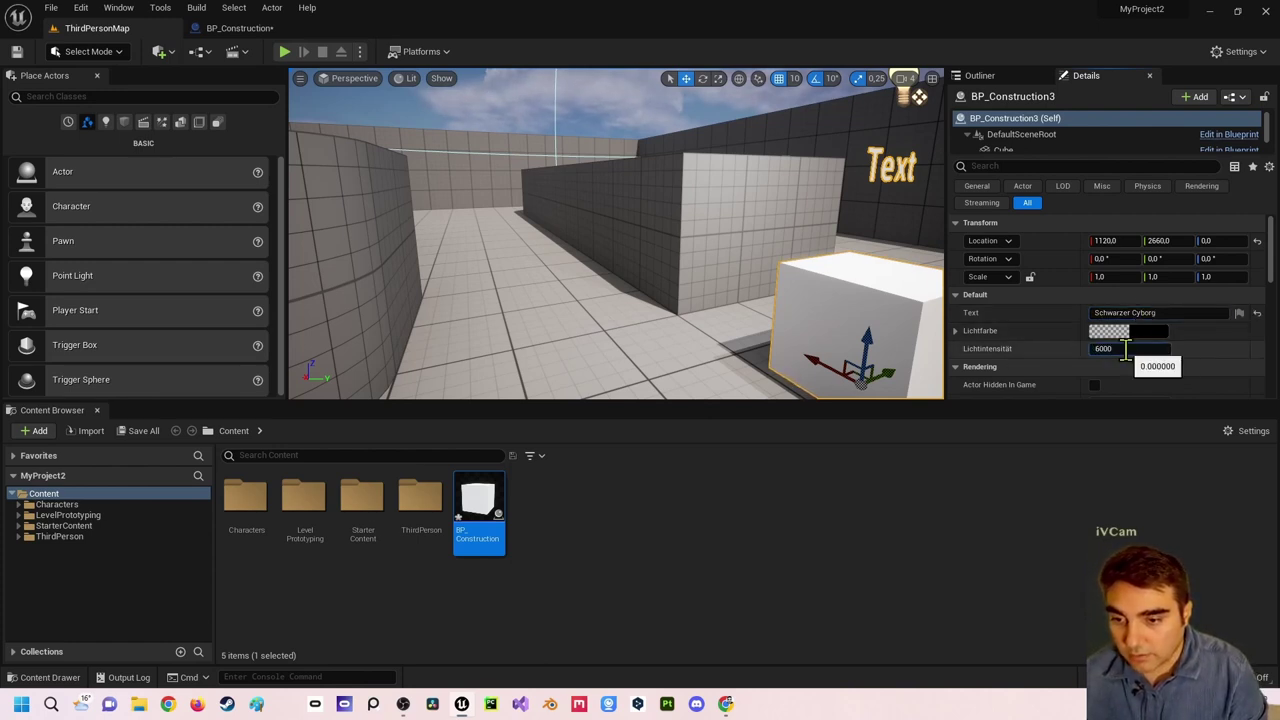
{"action": "left_click", "coordinate": [1108, 331]}
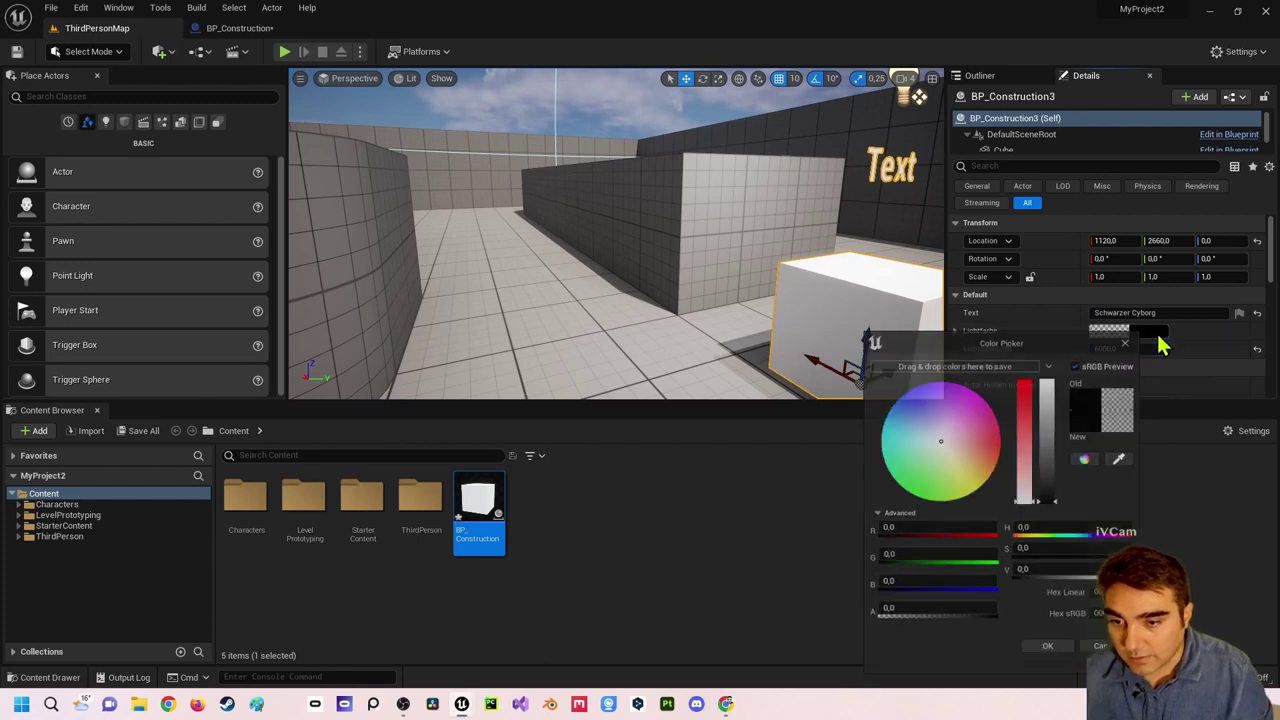
{"action": "left_click_drag", "start_coordinate": [1063, 507], "coordinate": [1063, 420]}
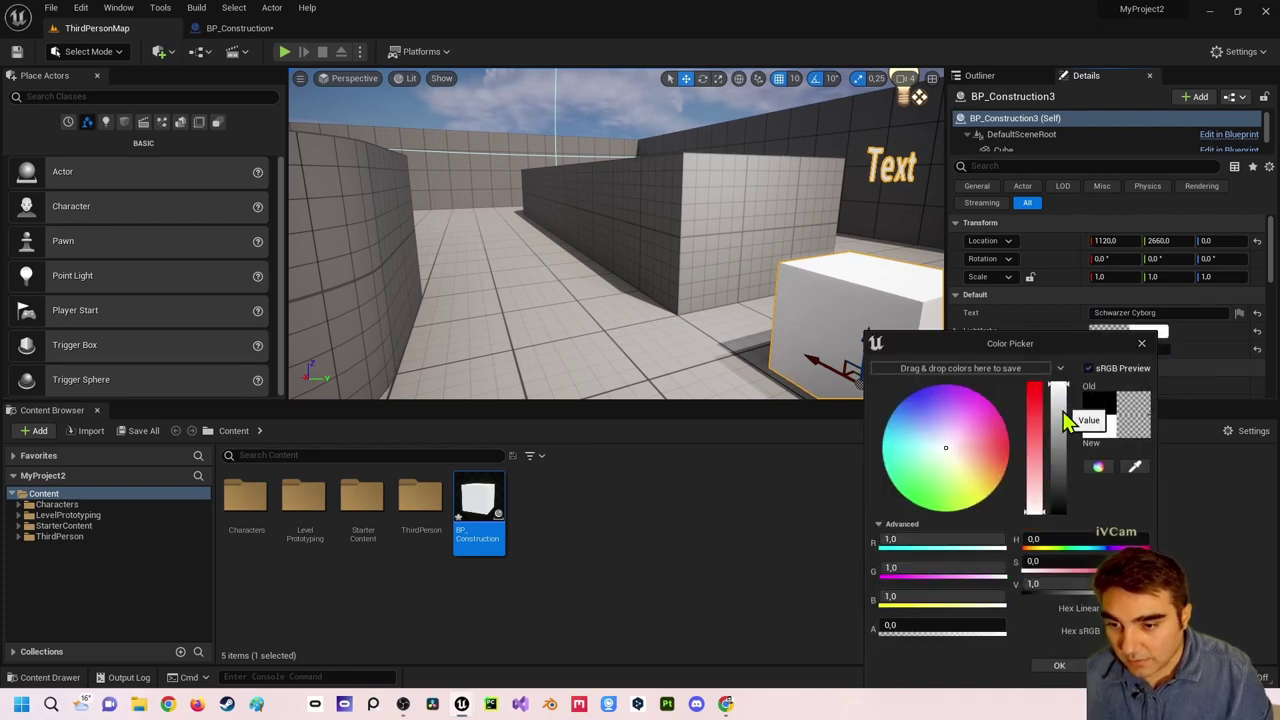
{"action": "right_click_drag", "start_coordinate": [813, 310], "coordinate": [791, 277]}
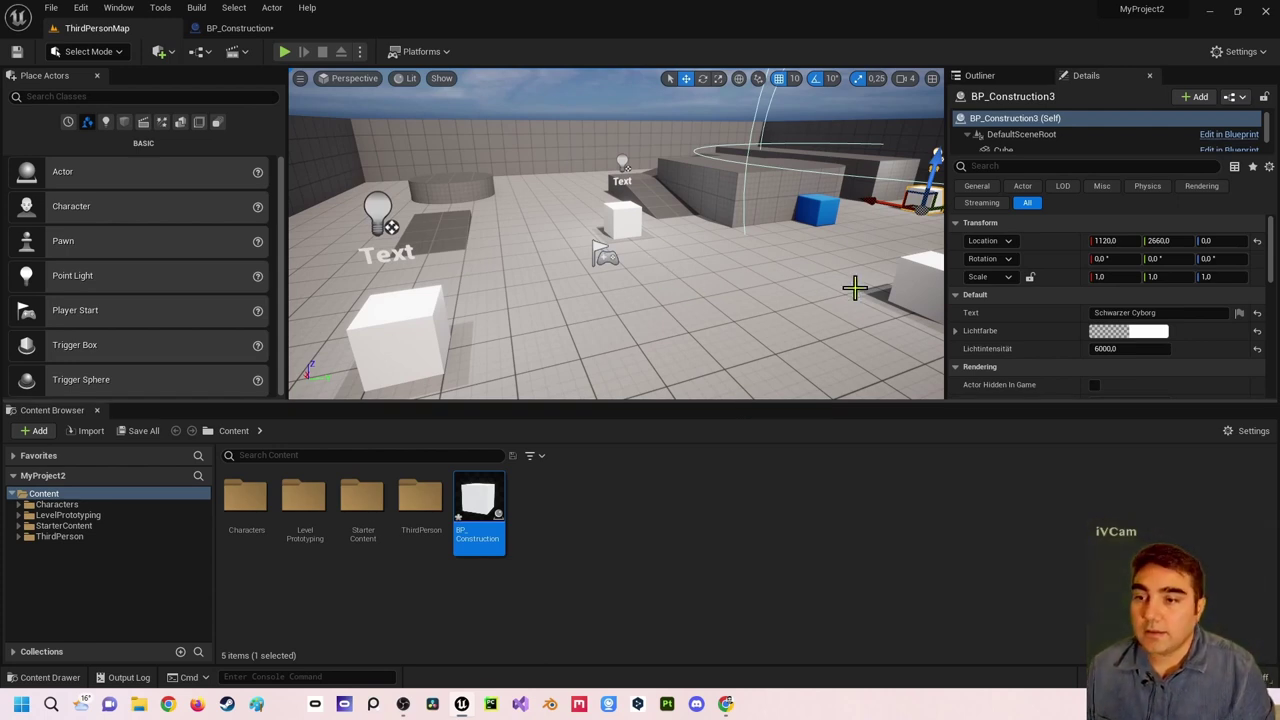
Reopen BP_Construction's Event Graph and select the Event BeginPlay node feeding Set Text and Set Light Color.
{"action": "left_click", "coordinate": [262, 28]}
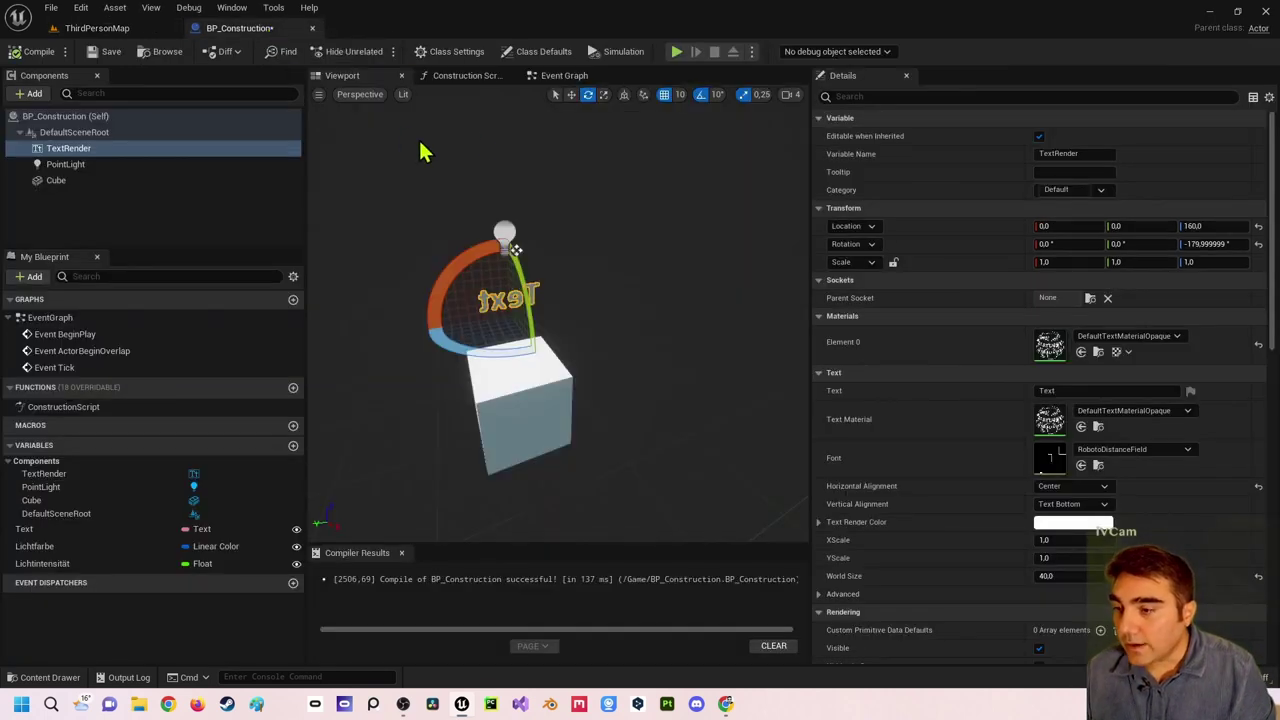
{"action": "left_click", "coordinate": [540, 78]}
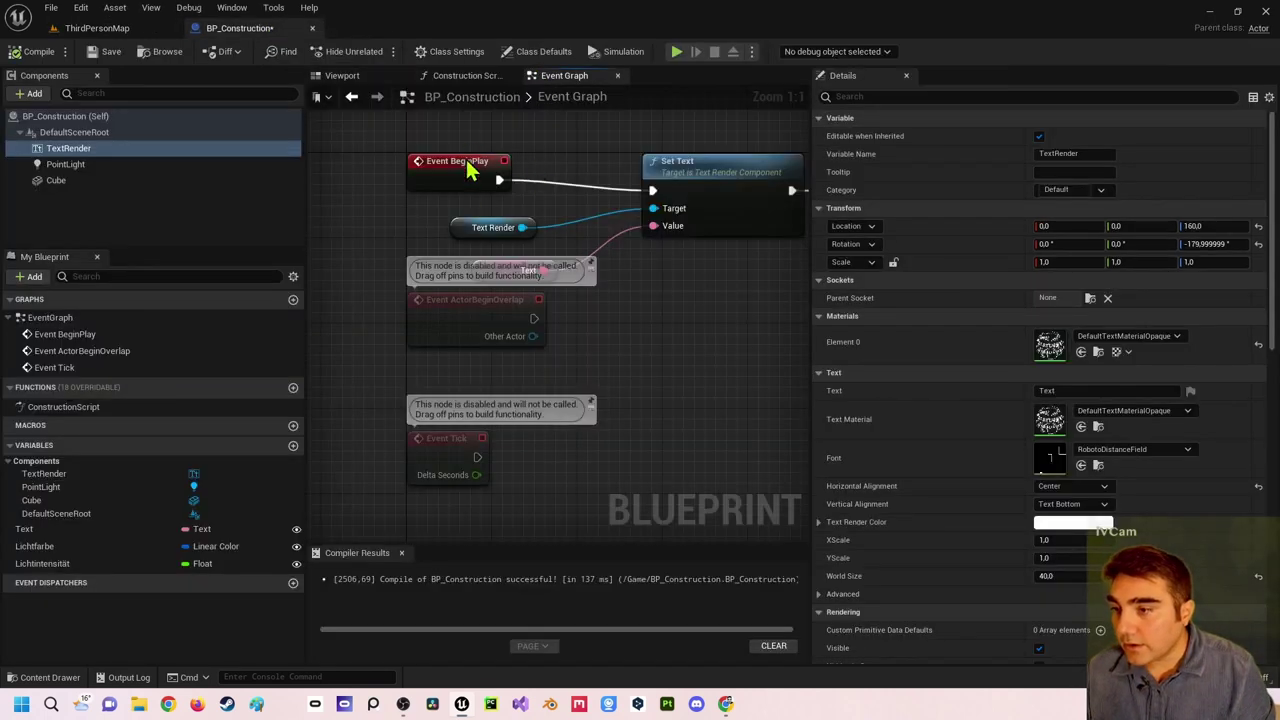
{"action": "scroll", "coordinate": [470, 170], "scroll_direction": "down", "scroll_amount": 2}
{"action": "mouse_move", "coordinate": [686, 271]}
{"action": "right_mouse_down"}
{"action": "mouse_move", "coordinate": [592, 245]}
{"action": "mouse_move", "coordinate": [528, 245]}
{"action": "right_mouse_up"}
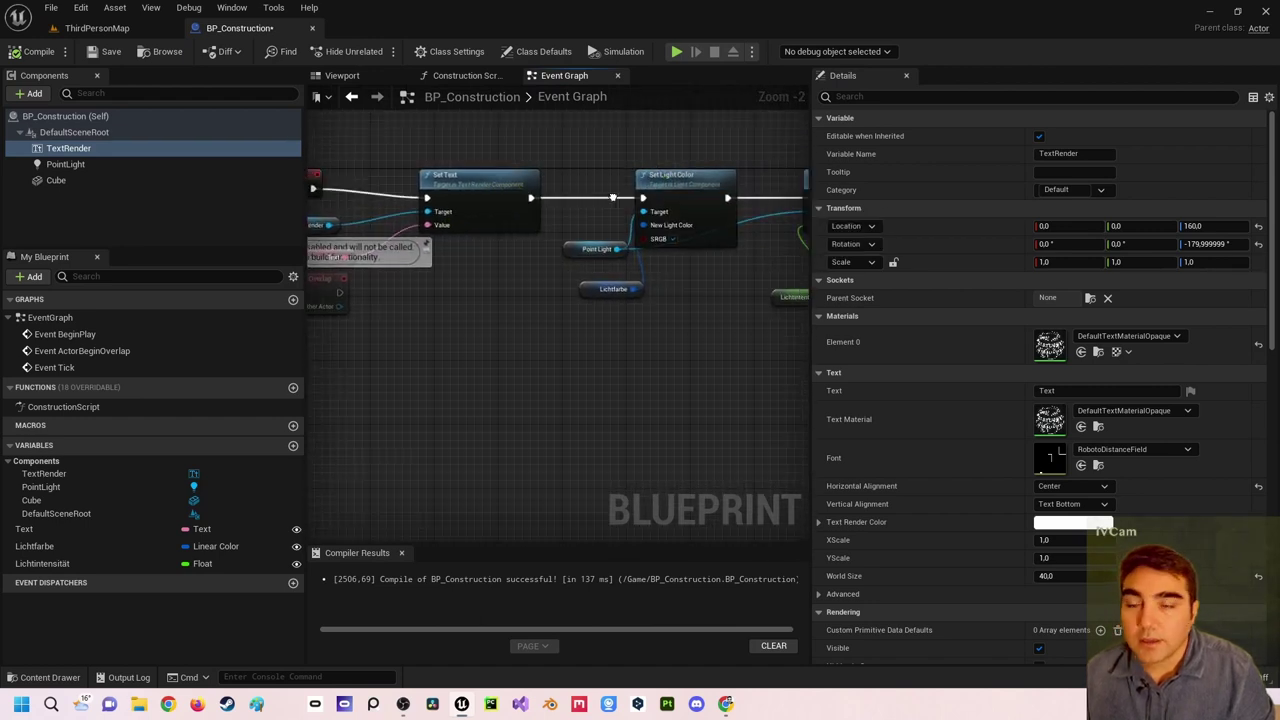
{"action": "mouse_move", "coordinate": [613, 197]}
{"action": "right_mouse_down"}
{"action": "mouse_move", "coordinate": [427, 198]}
{"action": "mouse_move", "coordinate": [795, 210]}
{"action": "right_mouse_up"}
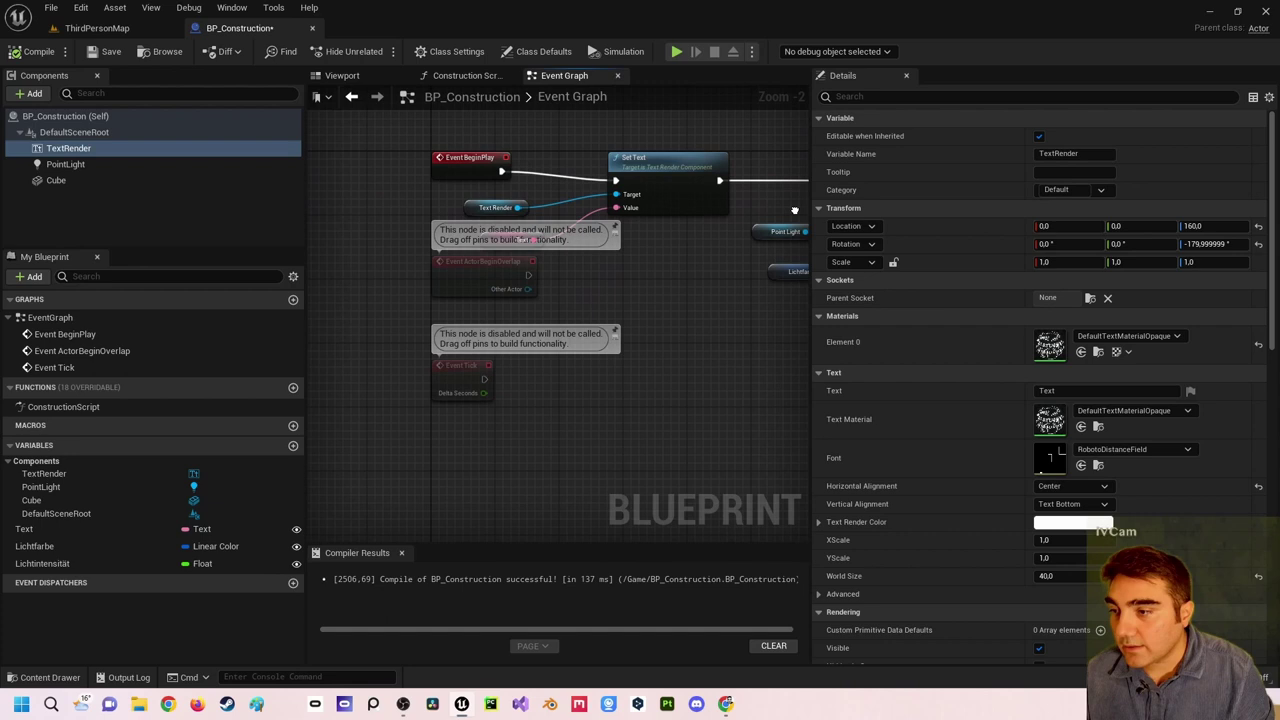
{"action": "left_click", "coordinate": [461, 154]}
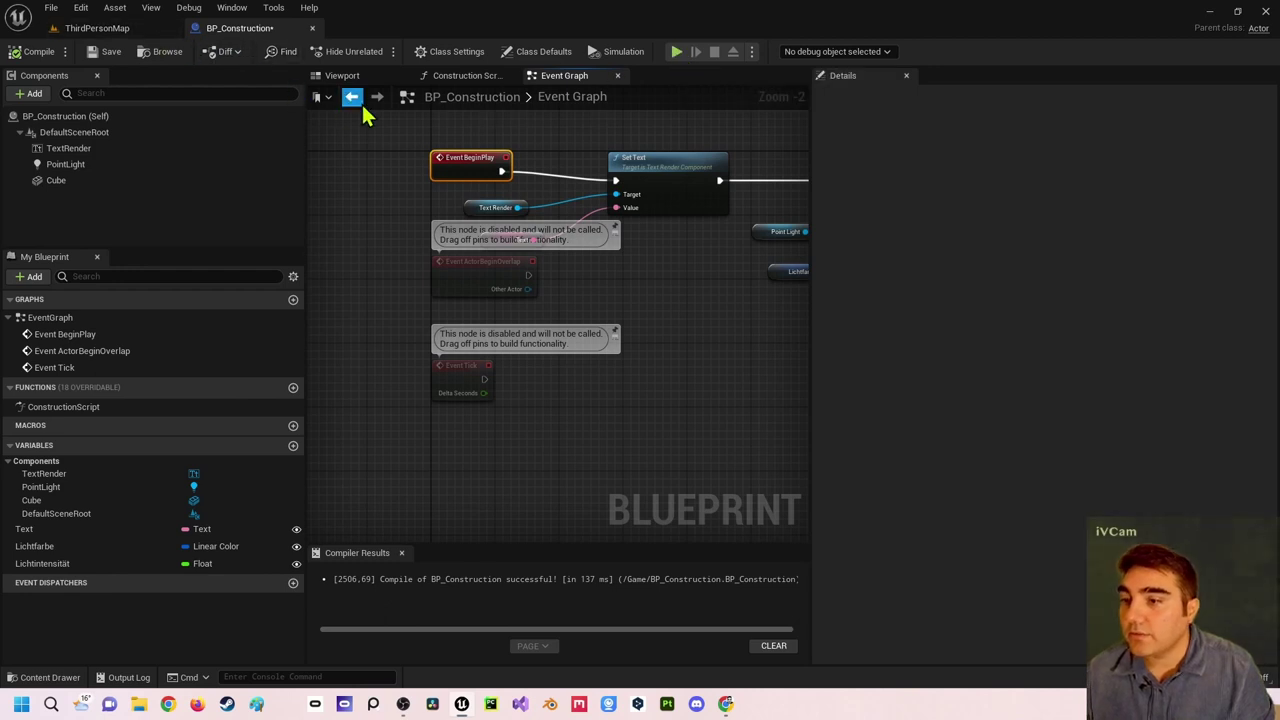
Play the level in a new editor window, walk toward Roter Phoenix, then stop.
{"action": "left_click", "coordinate": [130, 28]}
{"action": "left_click", "coordinate": [244, 30]}
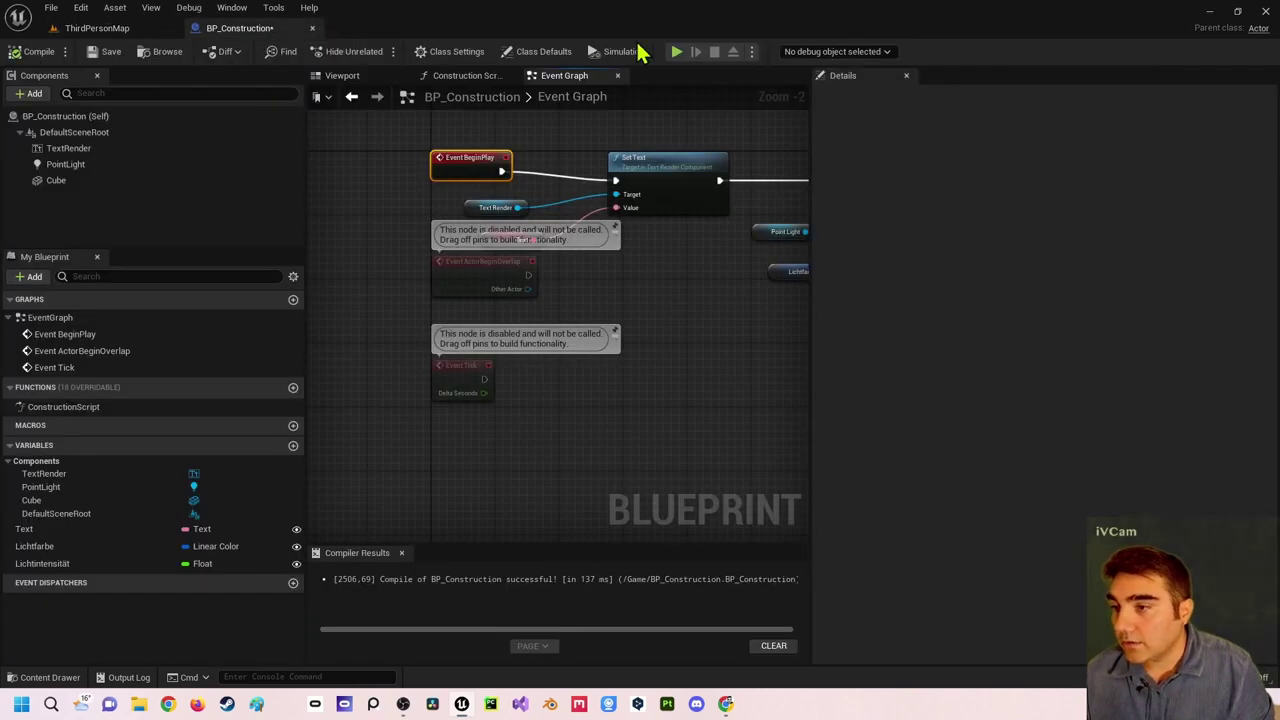
{"action": "left_click", "coordinate": [752, 52]}
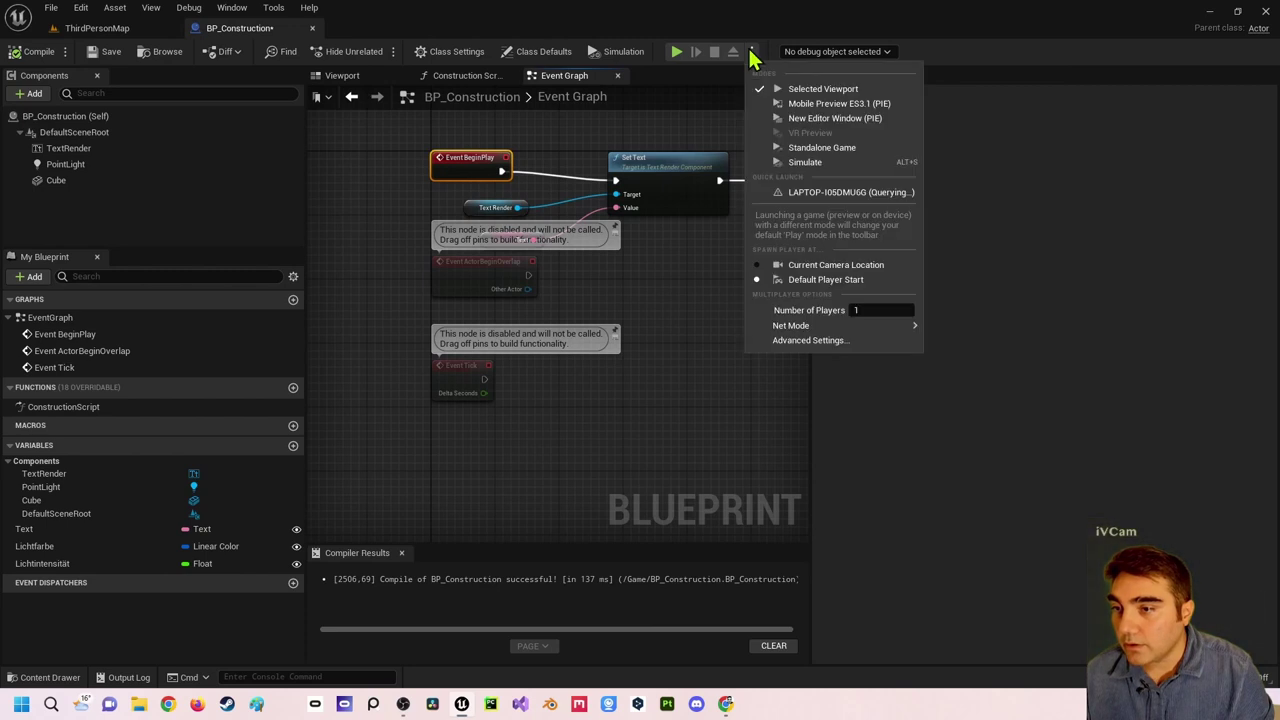
{"action": "left_click", "coordinate": [797, 122]}
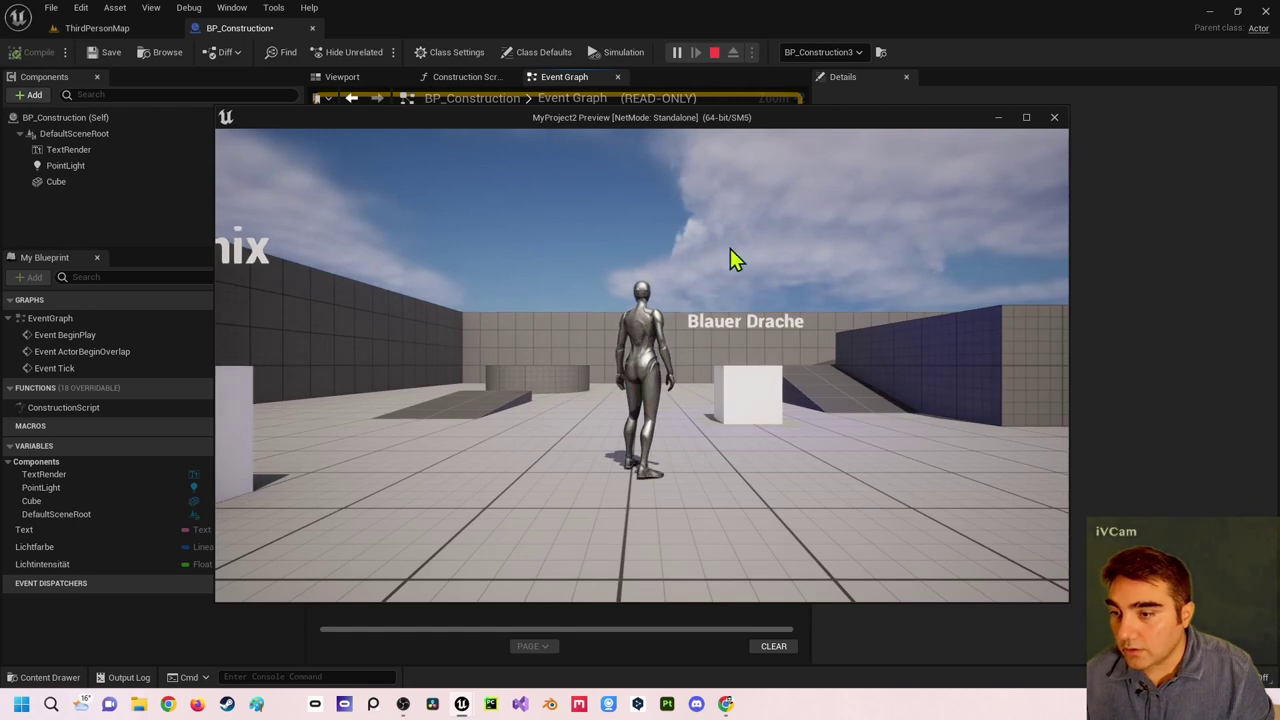
{"action": "key", "text": "a"}
{"action": "key", "text": "Escape"}
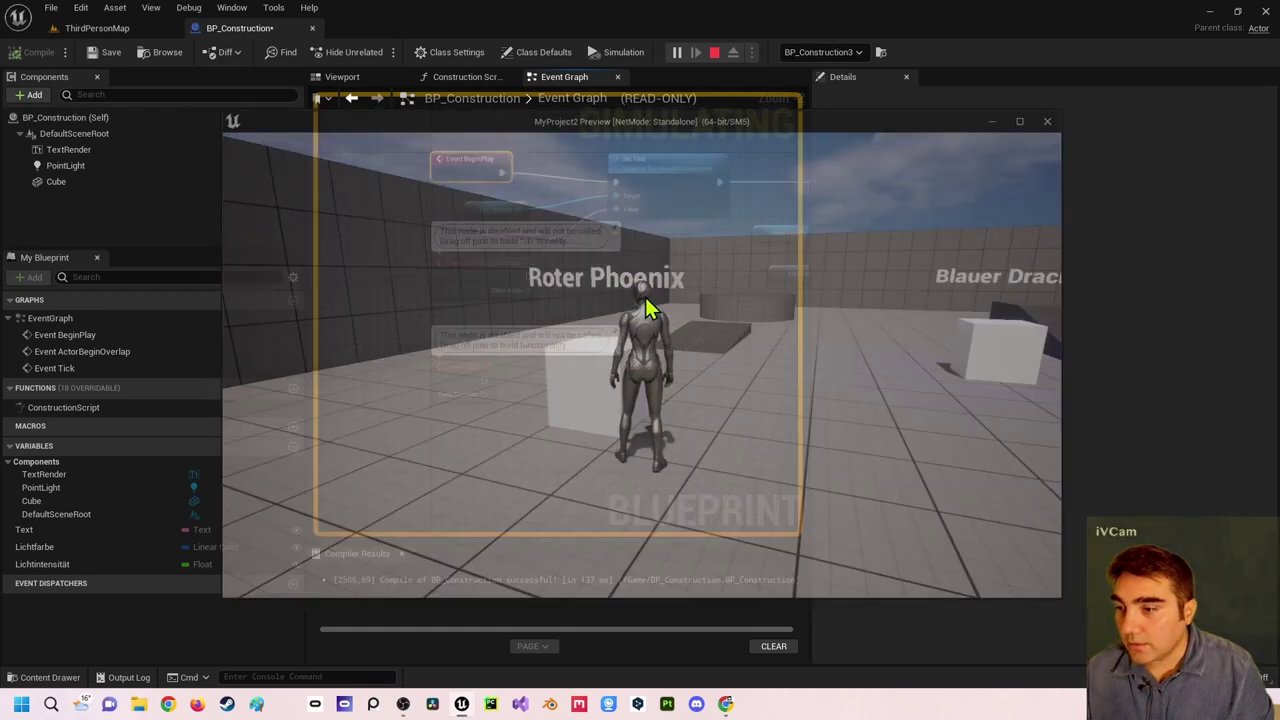
Delete the DirectionalLight from ThirdPersonMap via the Outliner so the level goes dark.
{"action": "left_click", "coordinate": [97, 28]}
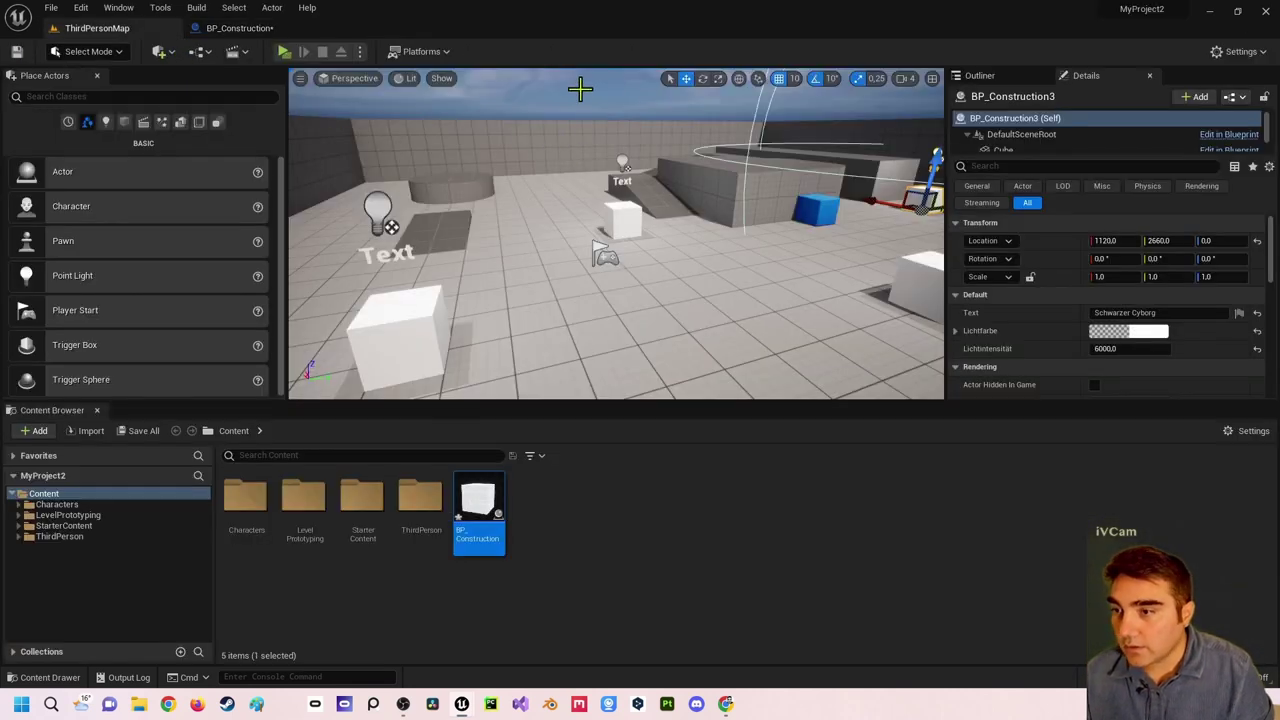
{"action": "left_click", "coordinate": [580, 88]}
{"action": "left_click", "coordinate": [1000, 77]}
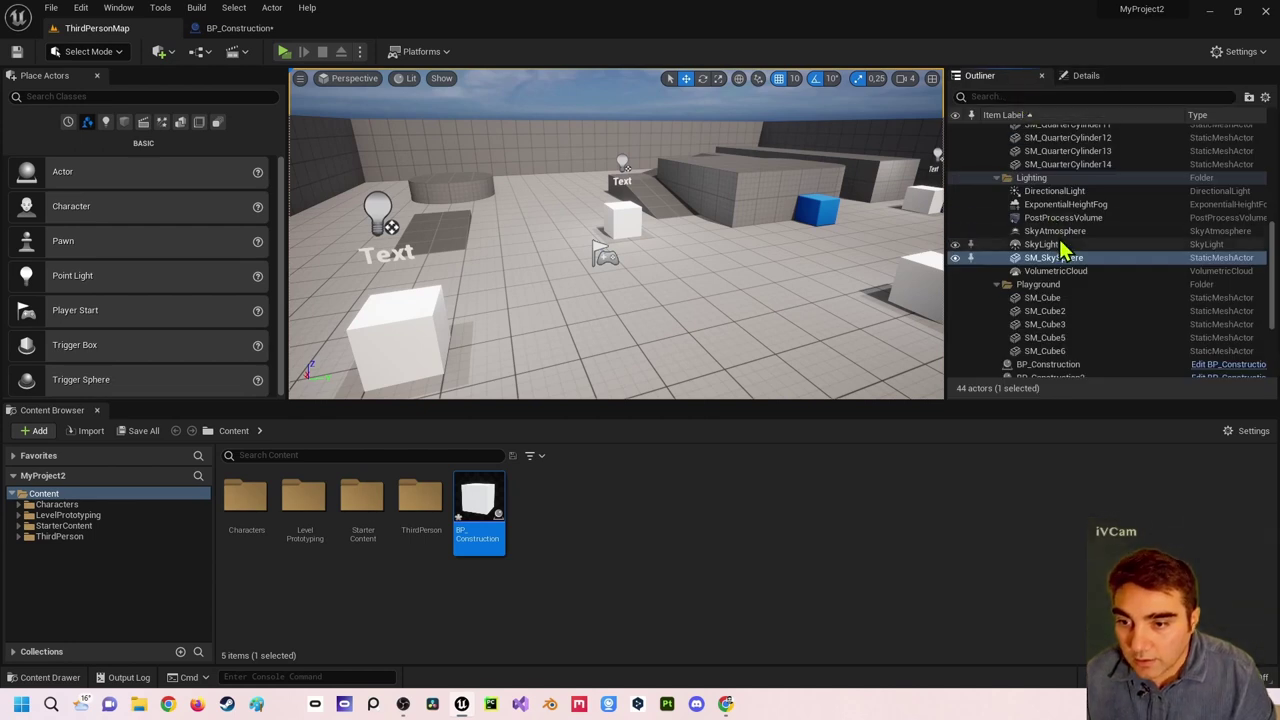
{"action": "left_click", "coordinate": [1058, 191]}
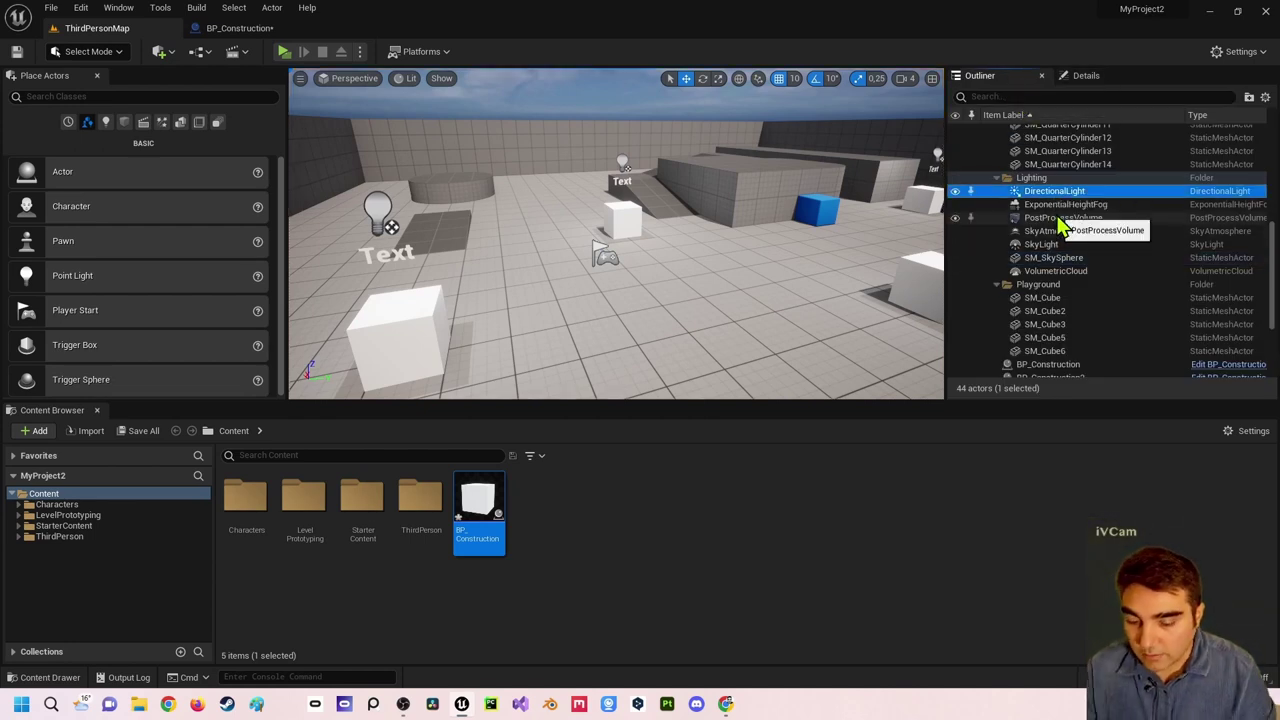
{"action": "key", "text": "Delete"}
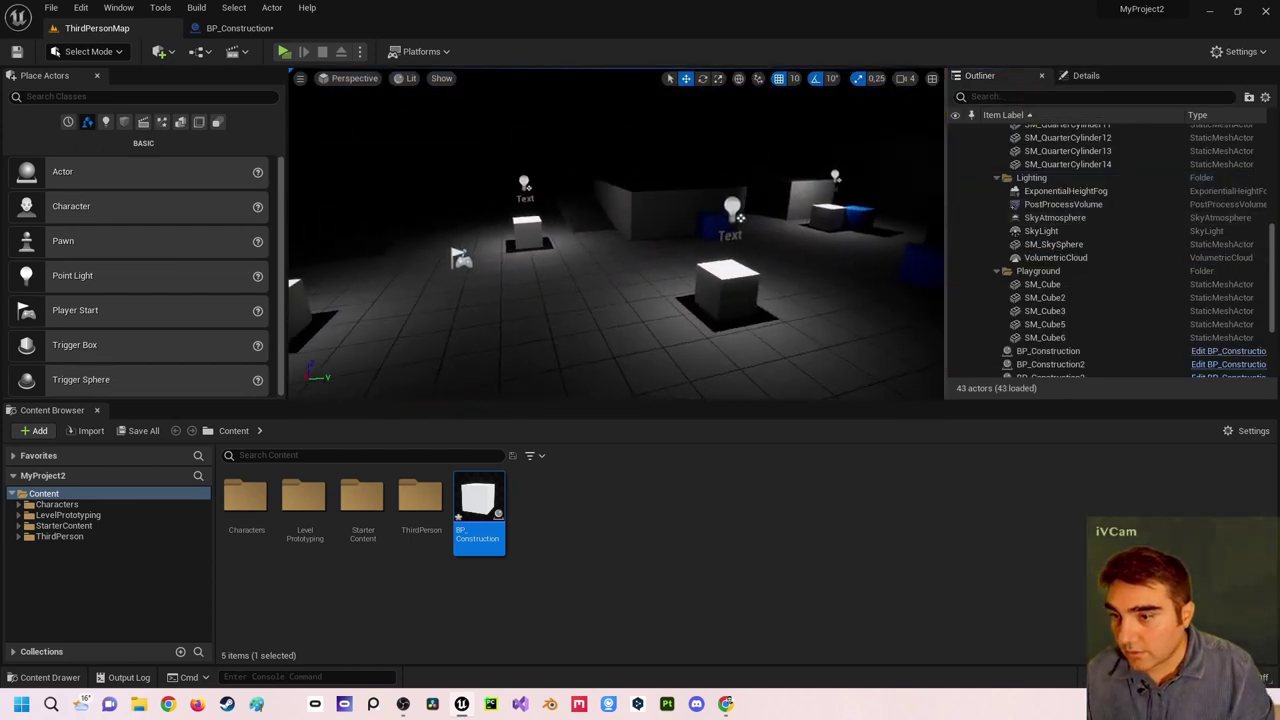
{"action": "left_click_drag", "start_coordinate": [560, 300], "coordinate": [566, 180]}
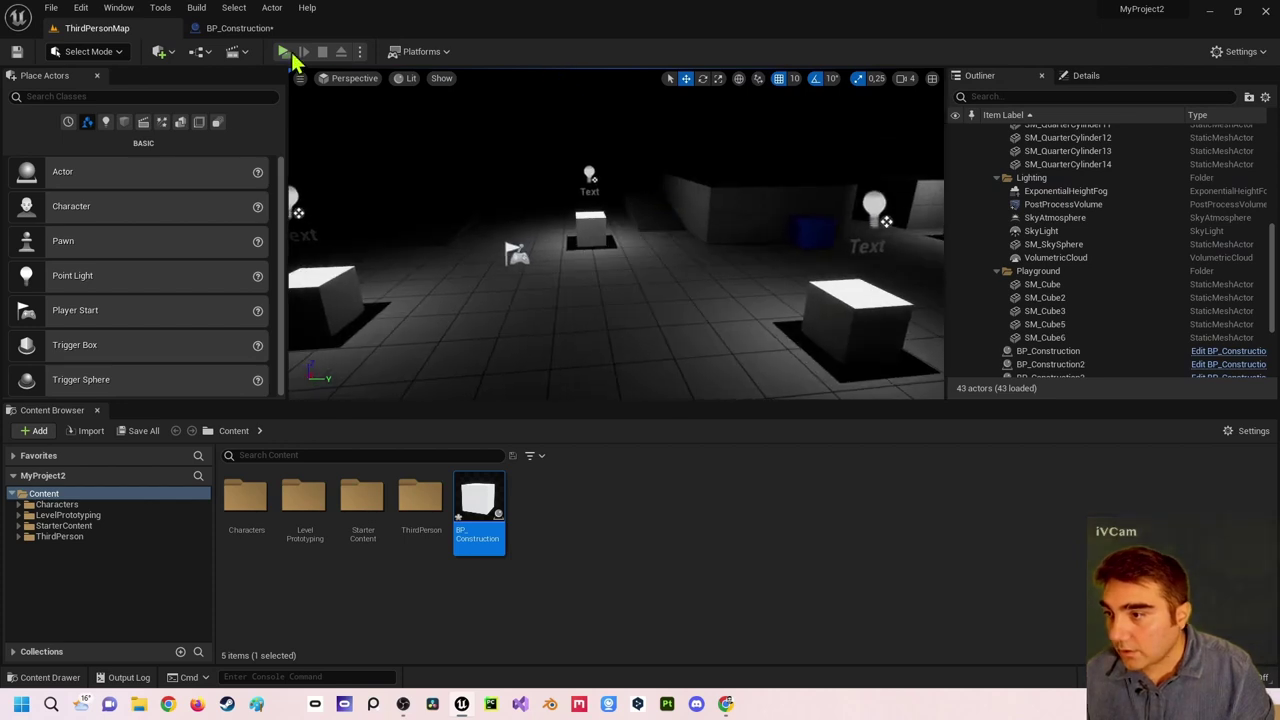
{"action": "left_click", "coordinate": [286, 54]}
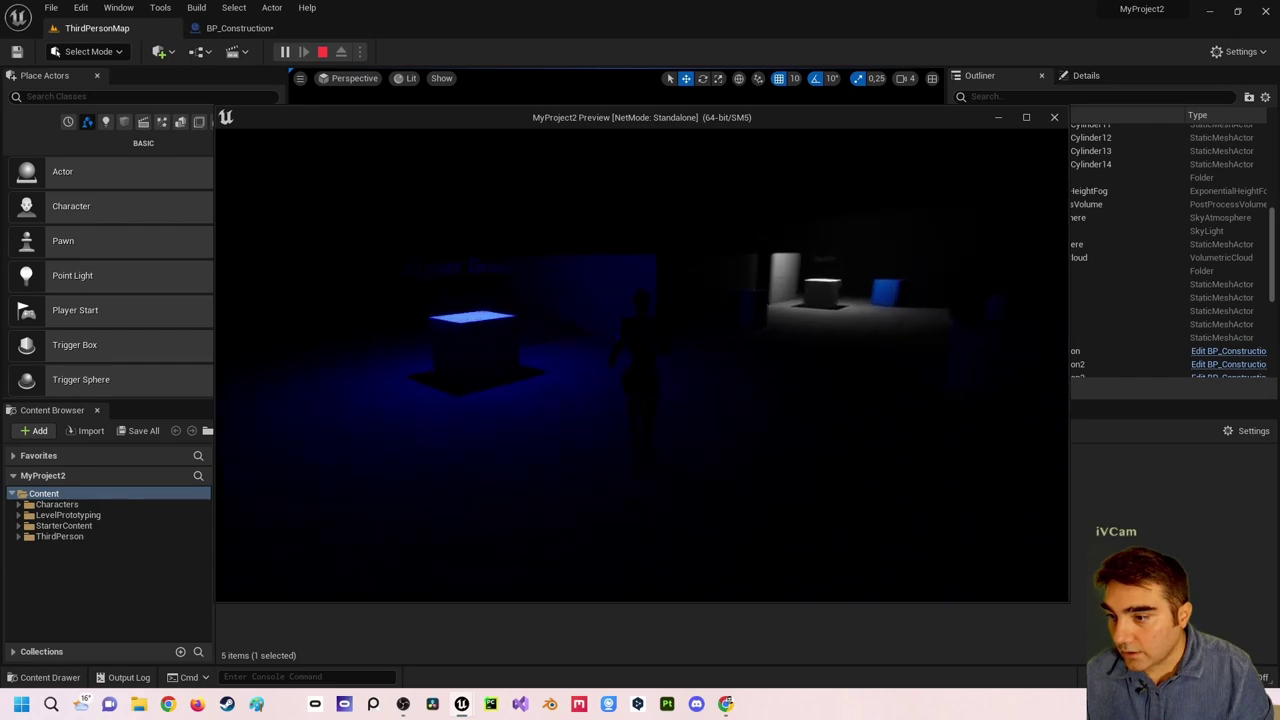
{"action": "mouse_move", "coordinate": [640, 360]}
{"action": "key", "text": "w"}
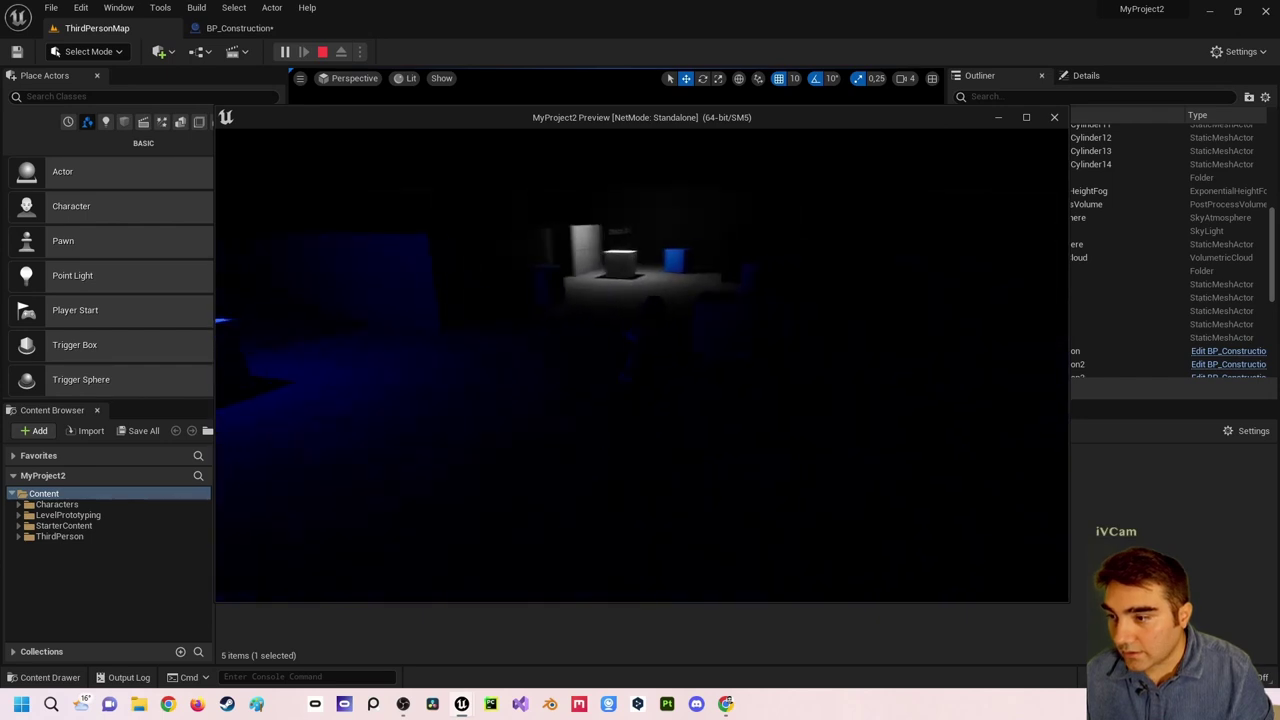
Set the Grüner Kobold instance's light intensity to 1000.
{"action": "key", "text": "Escape"}
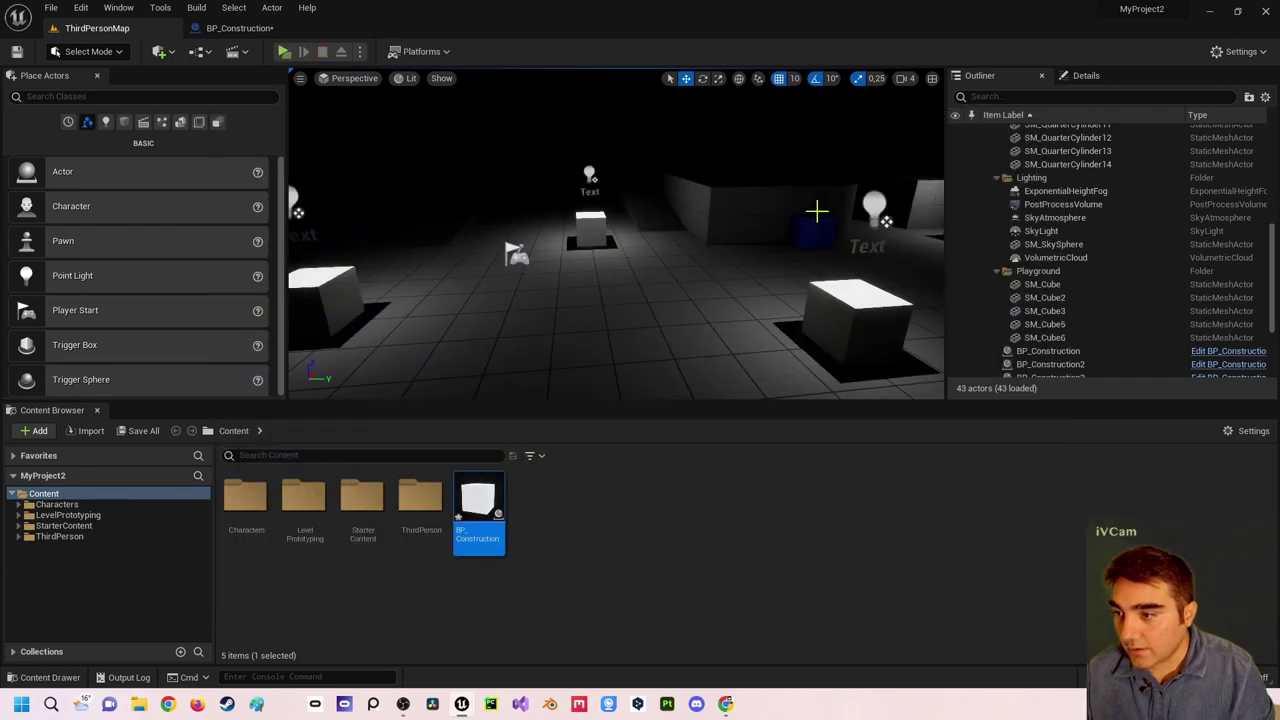
{"action": "left_click", "coordinate": [865, 315]}
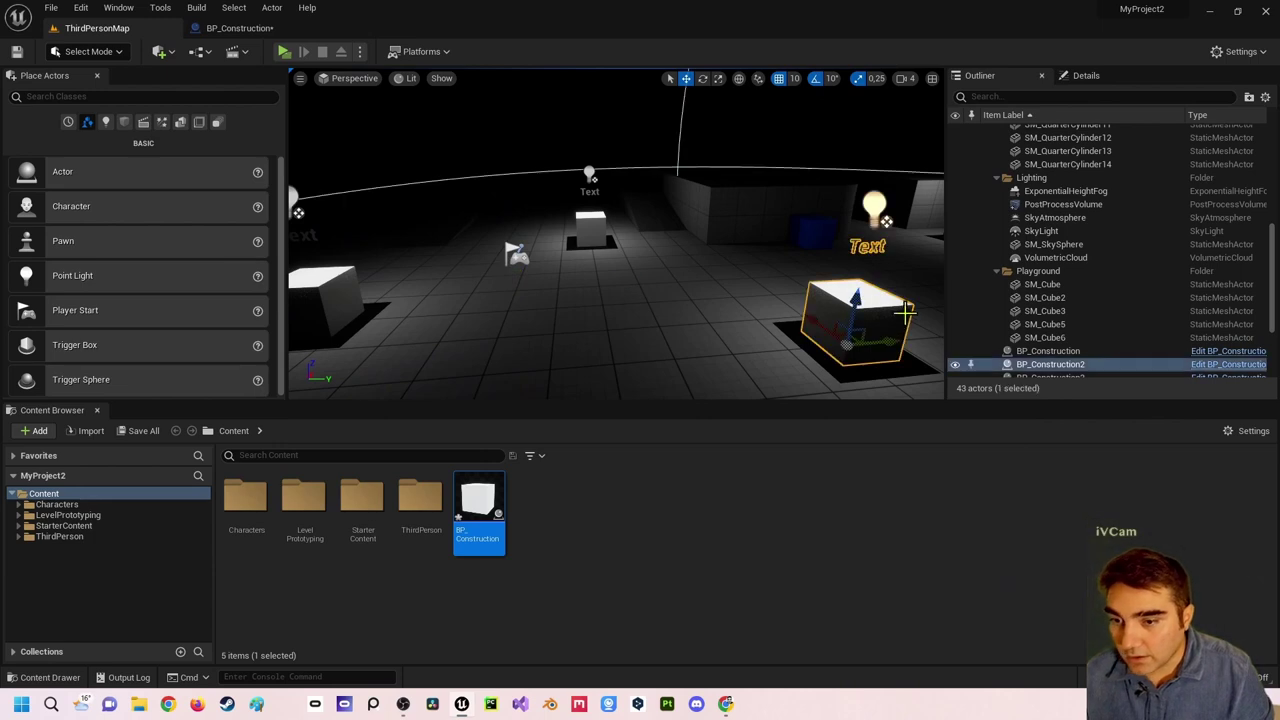
{"action": "left_click", "coordinate": [1085, 75]}
{"action": "scroll", "coordinate": [1100, 300], "scroll_direction": "down", "scroll_amount": 1}
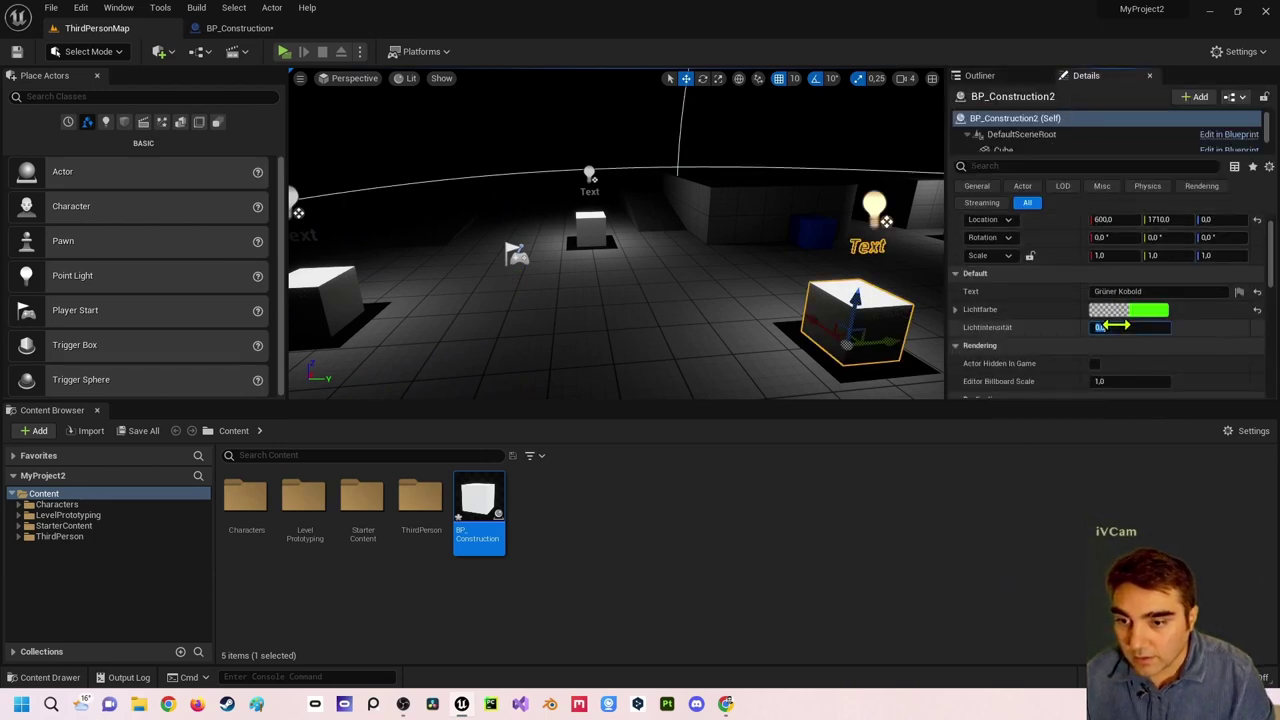
{"action": "type", "text": "1000"}
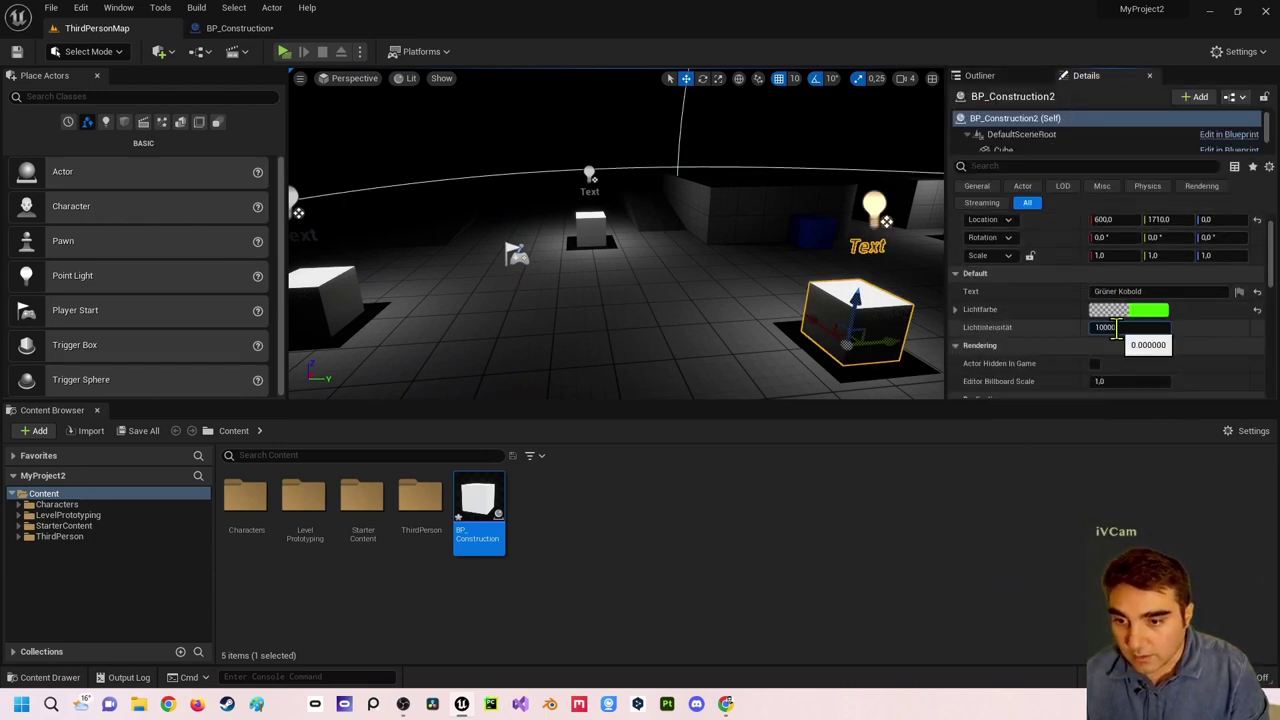
{"action": "key", "text": "Return"}
Give Roter Phoenix a full-brightness cyan light at intensity 8000.
{"action": "left_click", "coordinate": [335, 285]}
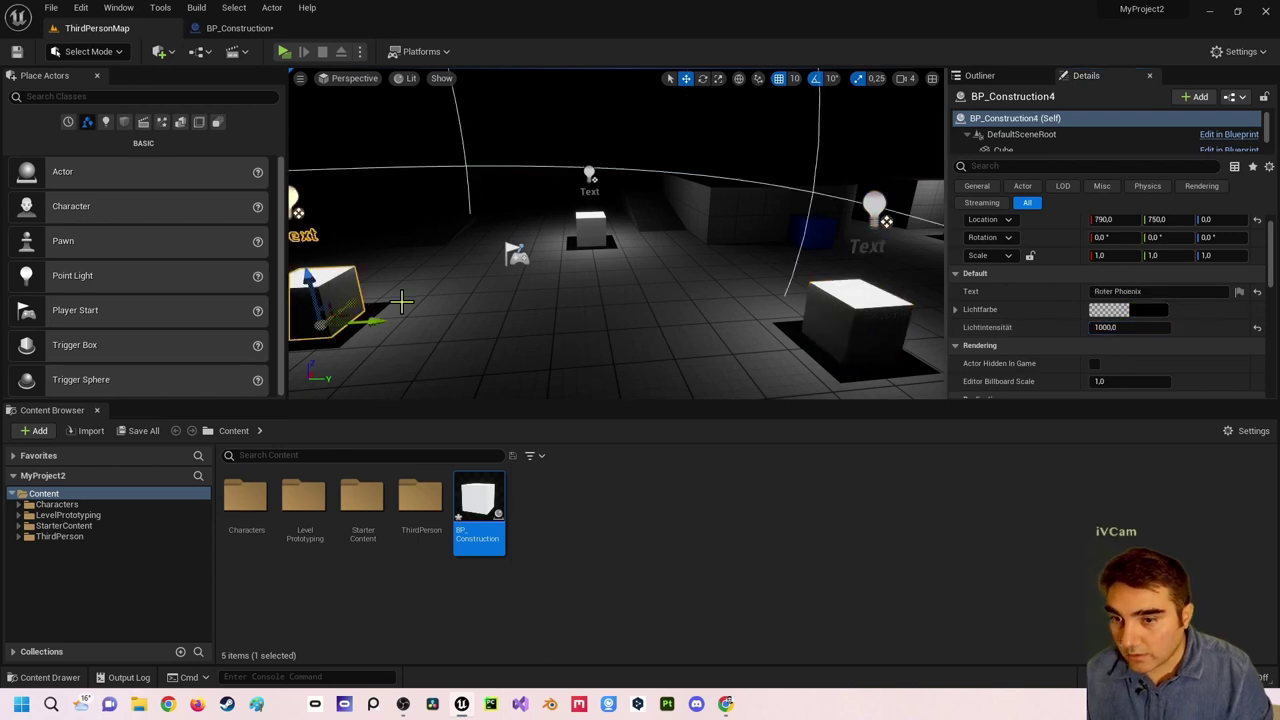
{"action": "left_click", "coordinate": [1133, 311]}
{"action": "left_click_drag", "start_coordinate": [894, 437], "coordinate": [871, 434]}
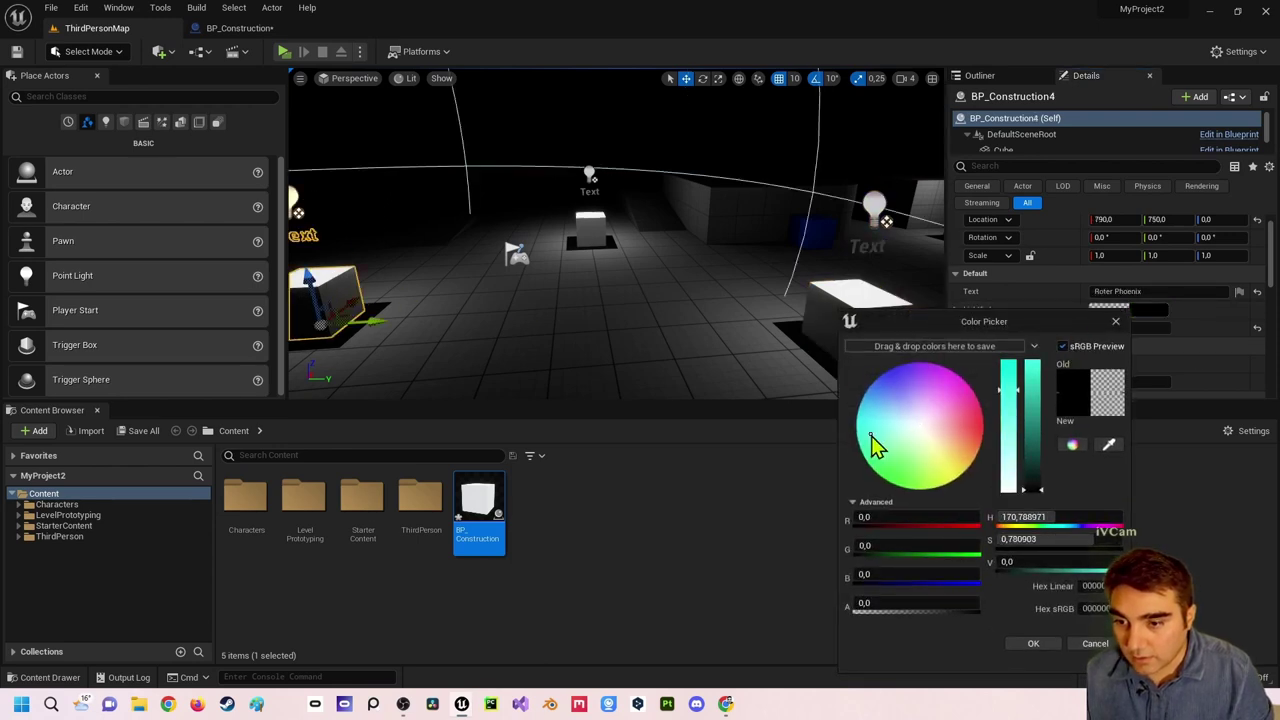
{"action": "left_click_drag", "start_coordinate": [1032, 445], "coordinate": [1028, 345]}
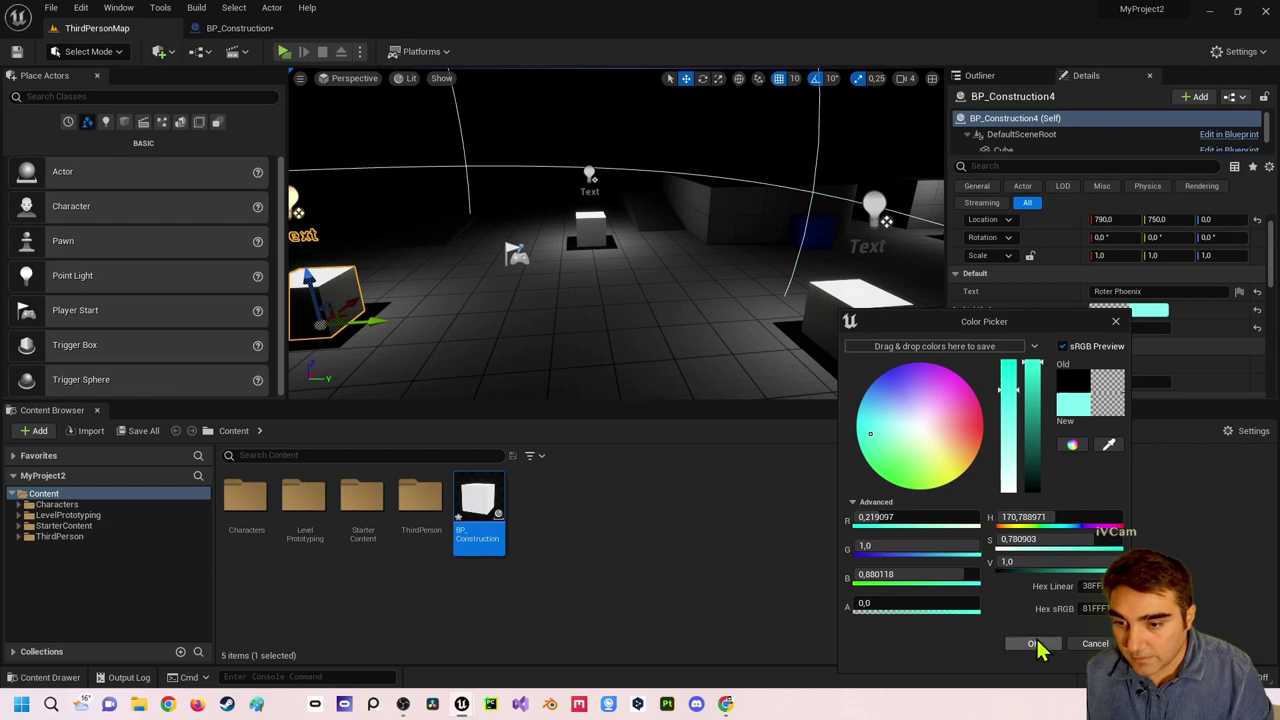
{"action": "left_click", "coordinate": [1036, 646]}
{"action": "left_click", "coordinate": [1122, 327]}
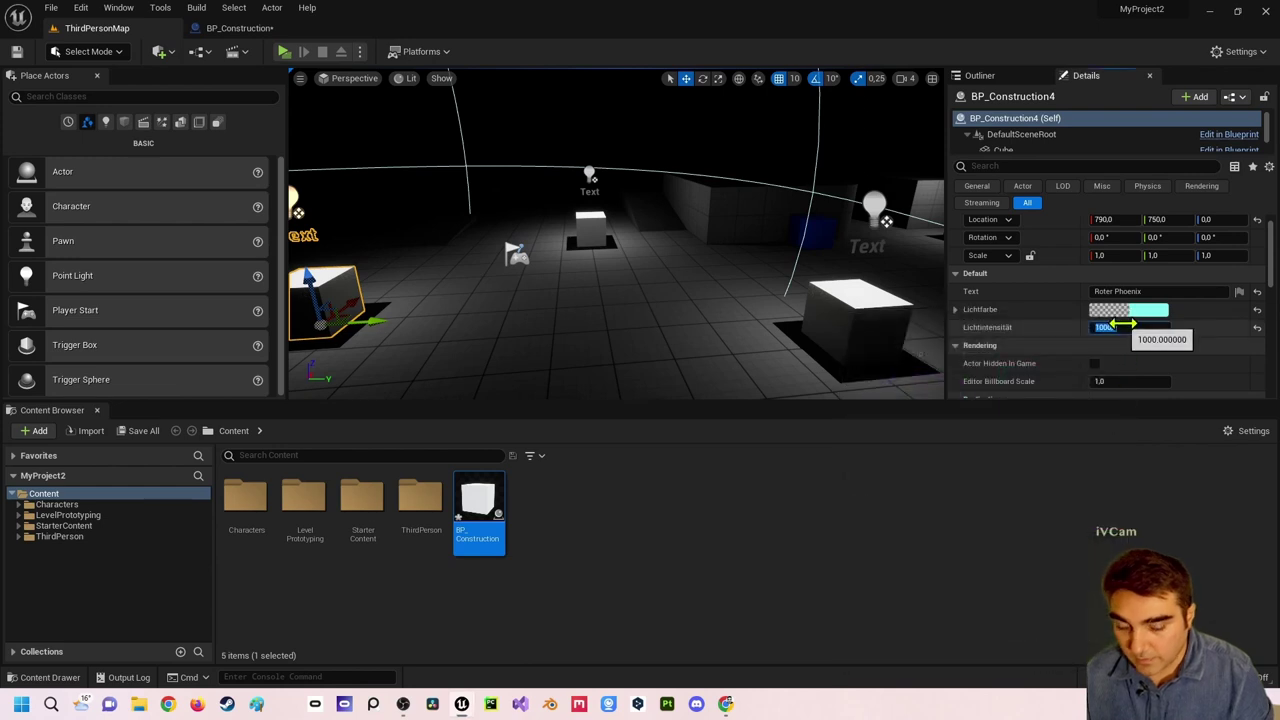
{"action": "type", "text": "800"}
{"action": "key", "text": "Return"}
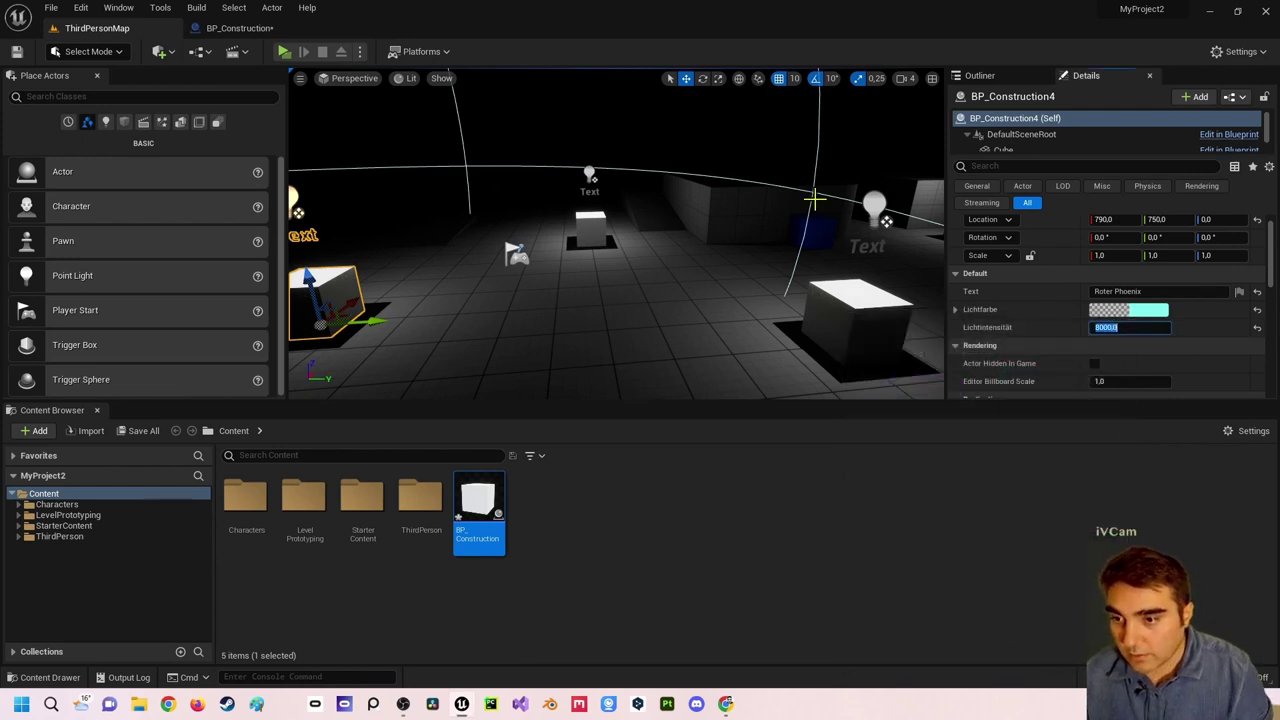
{"action": "right_click_drag", "start_coordinate": [620, 225], "coordinate": [683, 194]}
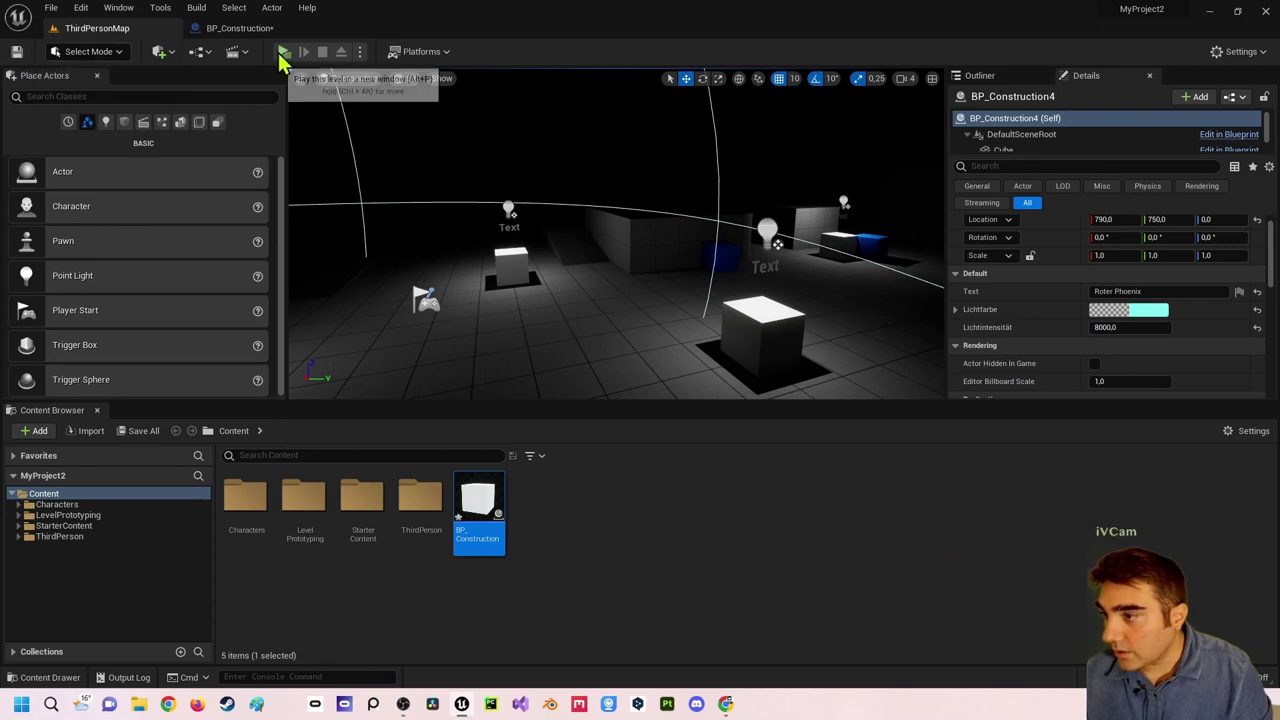
{"action": "left_click", "coordinate": [284, 51]}
{"action": "key", "text": "w"}
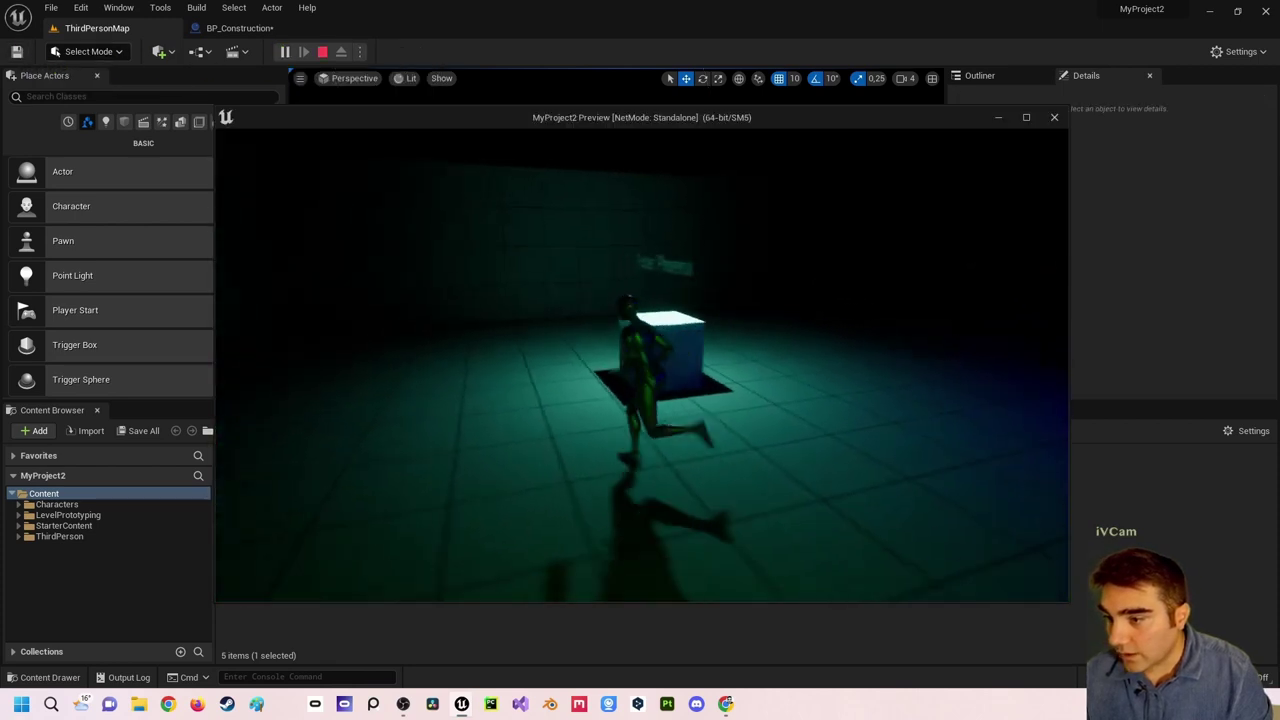
{"action": "key", "text": "w"}
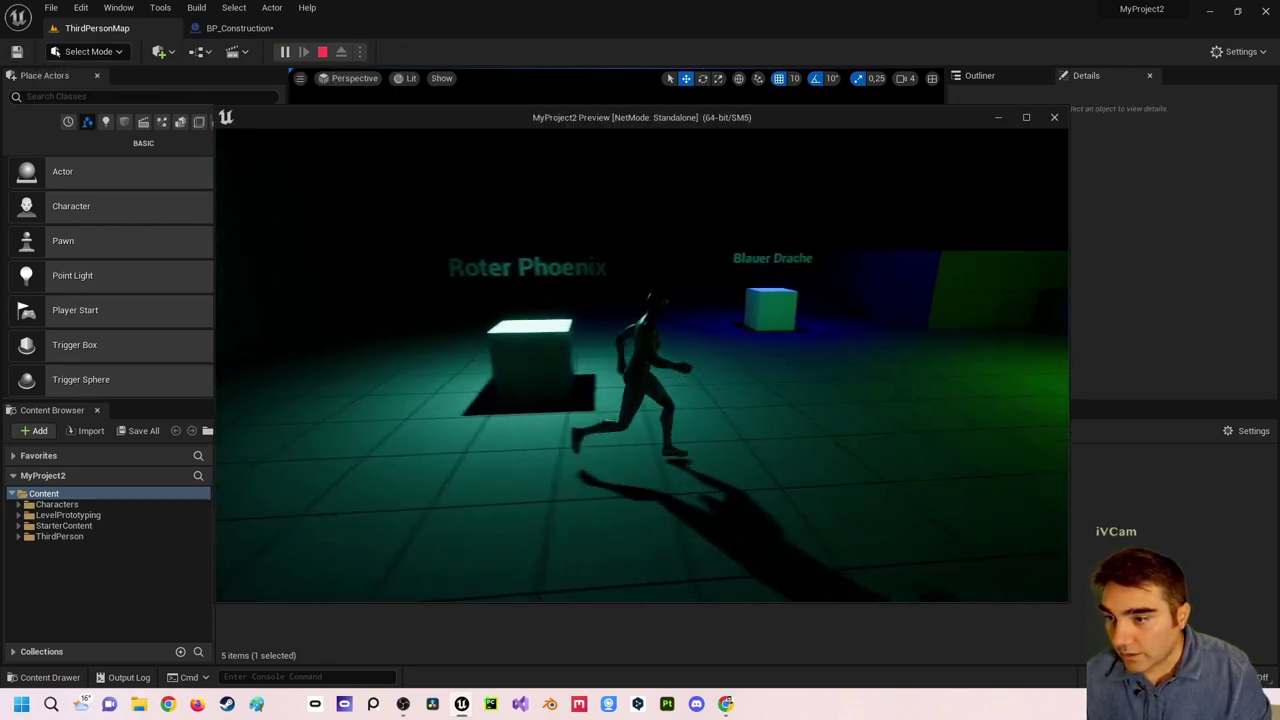
{"action": "key", "text": "w"}
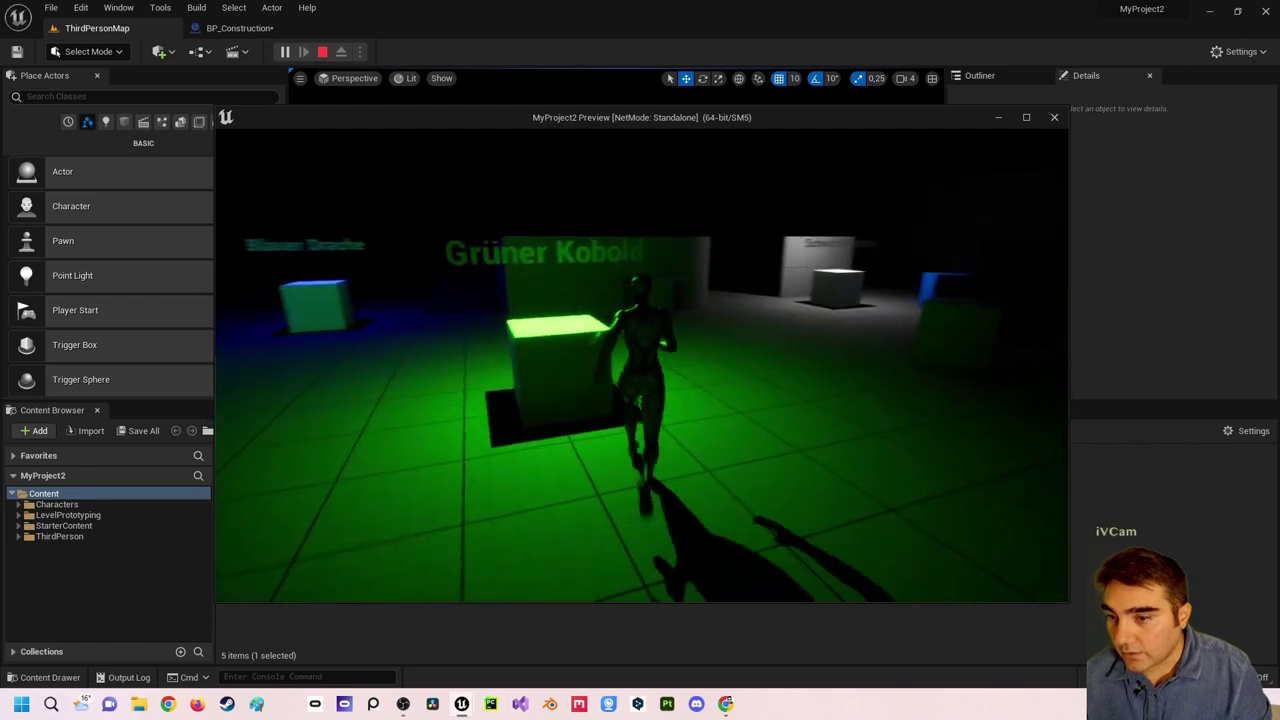
{"action": "key", "text": "w"}
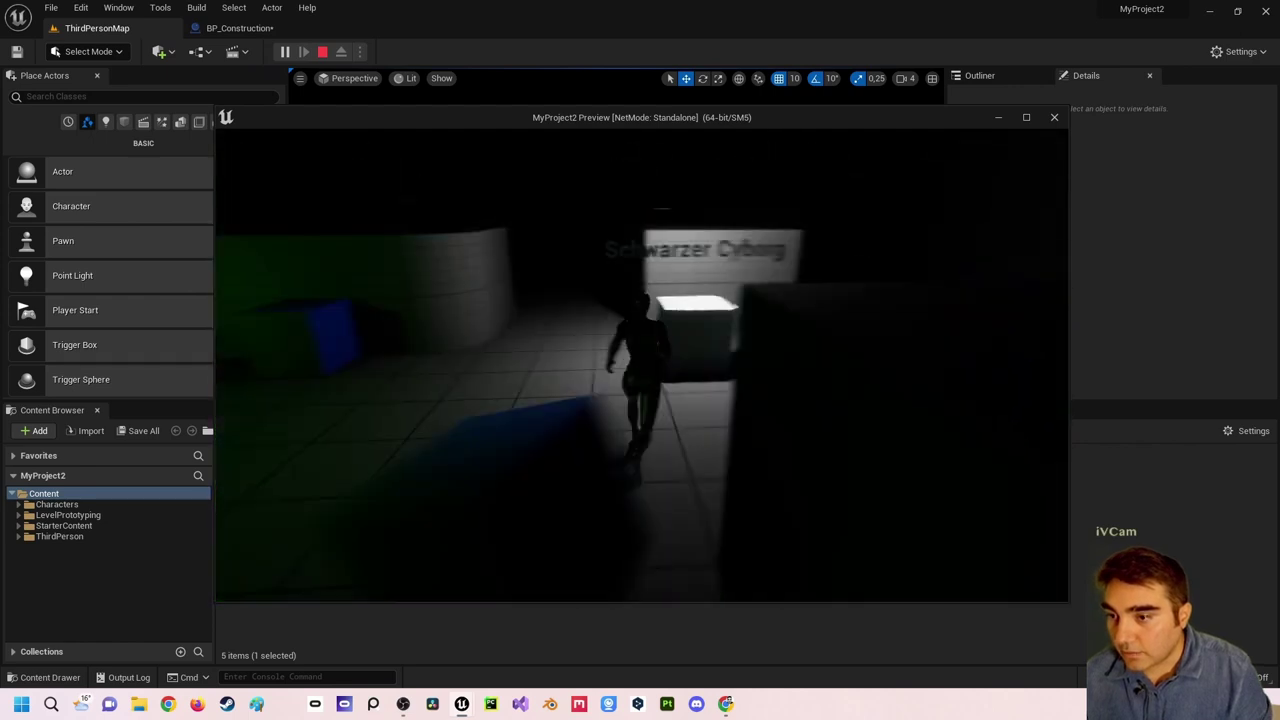
{"action": "key", "text": "Escape"}
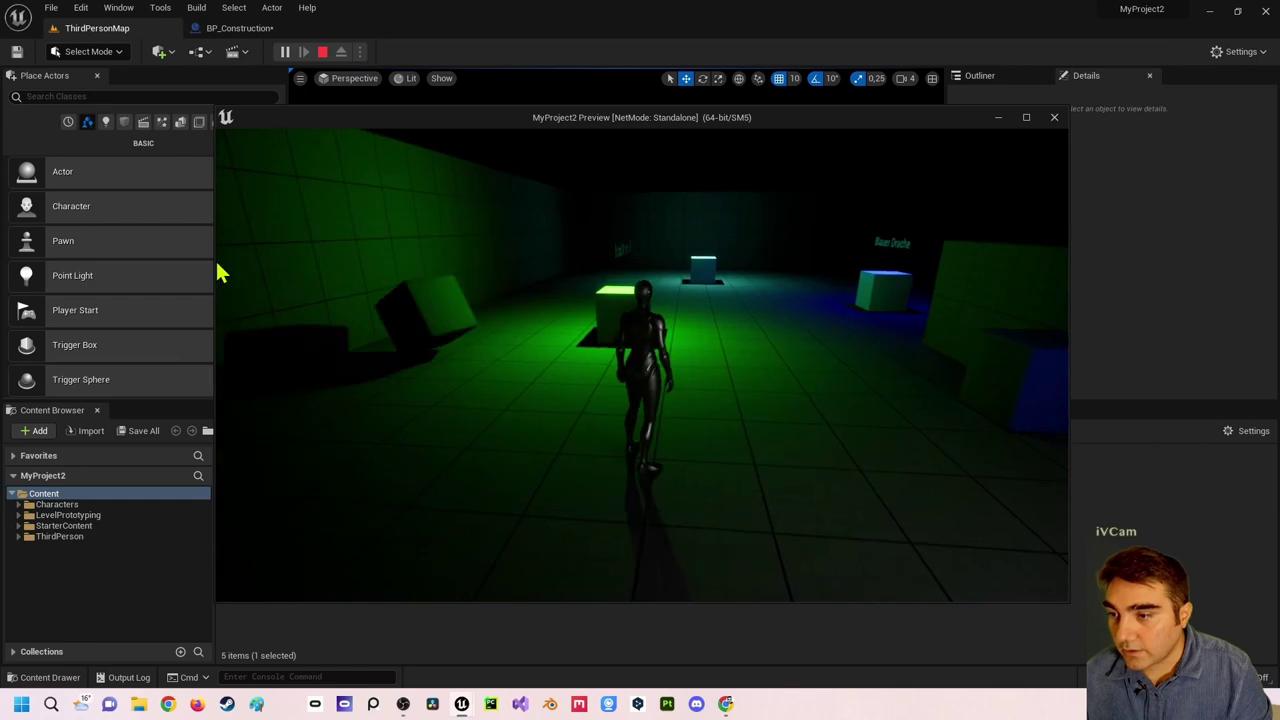
Cut the BeginPlay text and light node chain and paste it into the Construction Script.
{"action": "left_click", "coordinate": [239, 30]}
{"action": "scroll", "coordinate": [509, 221], "scroll_direction": "down", "scroll_amount": 1}
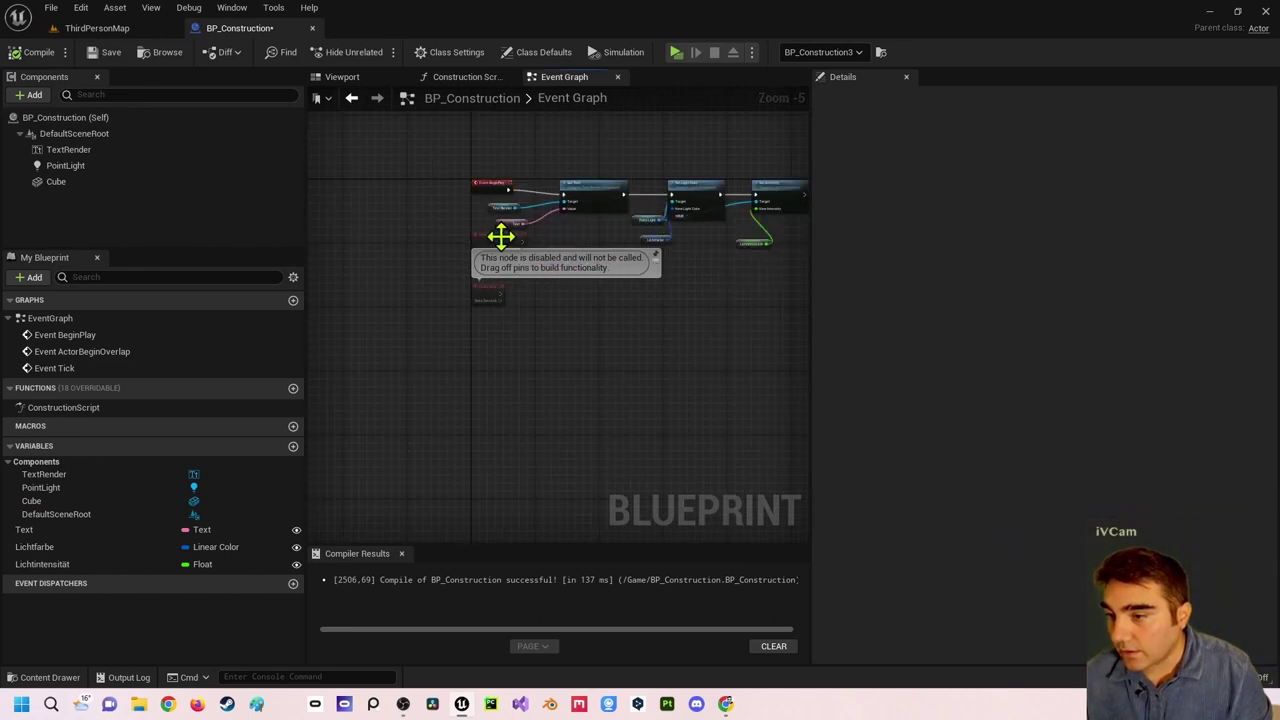
{"action": "right_click_drag", "start_coordinate": [501, 236], "coordinate": [428, 204]}
{"action": "left_click_drag", "start_coordinate": [483, 220], "coordinate": [476, 155]}
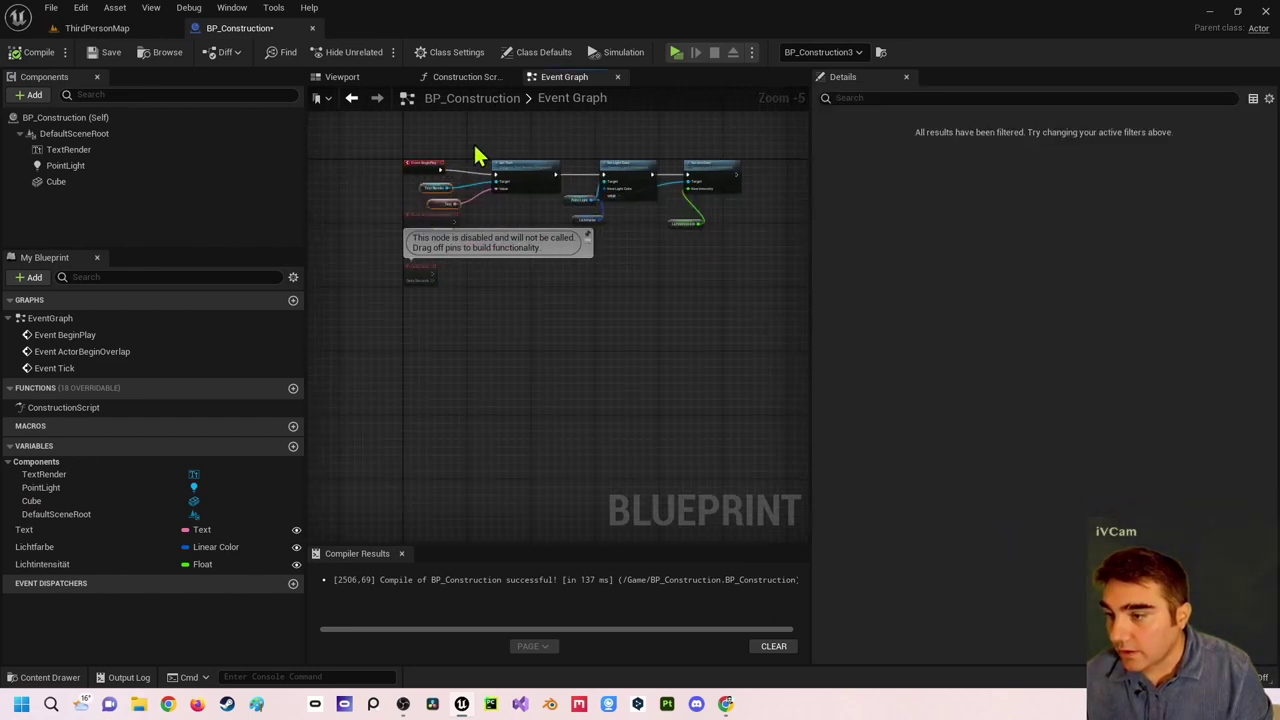
{"action": "left_click_drag", "start_coordinate": [697, 233], "coordinate": [728, 251]}
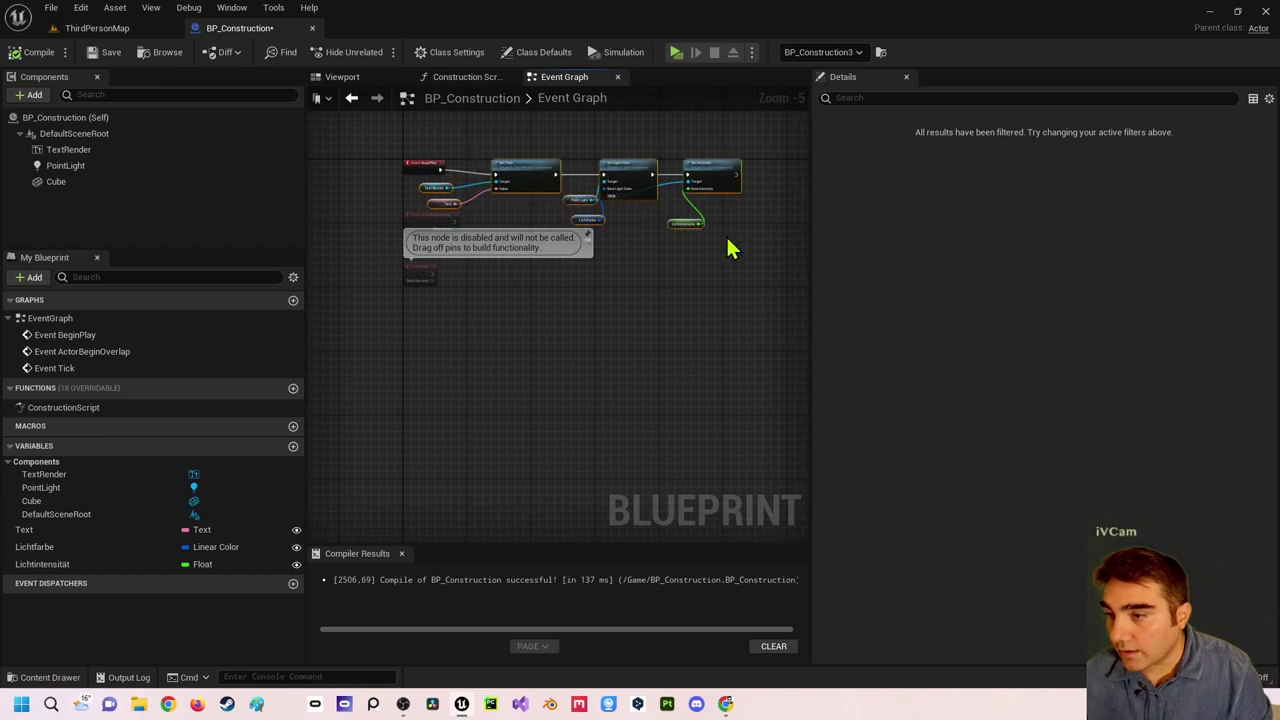
{"action": "left_click", "coordinate": [459, 77]}
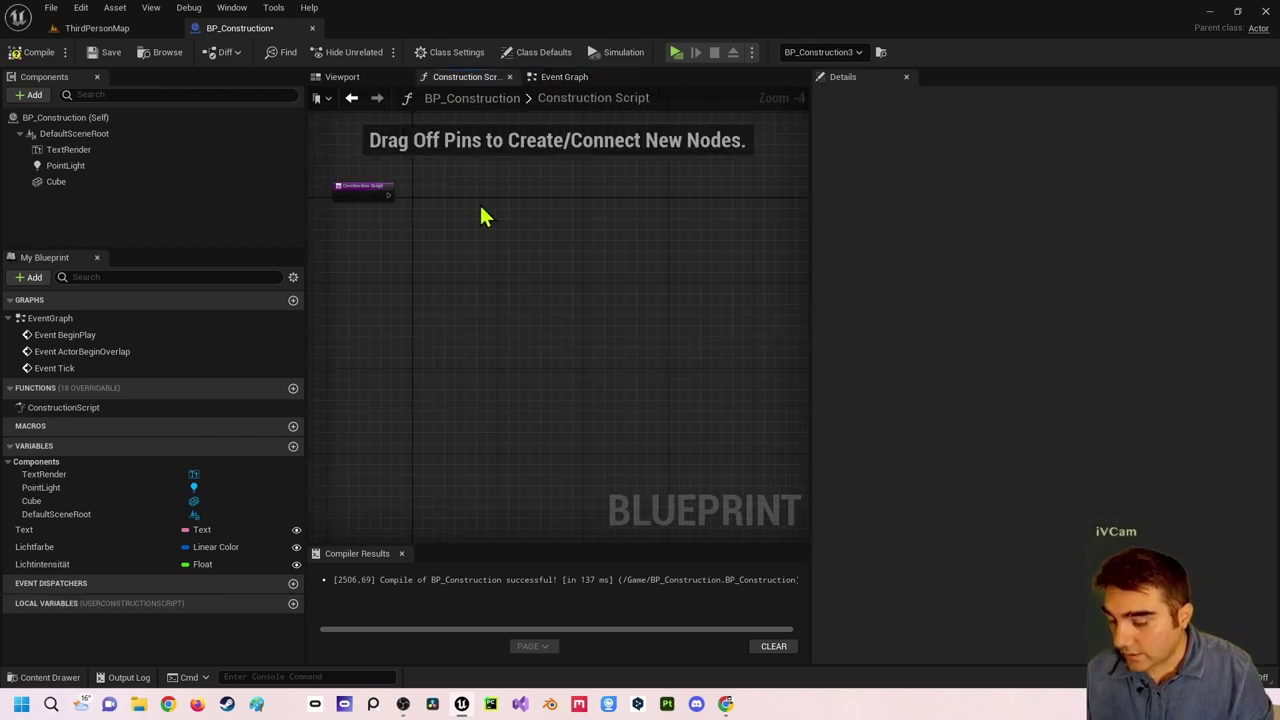
{"action": "key", "text": "ctrl+v"}
{"action": "mouse_move", "coordinate": [418, 173]}
{"action": "left_mouse_down"}
{"action": "mouse_move", "coordinate": [443, 189]}
{"action": "mouse_move", "coordinate": [429, 202]}
{"action": "left_mouse_up"}
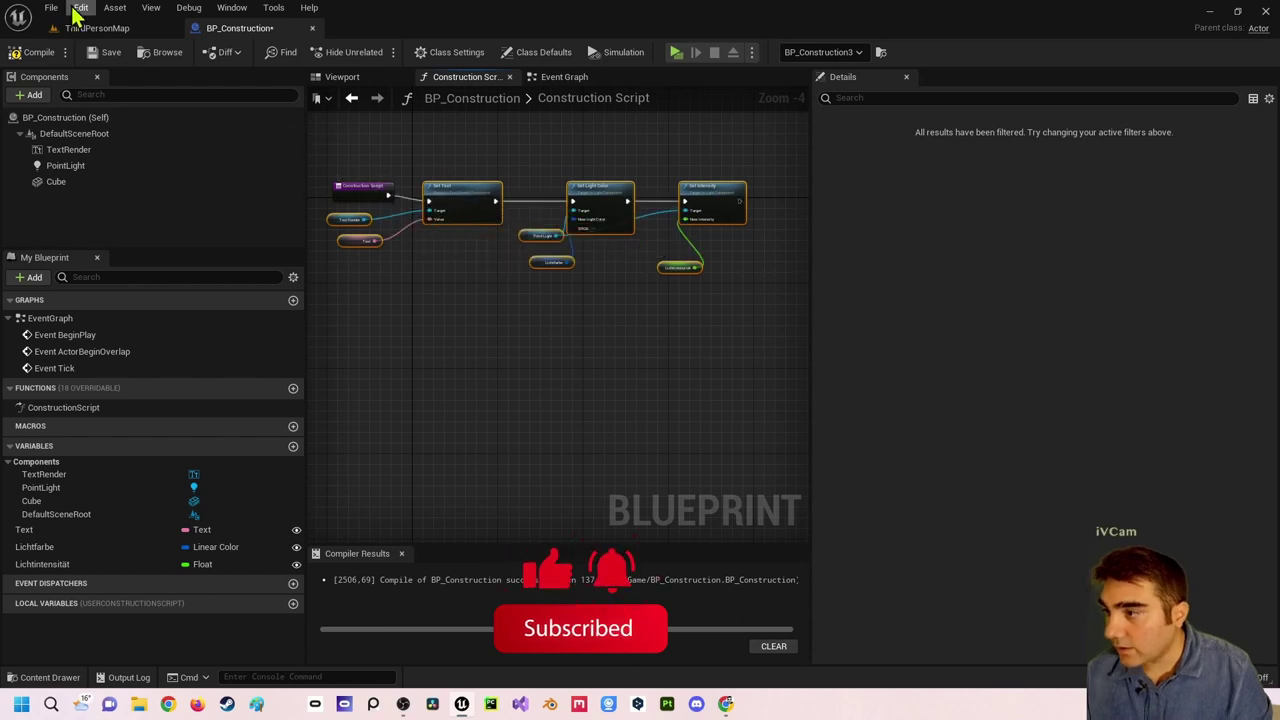
{"action": "left_click", "coordinate": [38, 52]}
{"action": "left_click", "coordinate": [97, 28]}
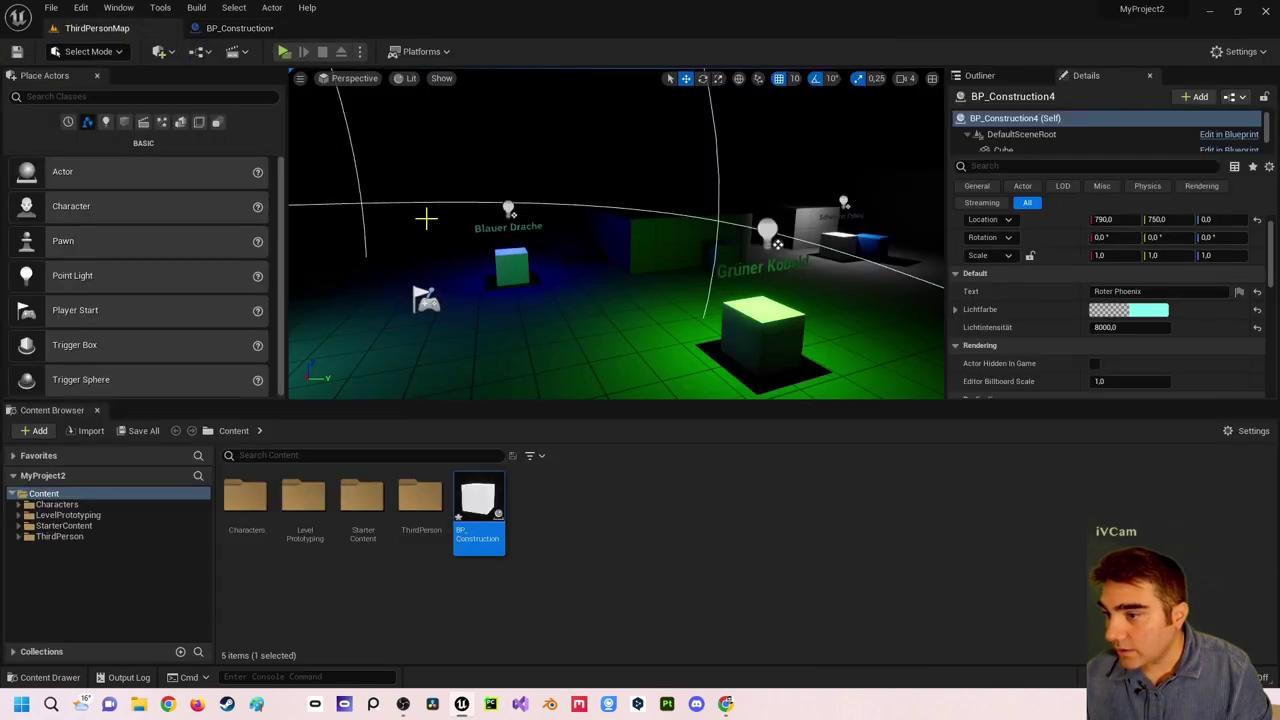
{"action": "right_click_drag", "start_coordinate": [616, 240], "coordinate": [700, 240]}
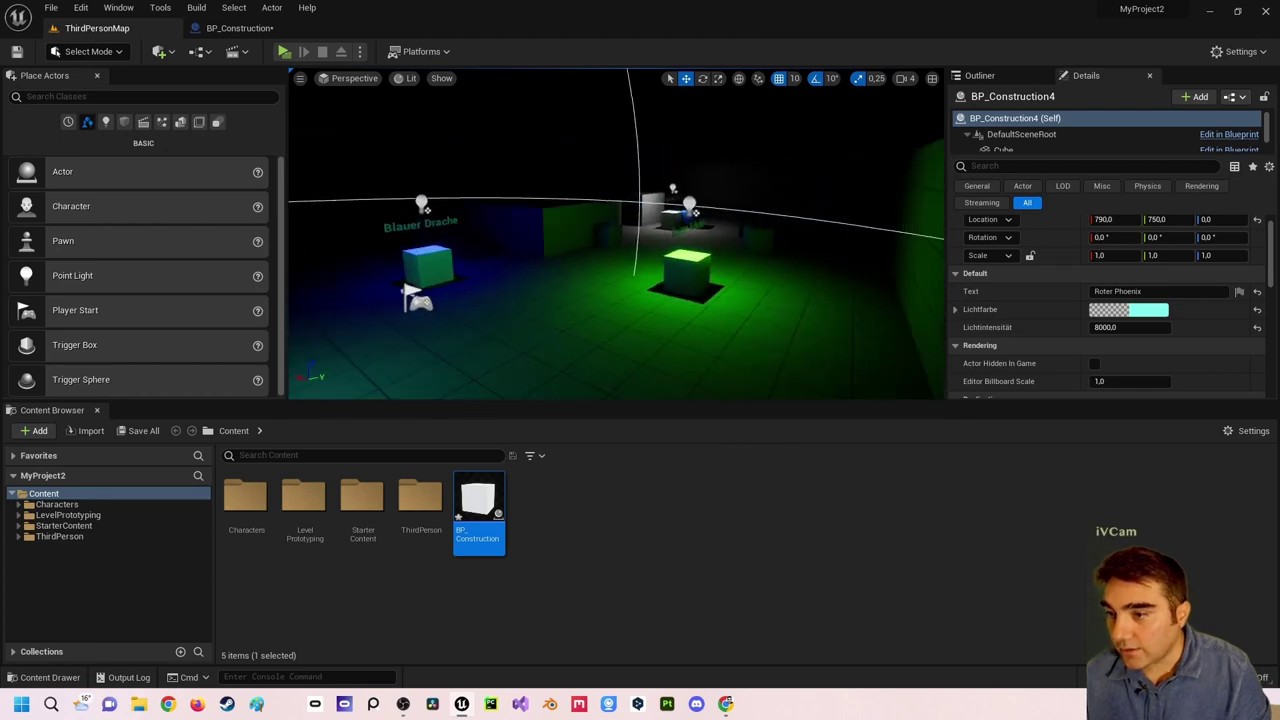
{"action": "right_click_drag", "start_coordinate": [616, 240], "coordinate": [550, 243]}
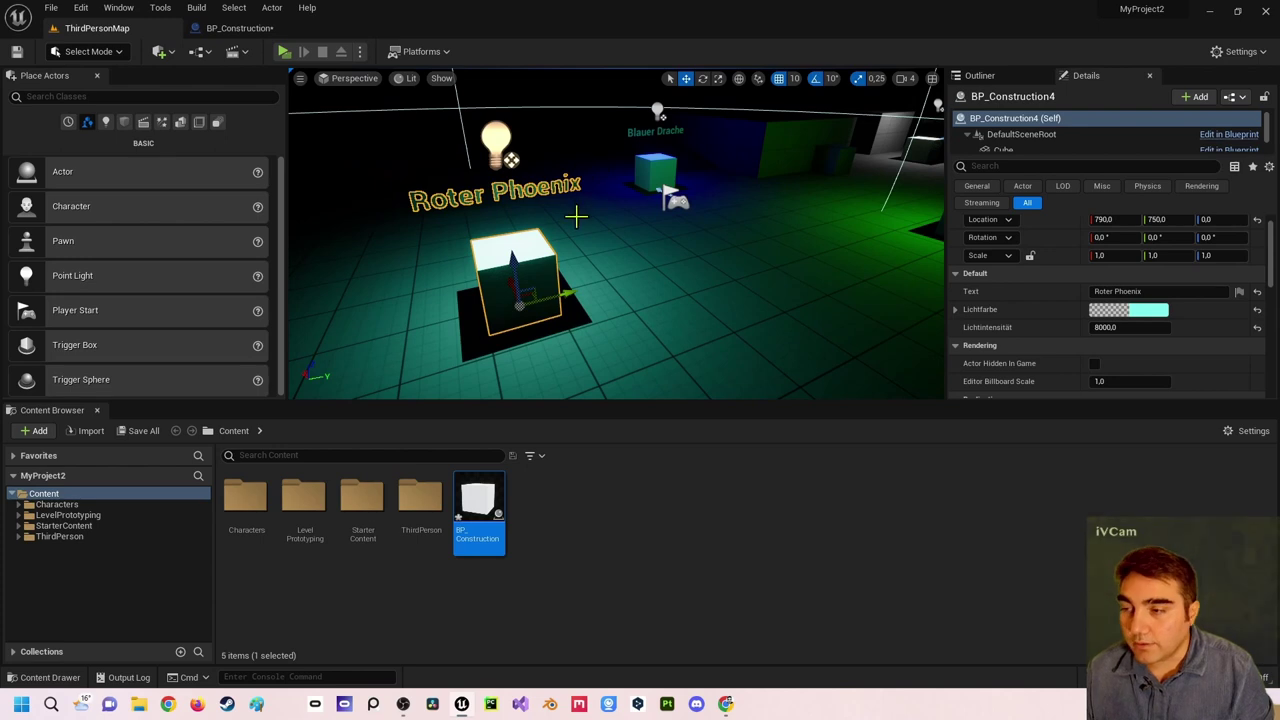
{"action": "right_click_drag", "start_coordinate": [576, 217], "coordinate": [576, 217]}
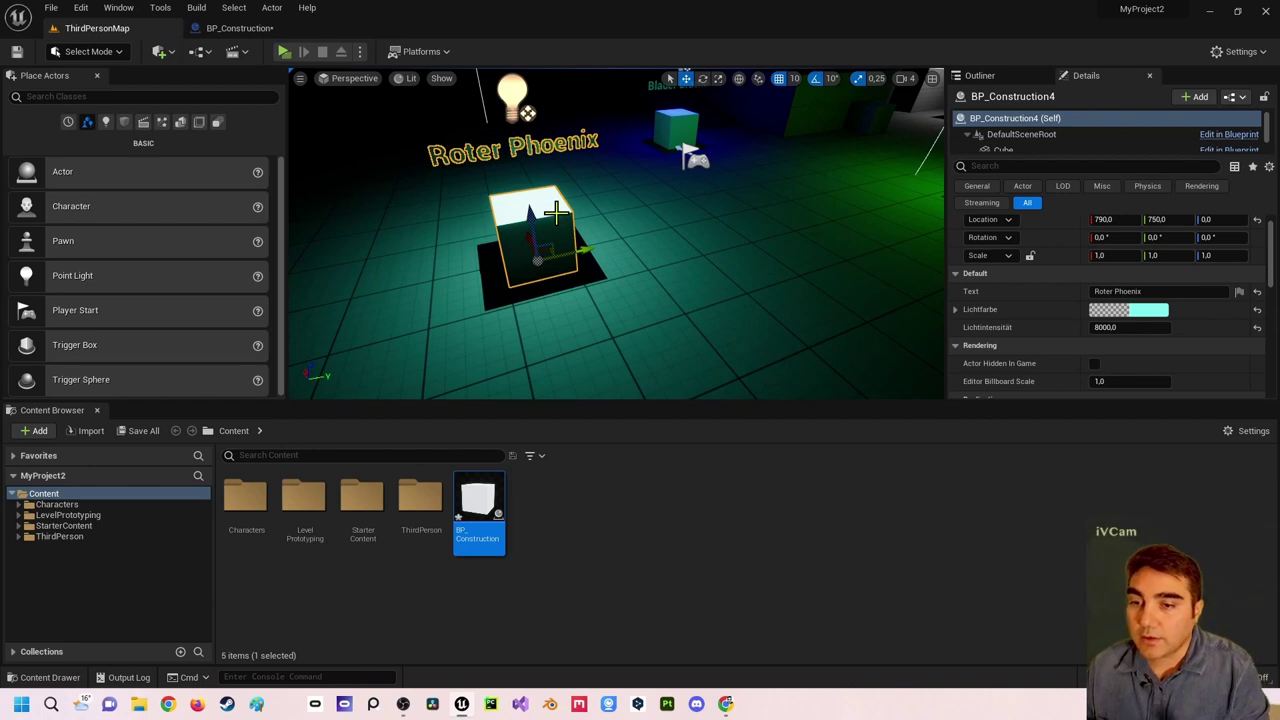
Turn Roter Phoenix's light magenta and raise its intensity.
{"action": "right_click_drag", "start_coordinate": [576, 217], "coordinate": [576, 217]}
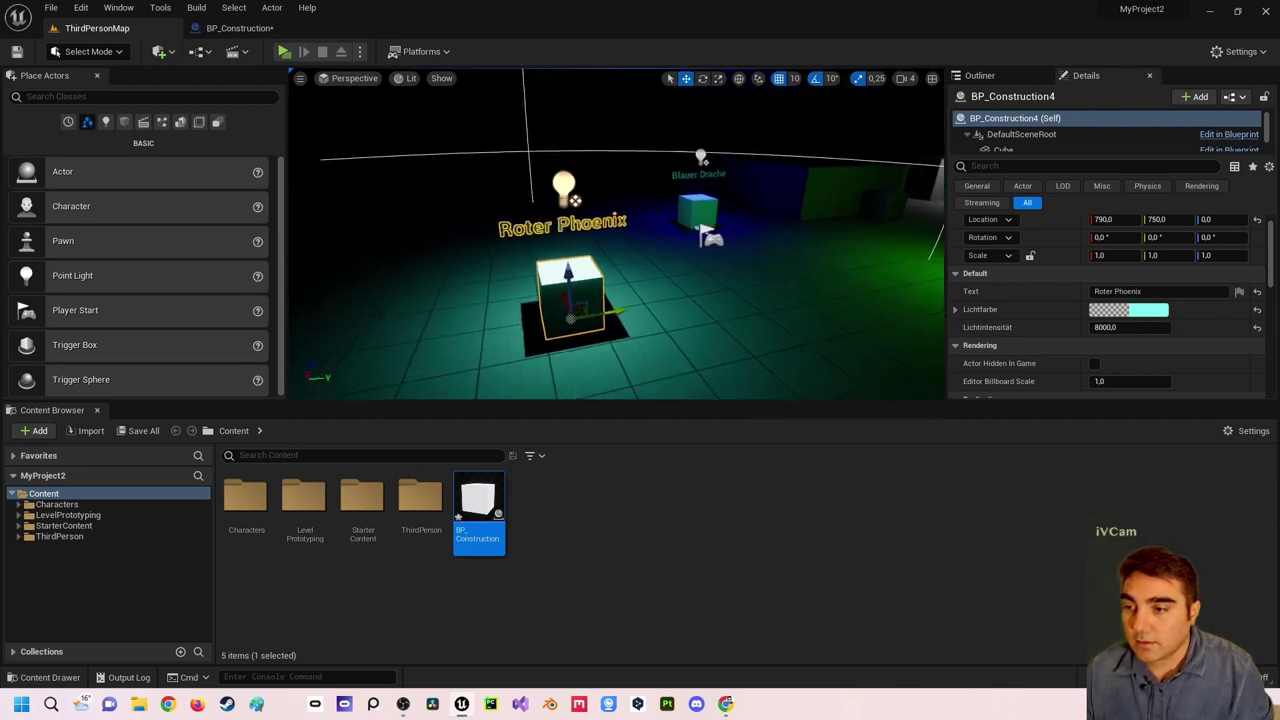
{"action": "left_click", "coordinate": [1147, 310]}
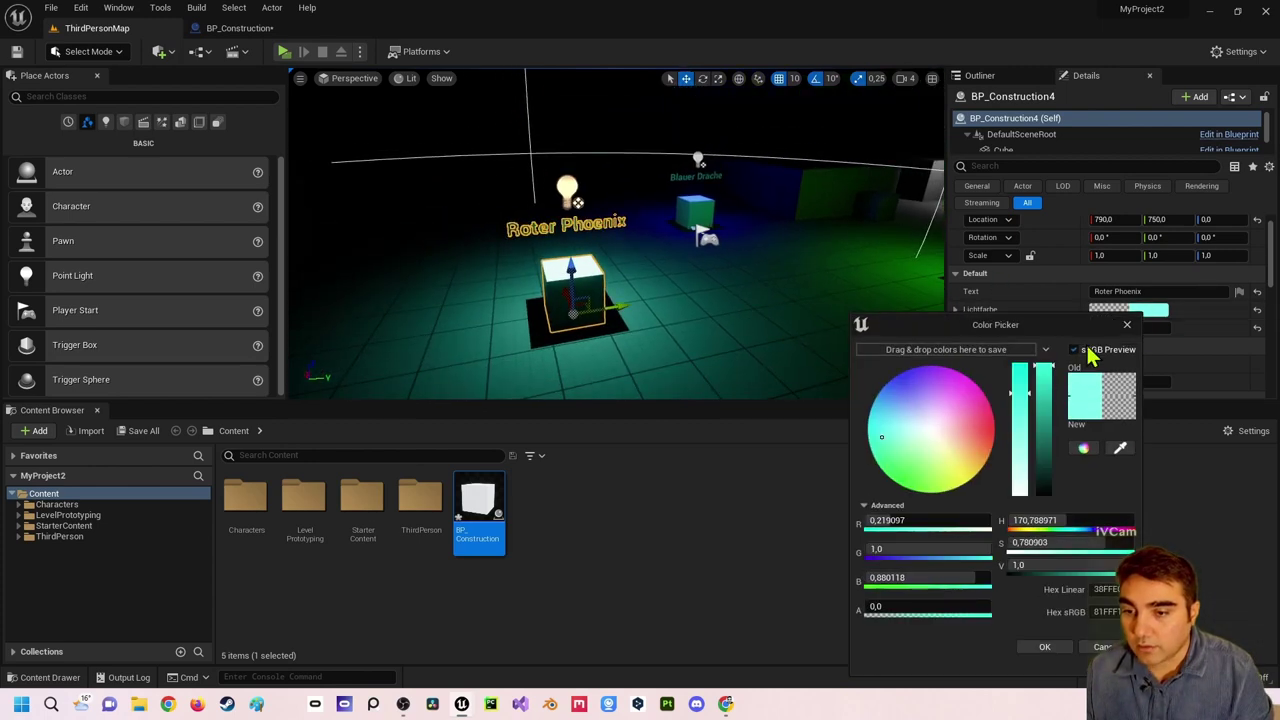
{"action": "left_click", "coordinate": [1127, 325]}
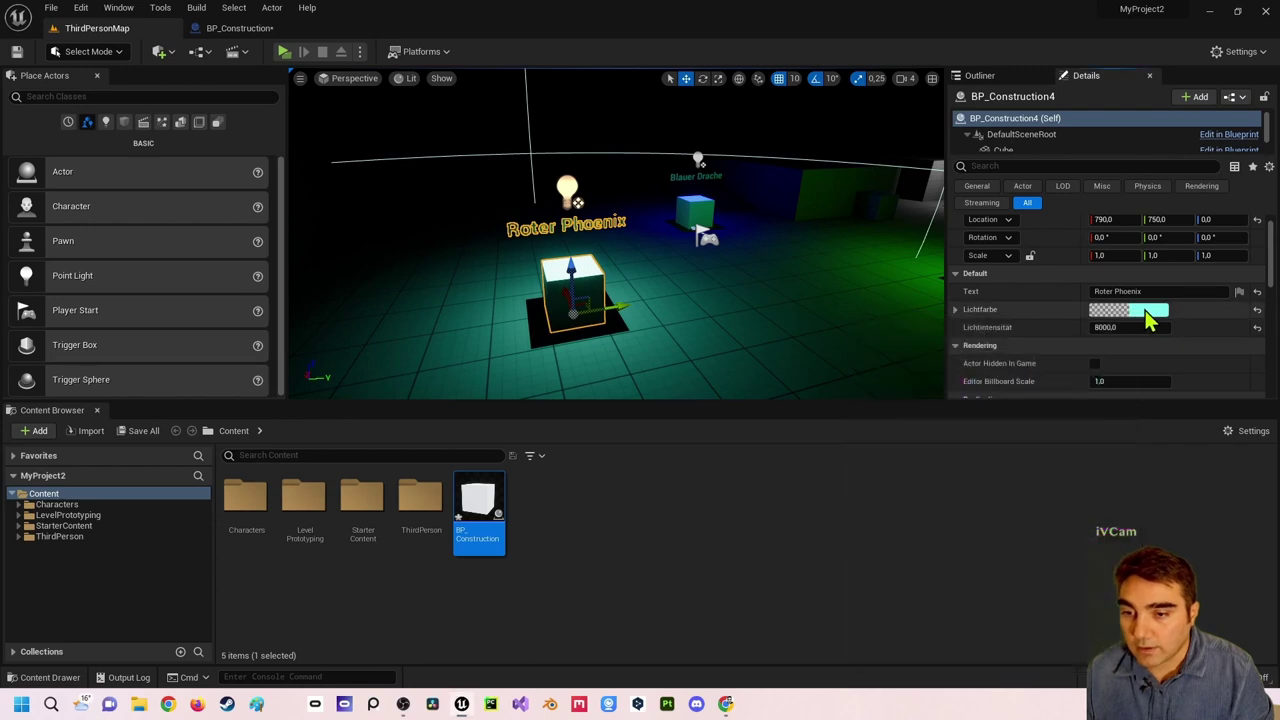
{"action": "left_click", "coordinate": [1145, 311]}
{"action": "left_click", "coordinate": [962, 370]}
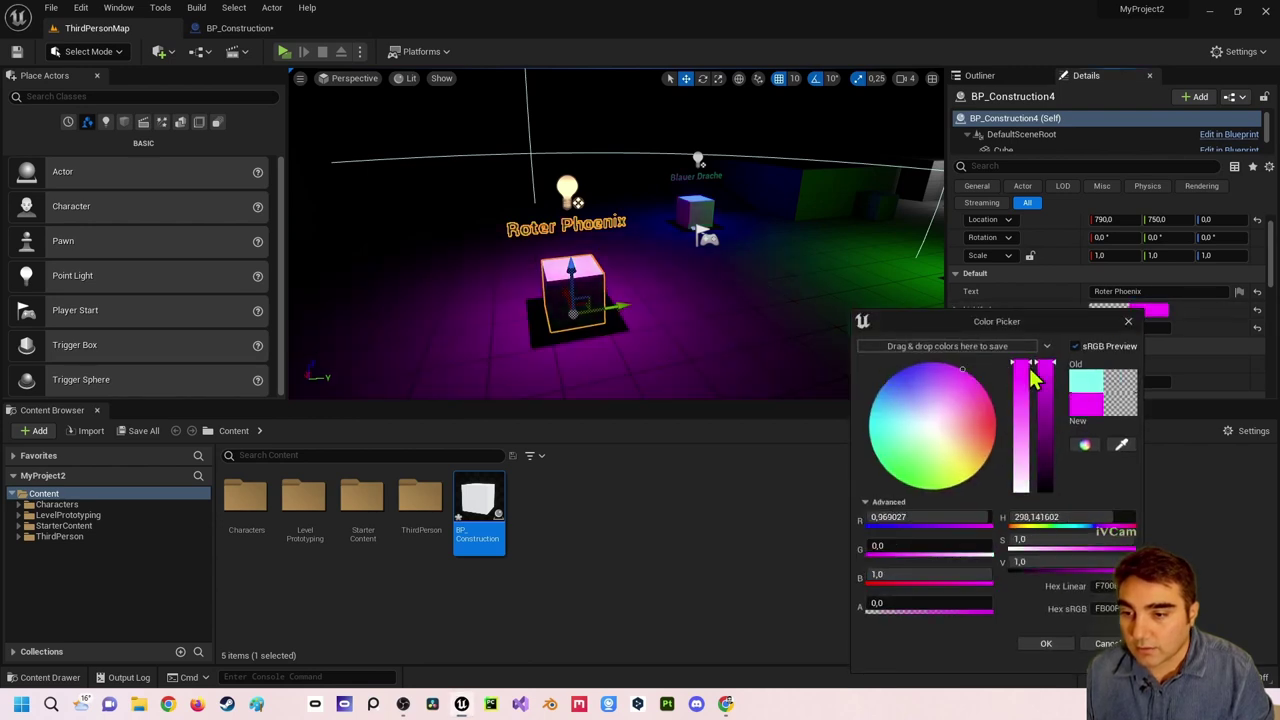
{"action": "left_click", "coordinate": [1046, 644]}
{"action": "mouse_move", "coordinate": [1123, 327]}
{"action": "left_mouse_down"}
{"action": "mouse_move", "coordinate": [1200, 327]}
{"action": "mouse_move", "coordinate": [1152, 327]}
{"action": "left_mouse_up"}
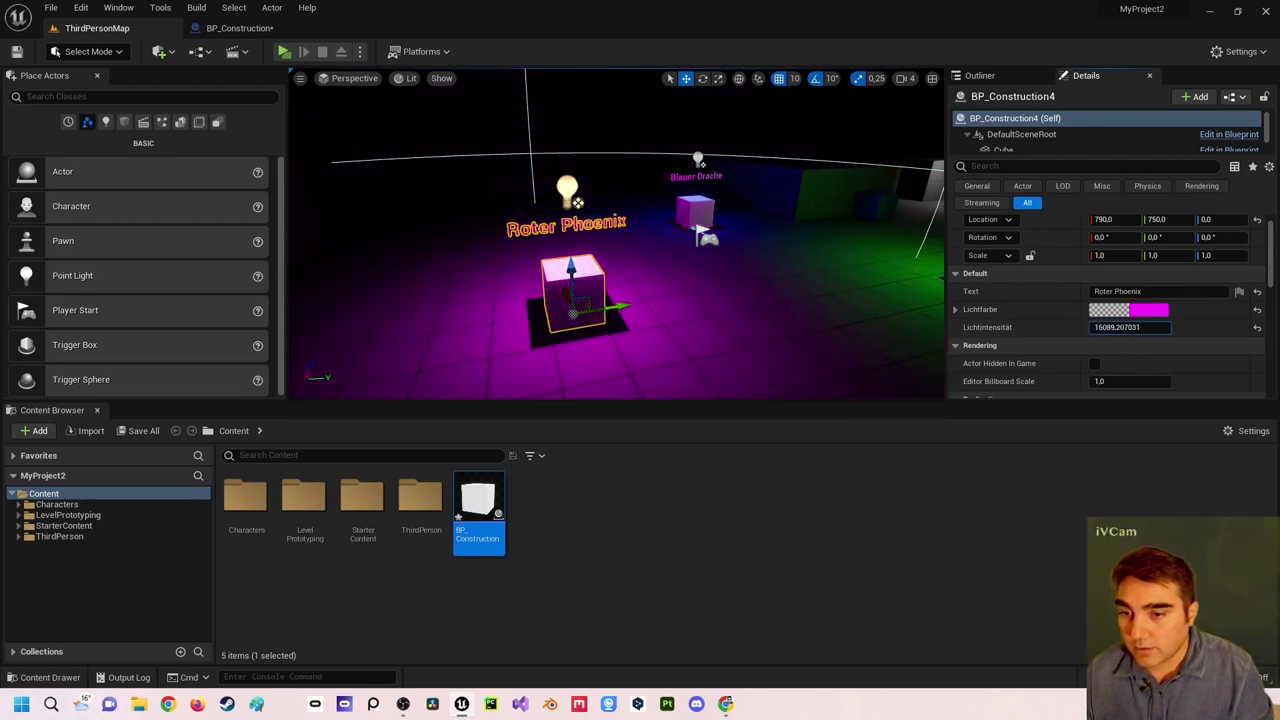
Retitle it 'Herr der Ringe' and lower Blauer Drache's light intensity.
{"action": "left_click", "coordinate": [1120, 291]}
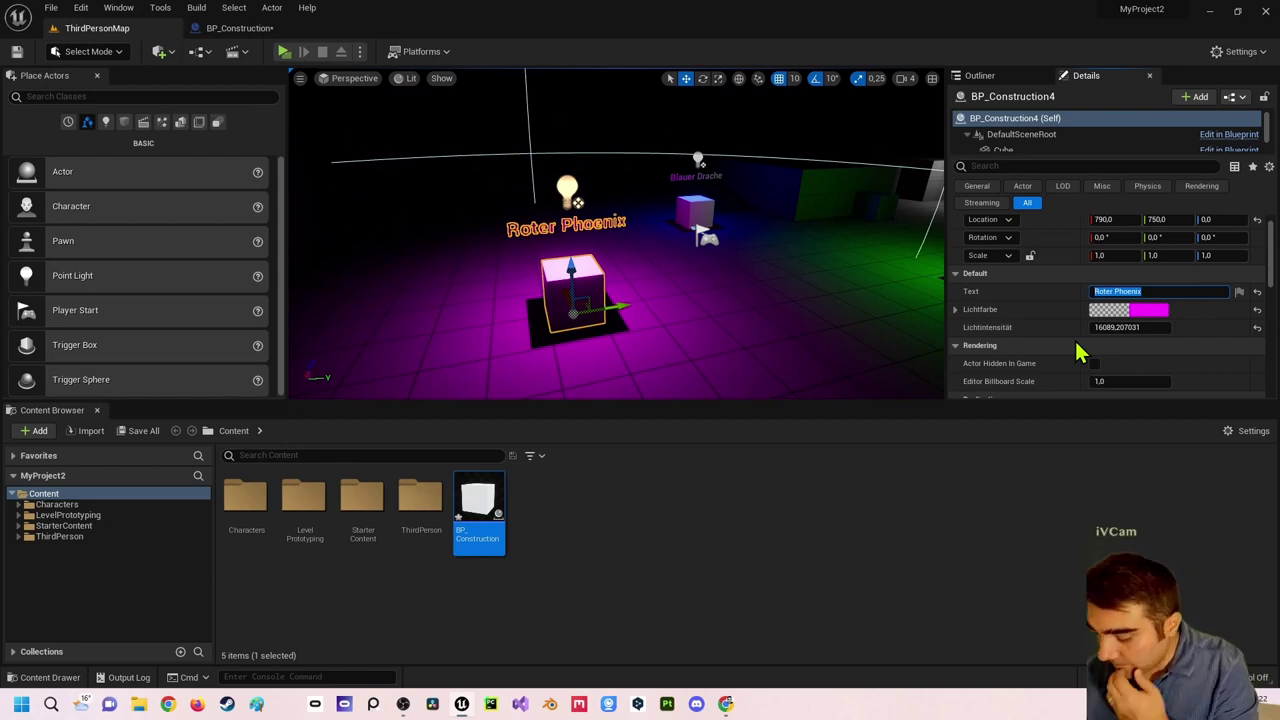
{"action": "type", "text": "Herr D"}
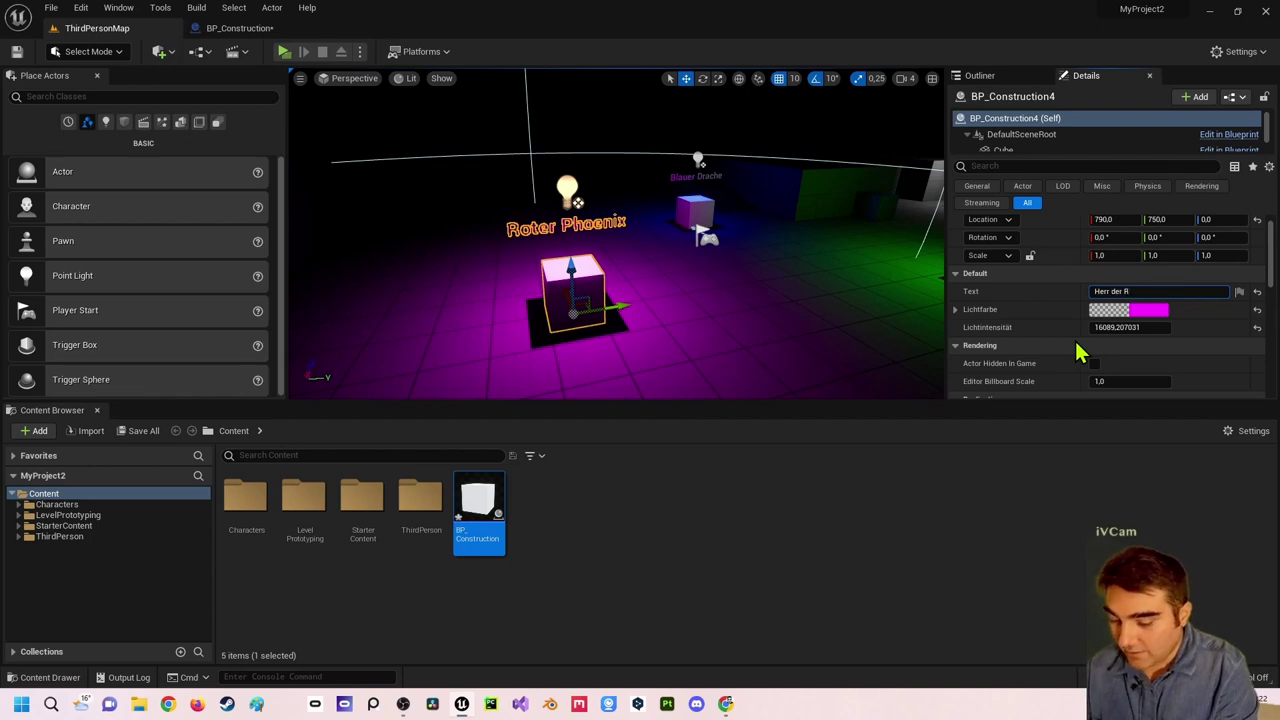
{"action": "key", "text": "Return"}
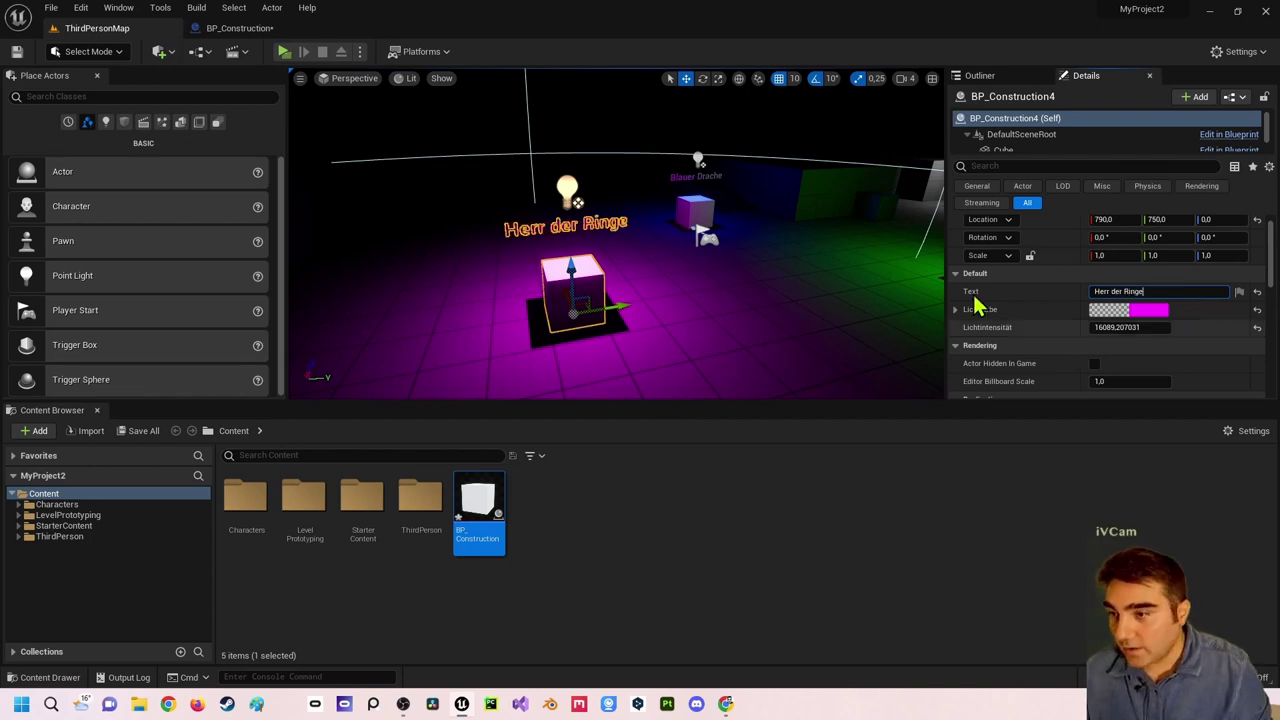
{"action": "left_click", "coordinate": [695, 210]}
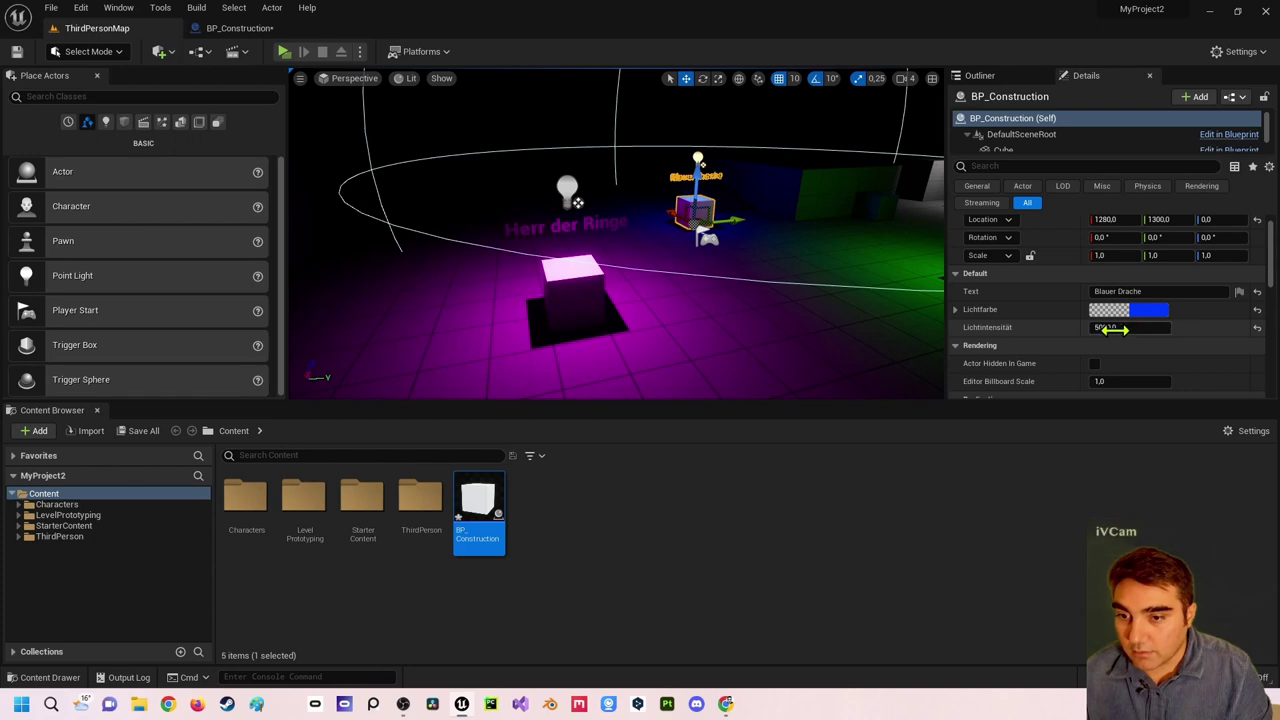
{"action": "left_click_drag", "start_coordinate": [1128, 327], "coordinate": [1060, 327]}
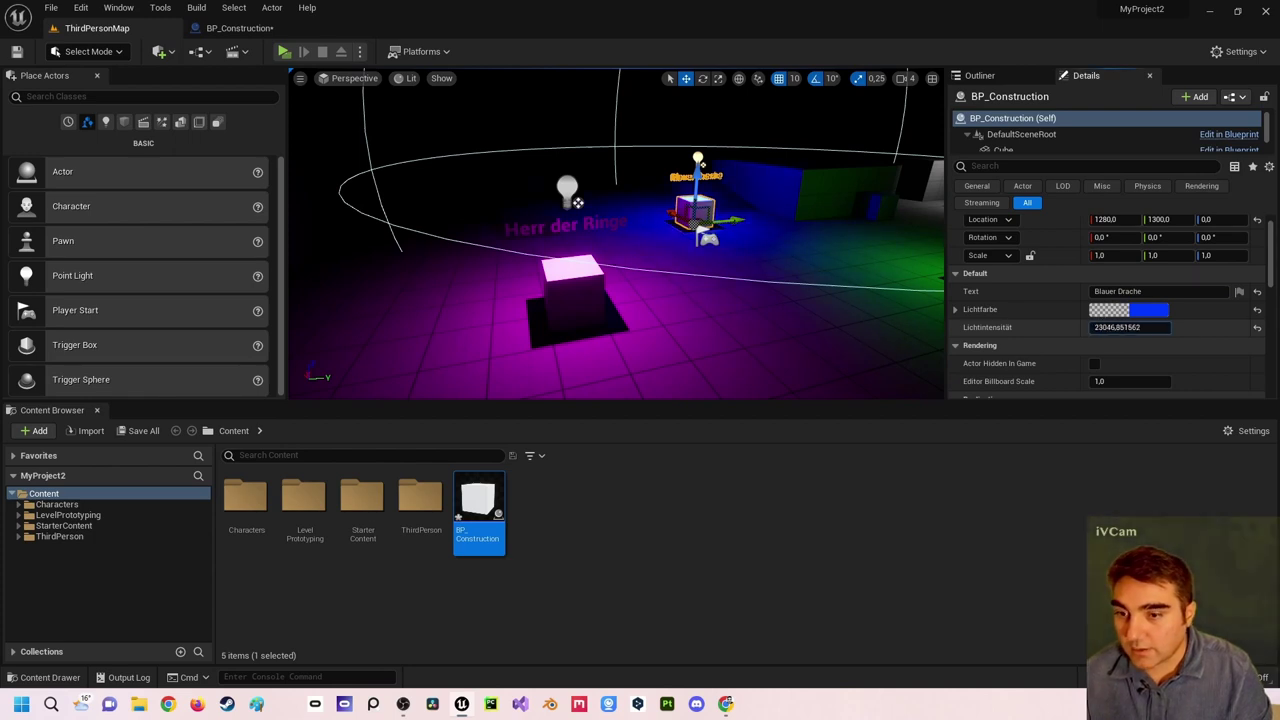
{"action": "left_click", "coordinate": [230, 30]}
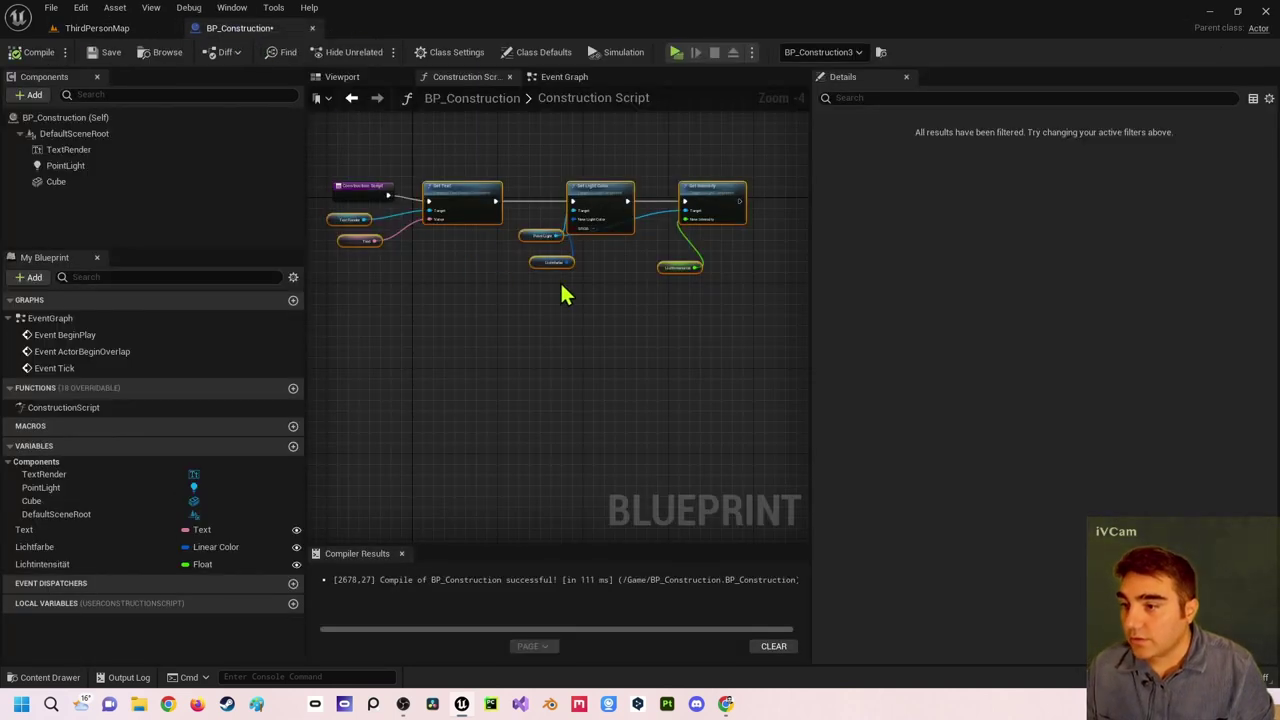
Look over the Construction Script nodes, then return to ThirdPersonMap near Blauer Drache.
{"action": "right_click_drag", "start_coordinate": [500, 258], "coordinate": [566, 258]}
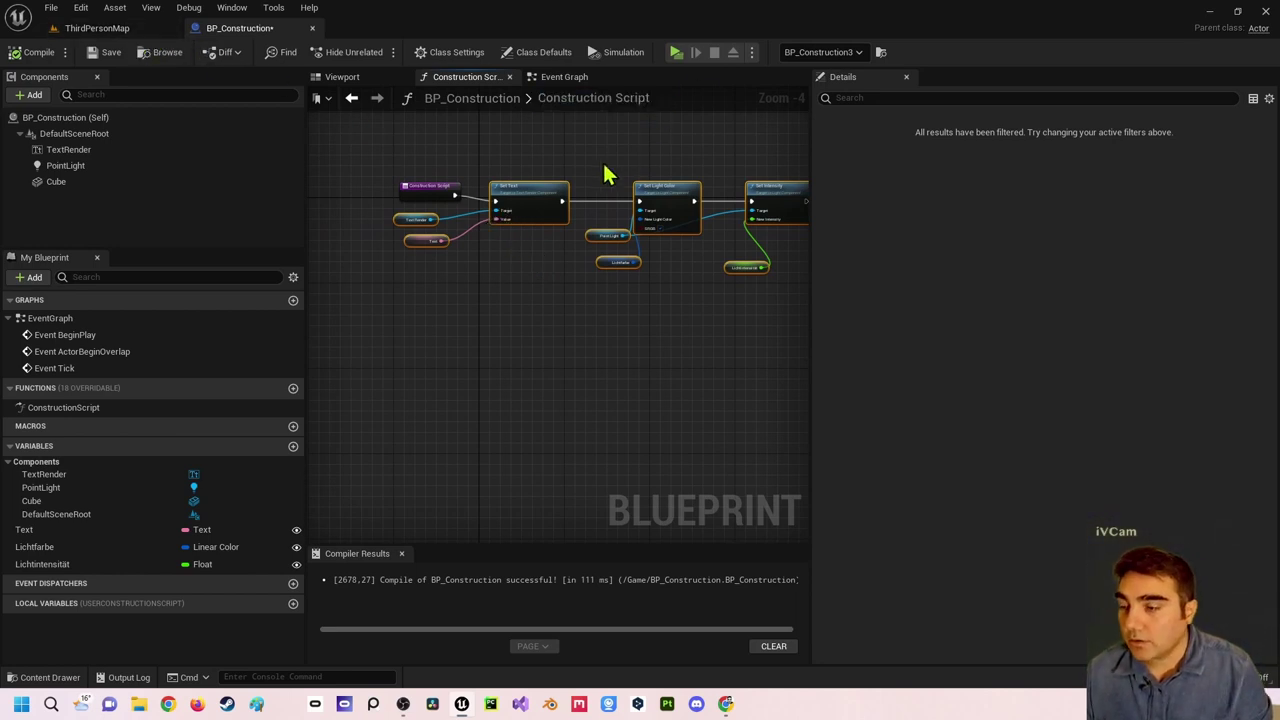
{"action": "scroll", "coordinate": [588, 178], "scroll_direction": "up", "scroll_amount": 1}
{"action": "scroll", "coordinate": [590, 182], "scroll_direction": "down", "scroll_amount": 1}
{"action": "right_click_drag", "start_coordinate": [590, 182], "coordinate": [550, 157]}
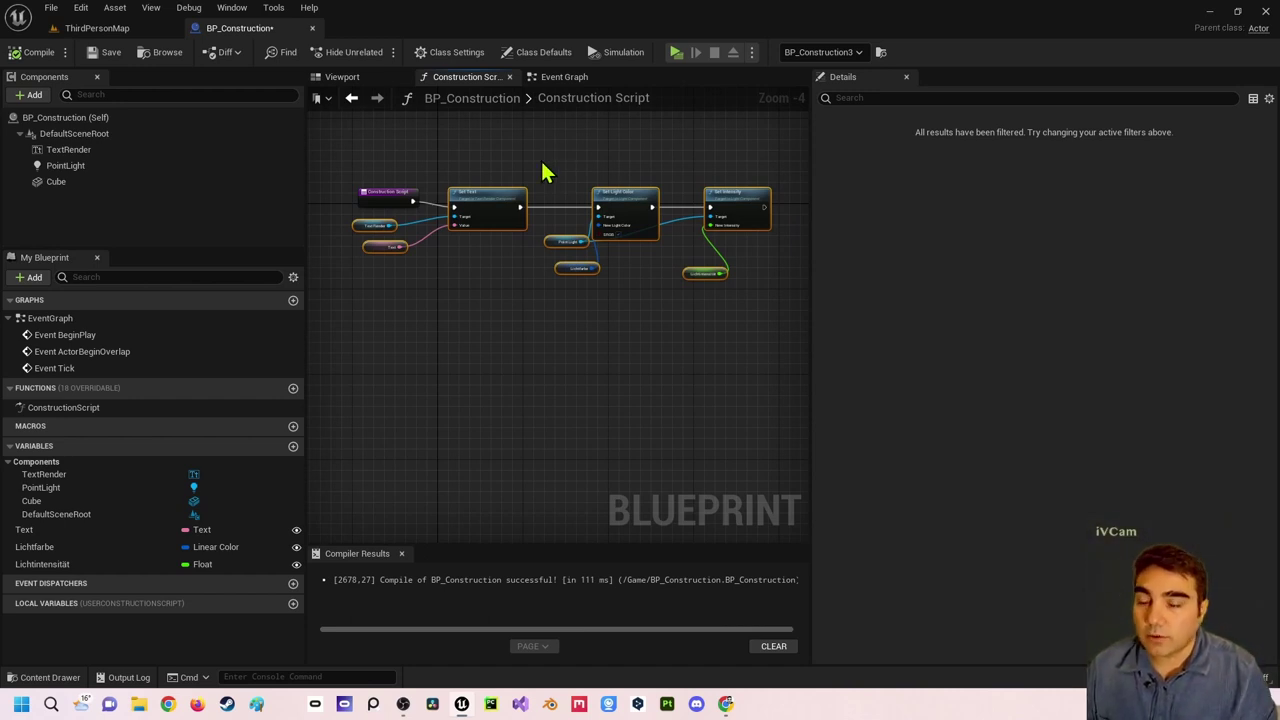
{"action": "left_click", "coordinate": [100, 28]}
{"action": "right_click_drag", "start_coordinate": [616, 234], "coordinate": [660, 240]}
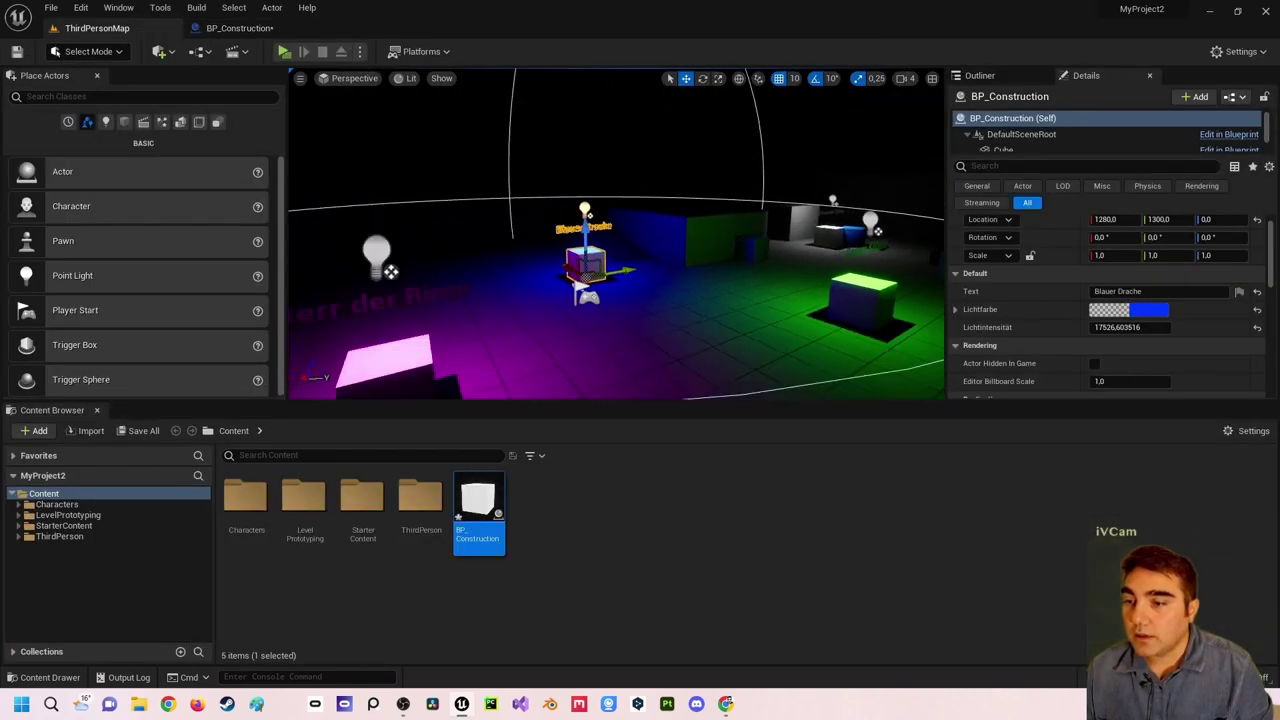
{"action": "right_click_drag", "start_coordinate": [660, 240], "coordinate": [708, 226]}
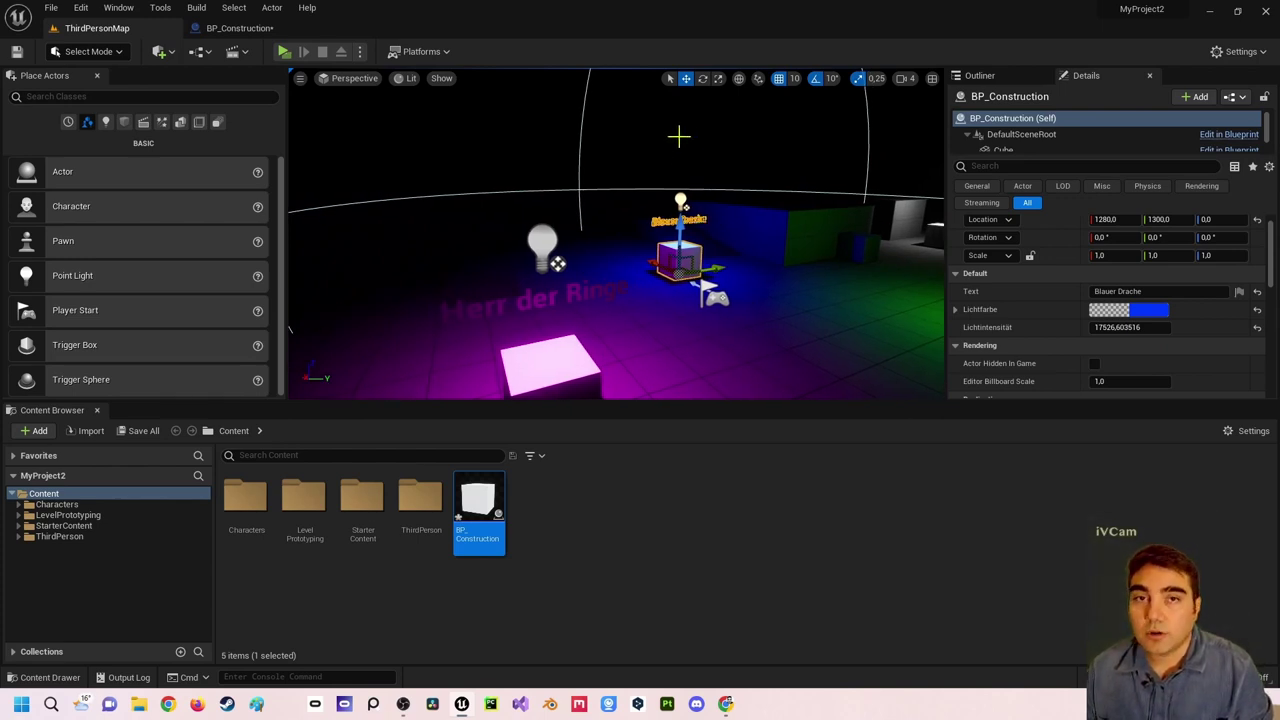
{"action": "right_click_drag", "start_coordinate": [650, 185], "coordinate": [690, 188]}
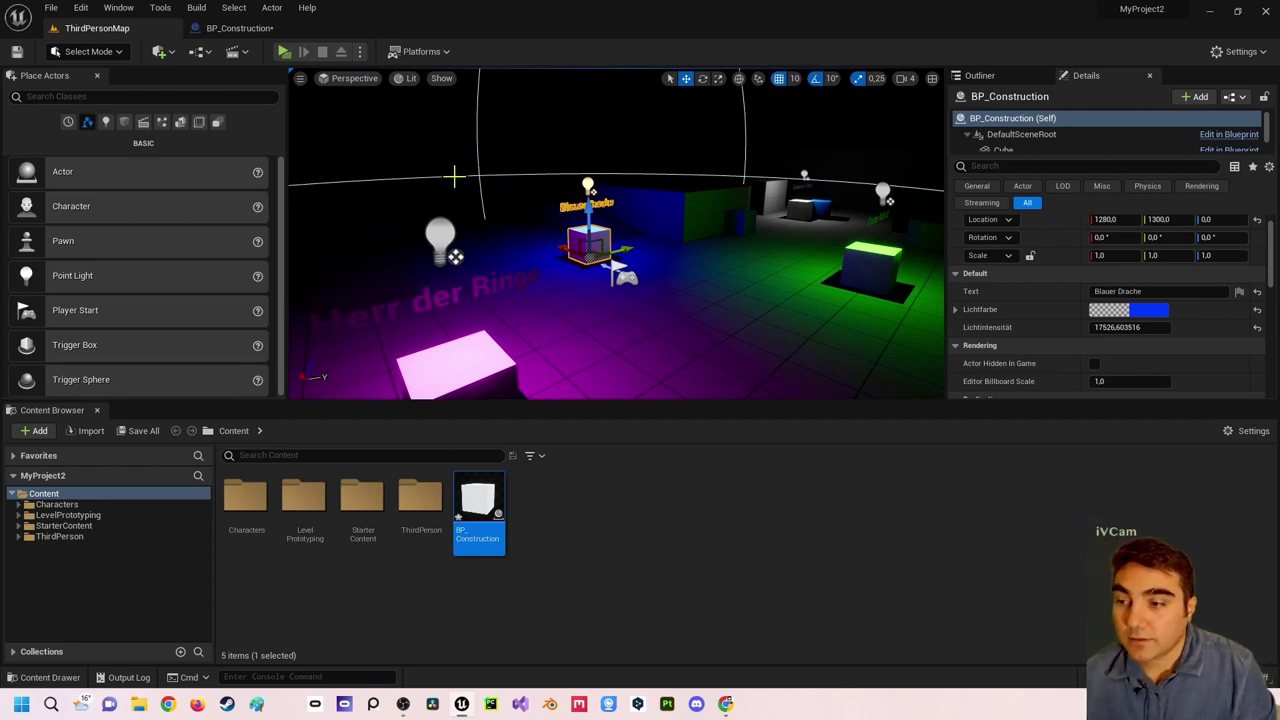
Zoom in on BP_Construction's Event Graph showing only BeginPlay, ActorBeginOverlap and Tick events.
{"action": "left_click", "coordinate": [250, 33]}
{"action": "left_click", "coordinate": [558, 80]}
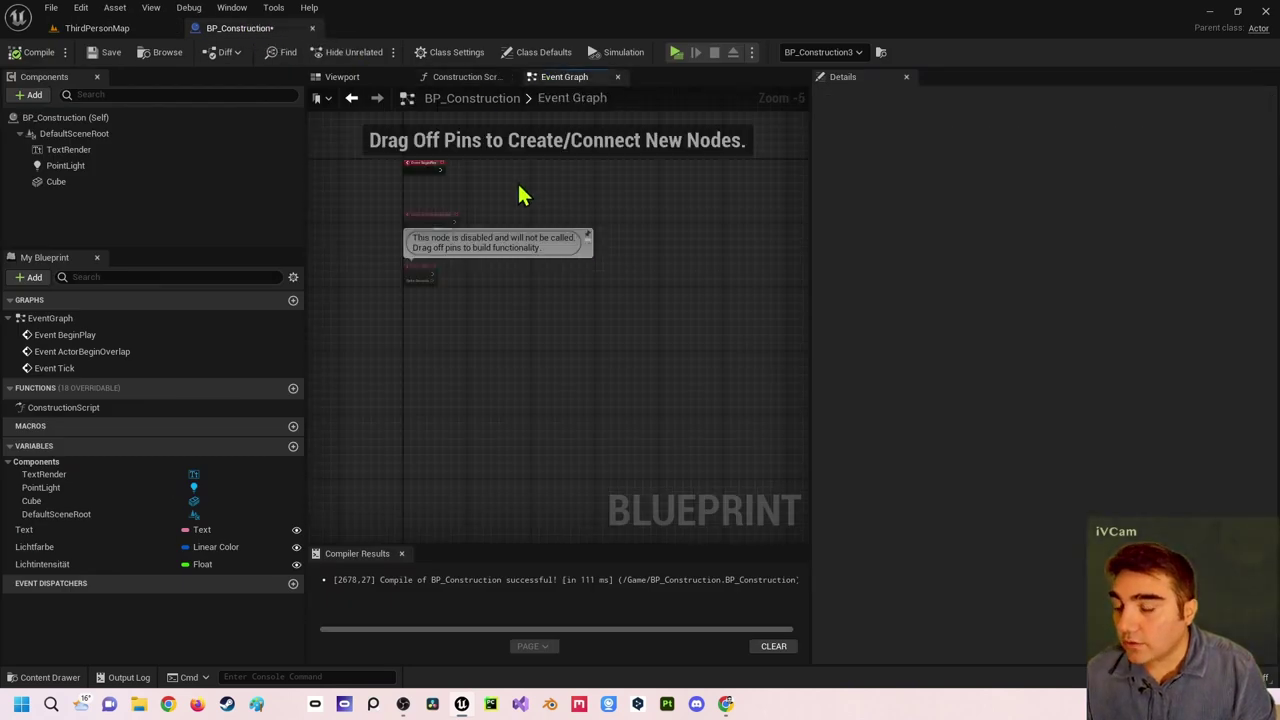
{"action": "scroll", "coordinate": [525, 200], "scroll_direction": "up", "scroll_amount": 1}
{"action": "scroll", "coordinate": [455, 225], "scroll_direction": "up", "scroll_amount": 2}
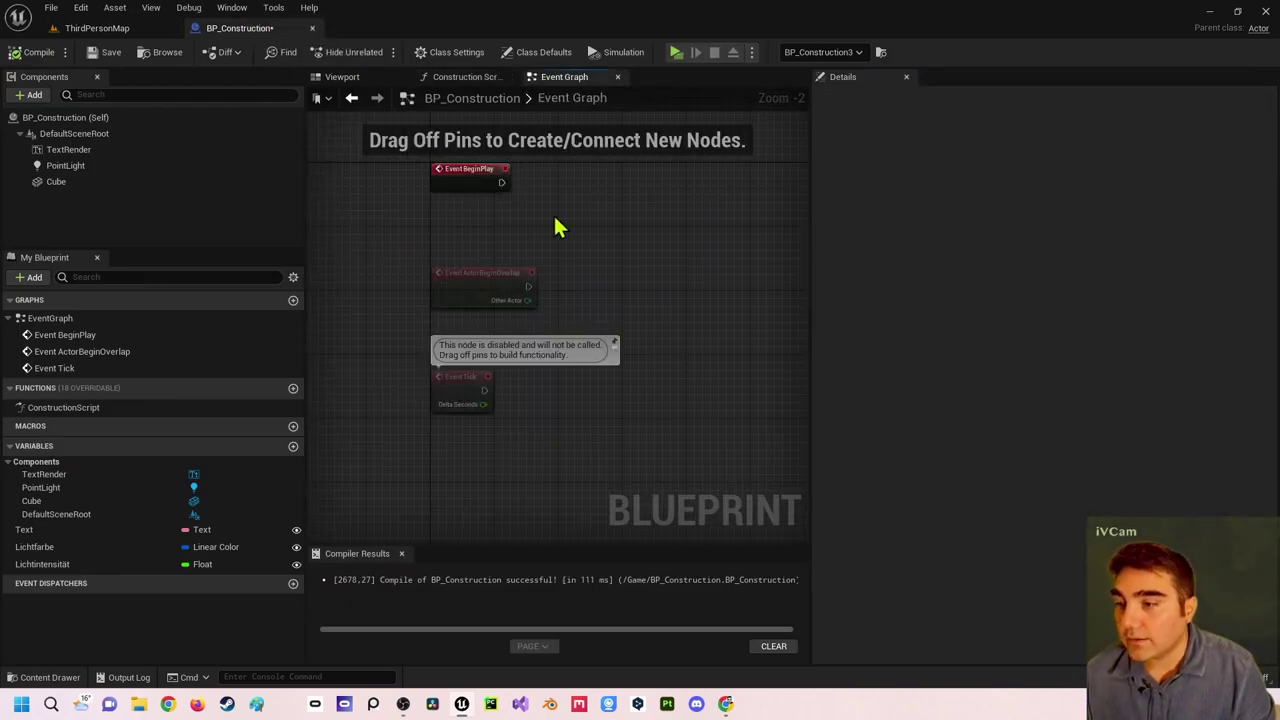